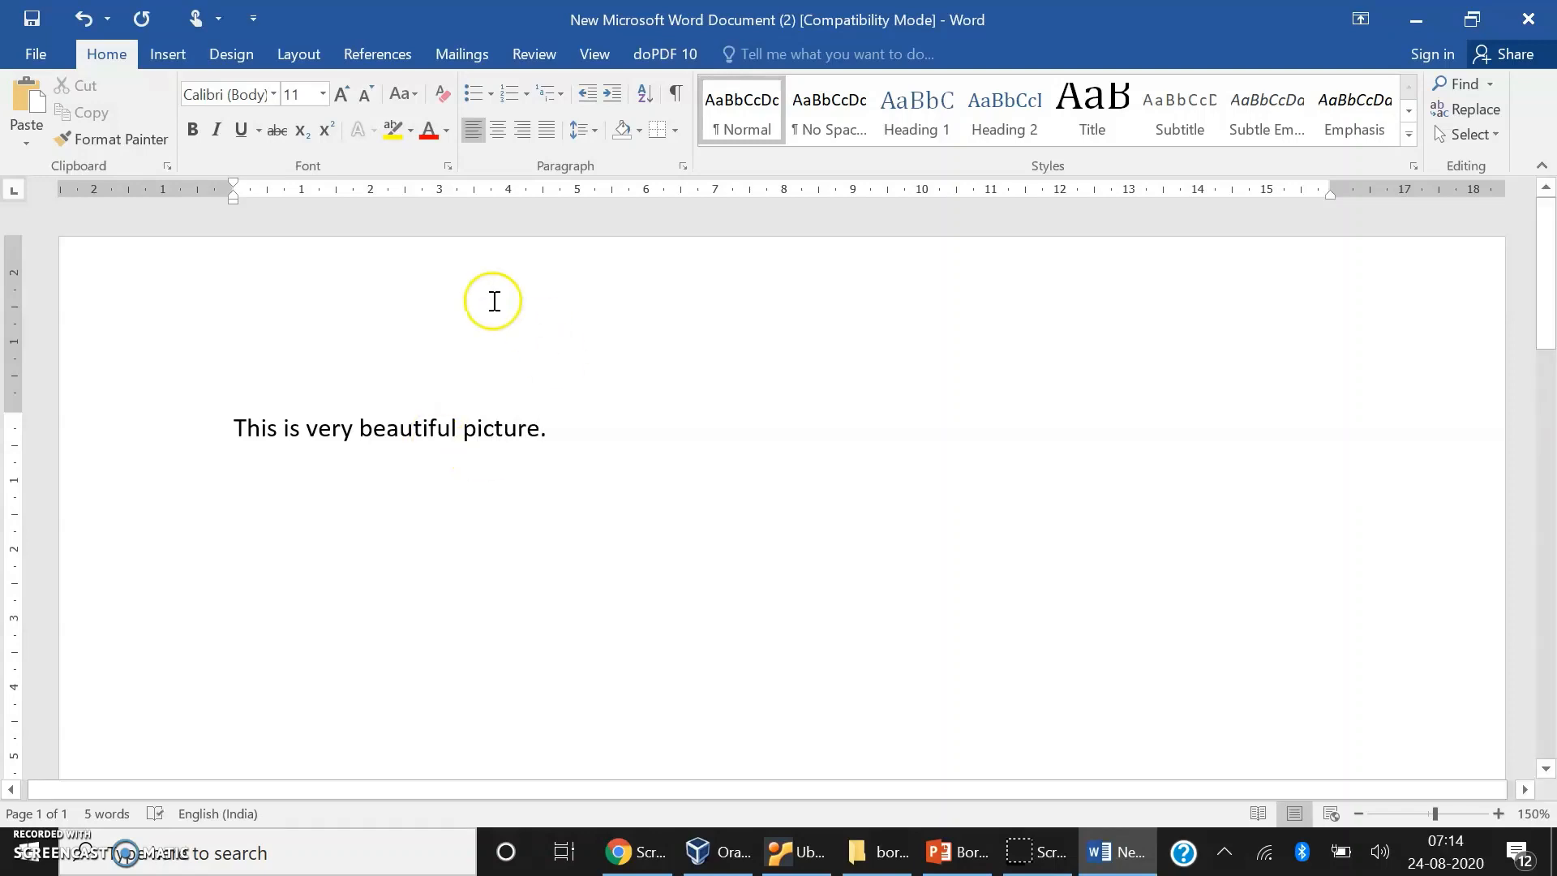
Step: Copy the sentence "This is very beautiful picture.", paste three copies on new lines below it, and add blank lines onto a second page
{"action": "left_click_drag", "start_coordinate": [233, 421], "coordinate": [665, 402]}
{"action": "key", "text": "ctrl+c"}
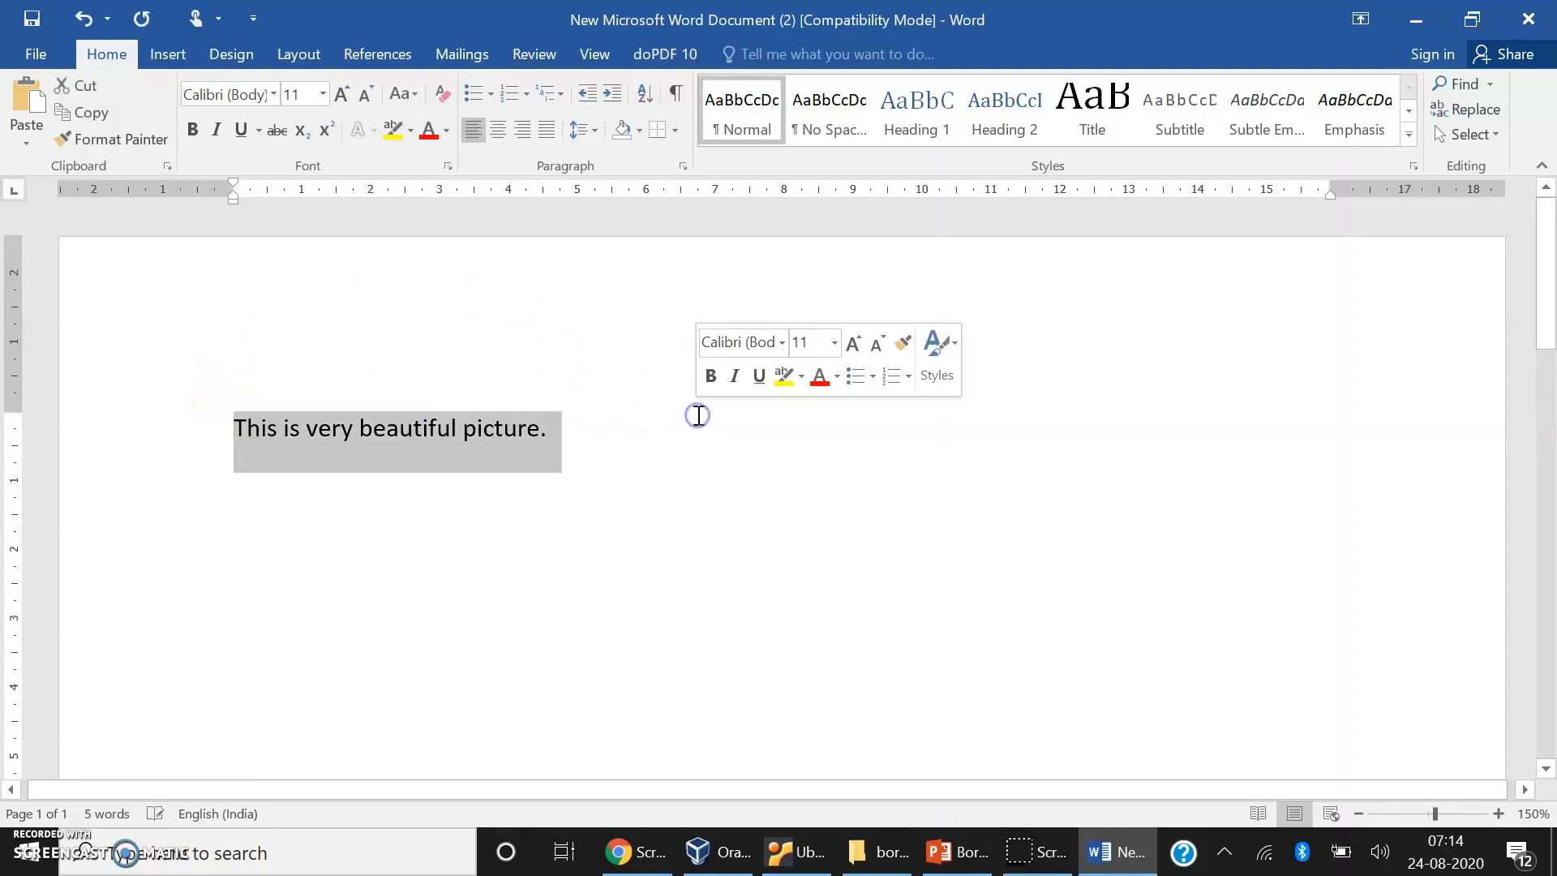
{"action": "left_click", "coordinate": [699, 415]}
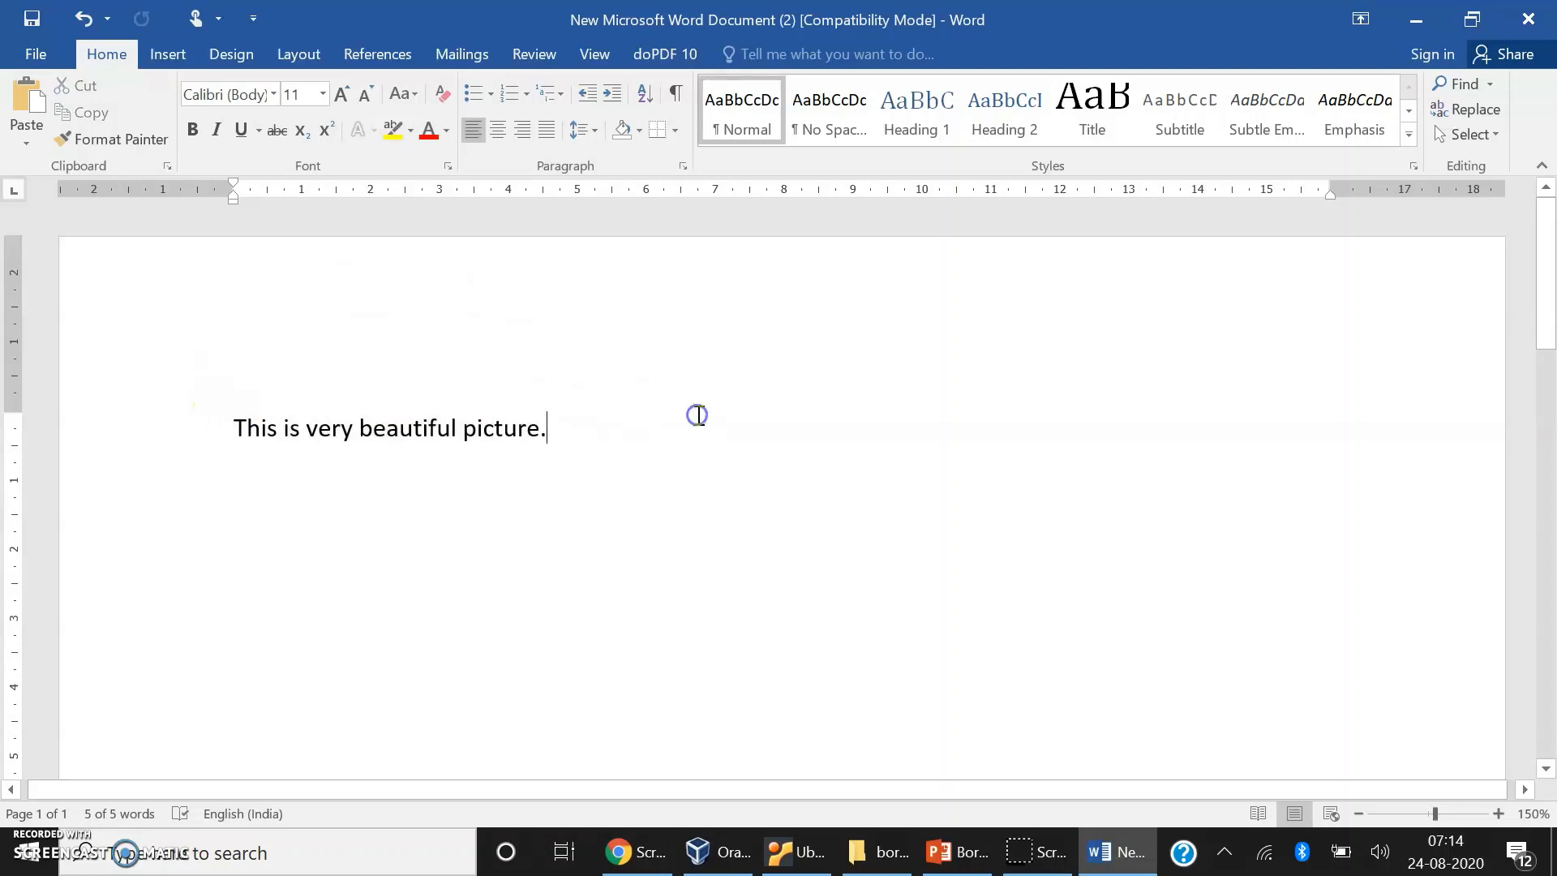
{"action": "key", "text": "Return"}
{"action": "key", "text": "ctrl+v"}
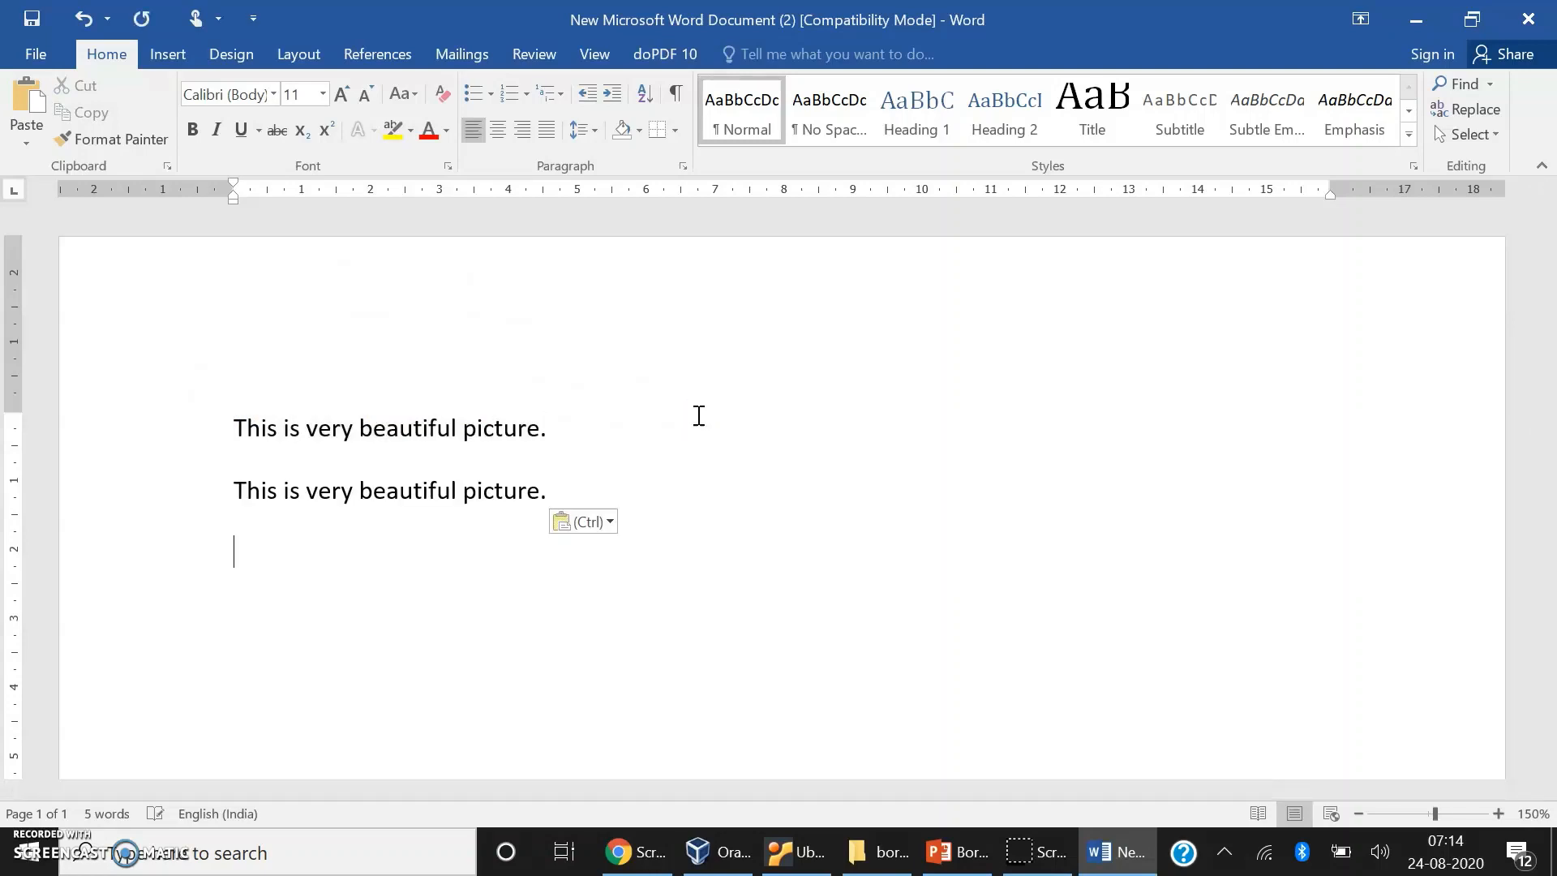
{"action": "key", "text": "Return"}
{"action": "key", "text": "ctrl+v"}
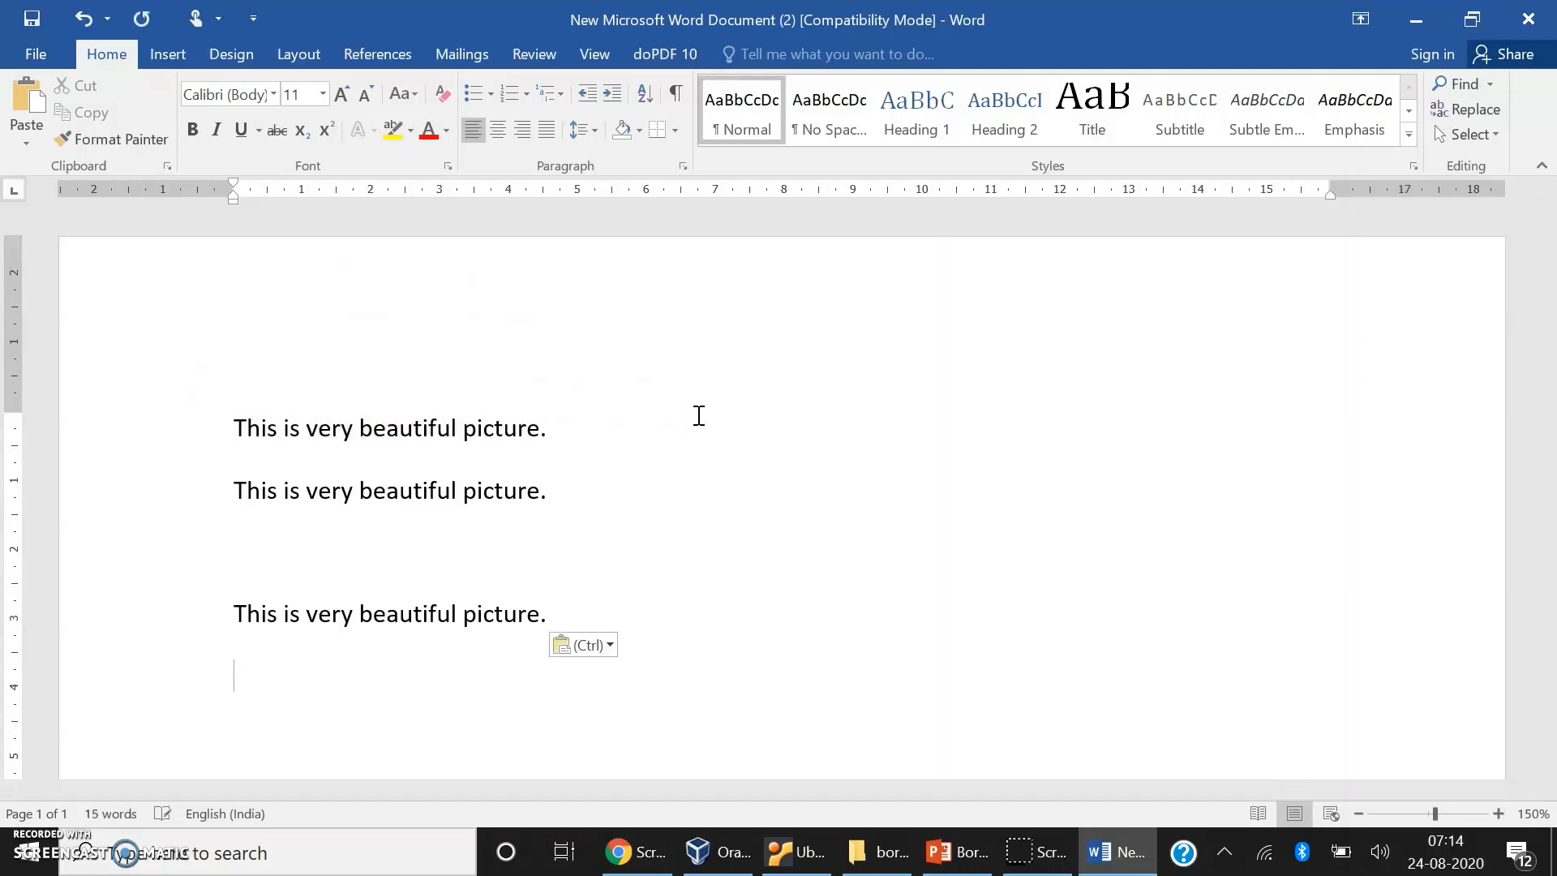
{"action": "key", "text": "Return"}
{"action": "key", "text": "ctrl+v"}
{"action": "key", "text": "Return"}
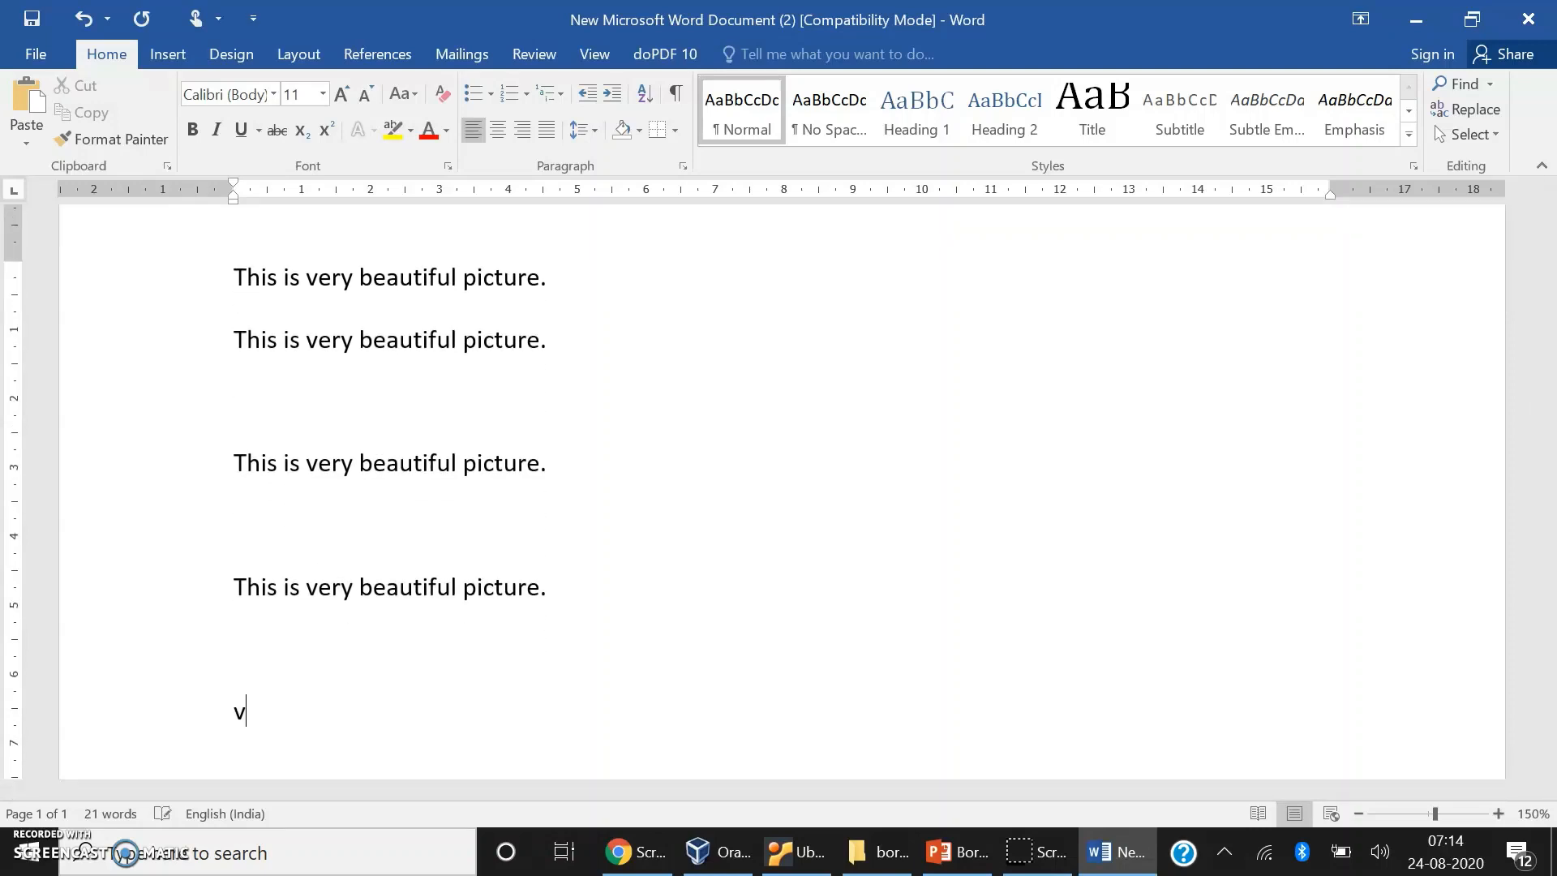
{"action": "key", "text": "Return"}
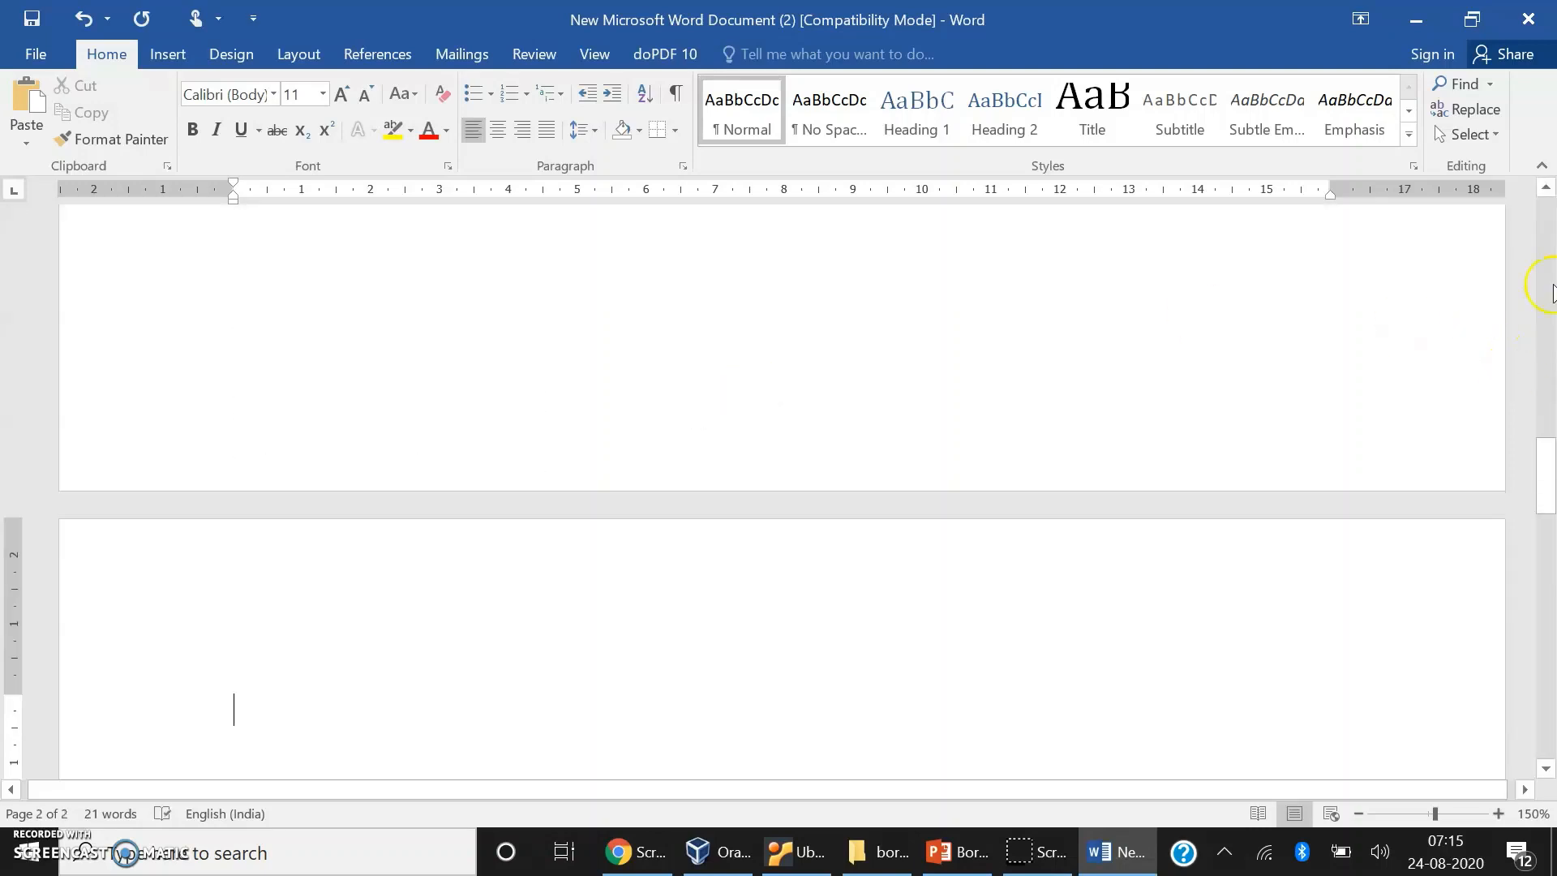
Step: Replace the stray "V" below the pasted lines with another copy of the sentence
{"action": "left_click", "coordinate": [1541, 298]}
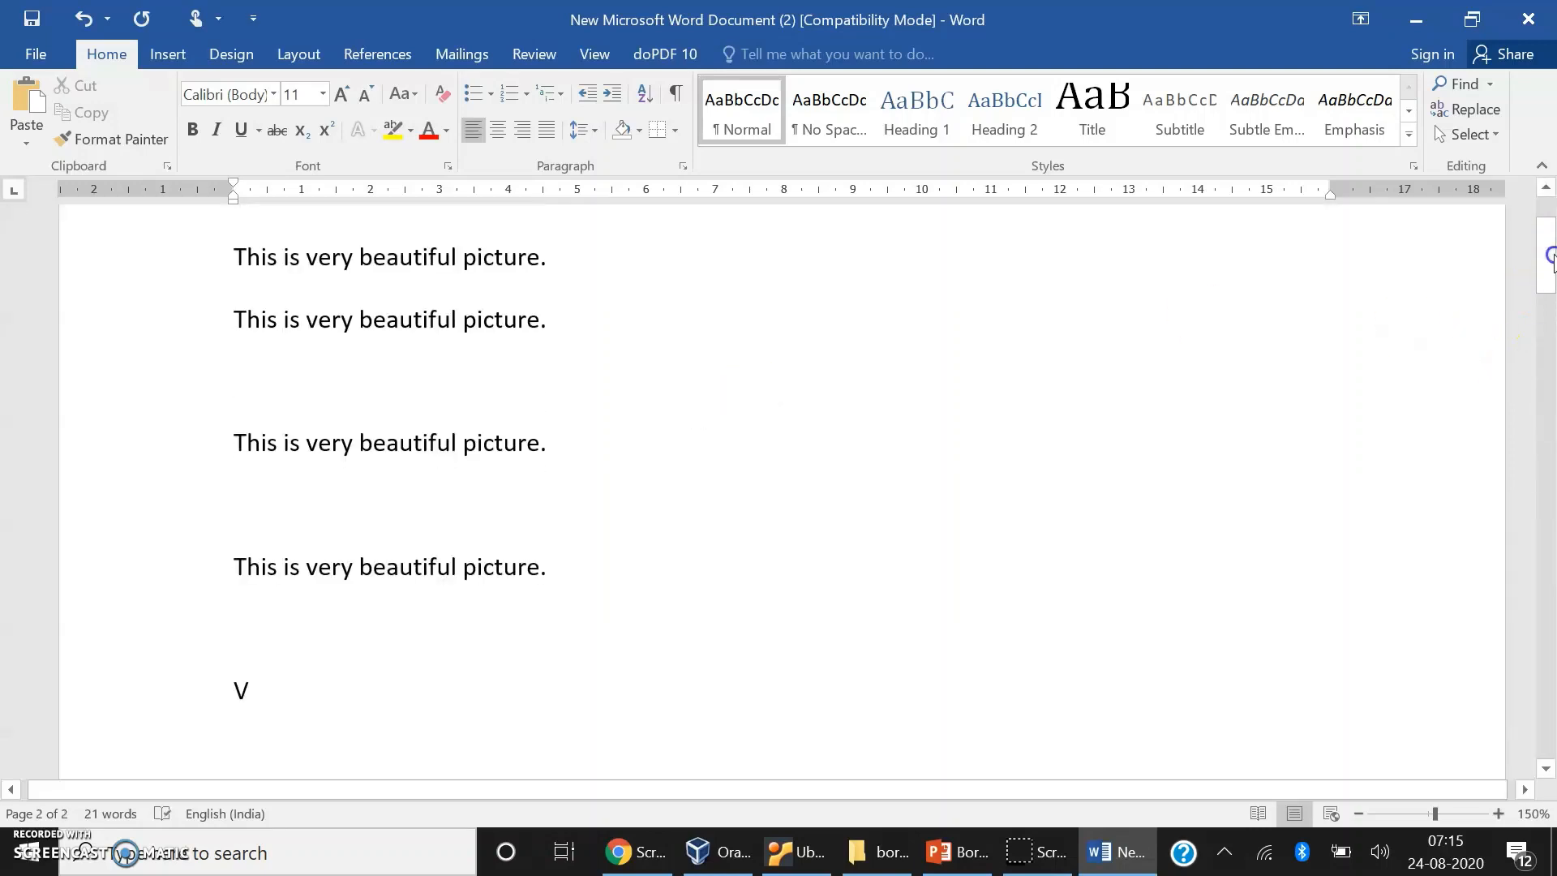
{"action": "left_click", "coordinate": [253, 733]}
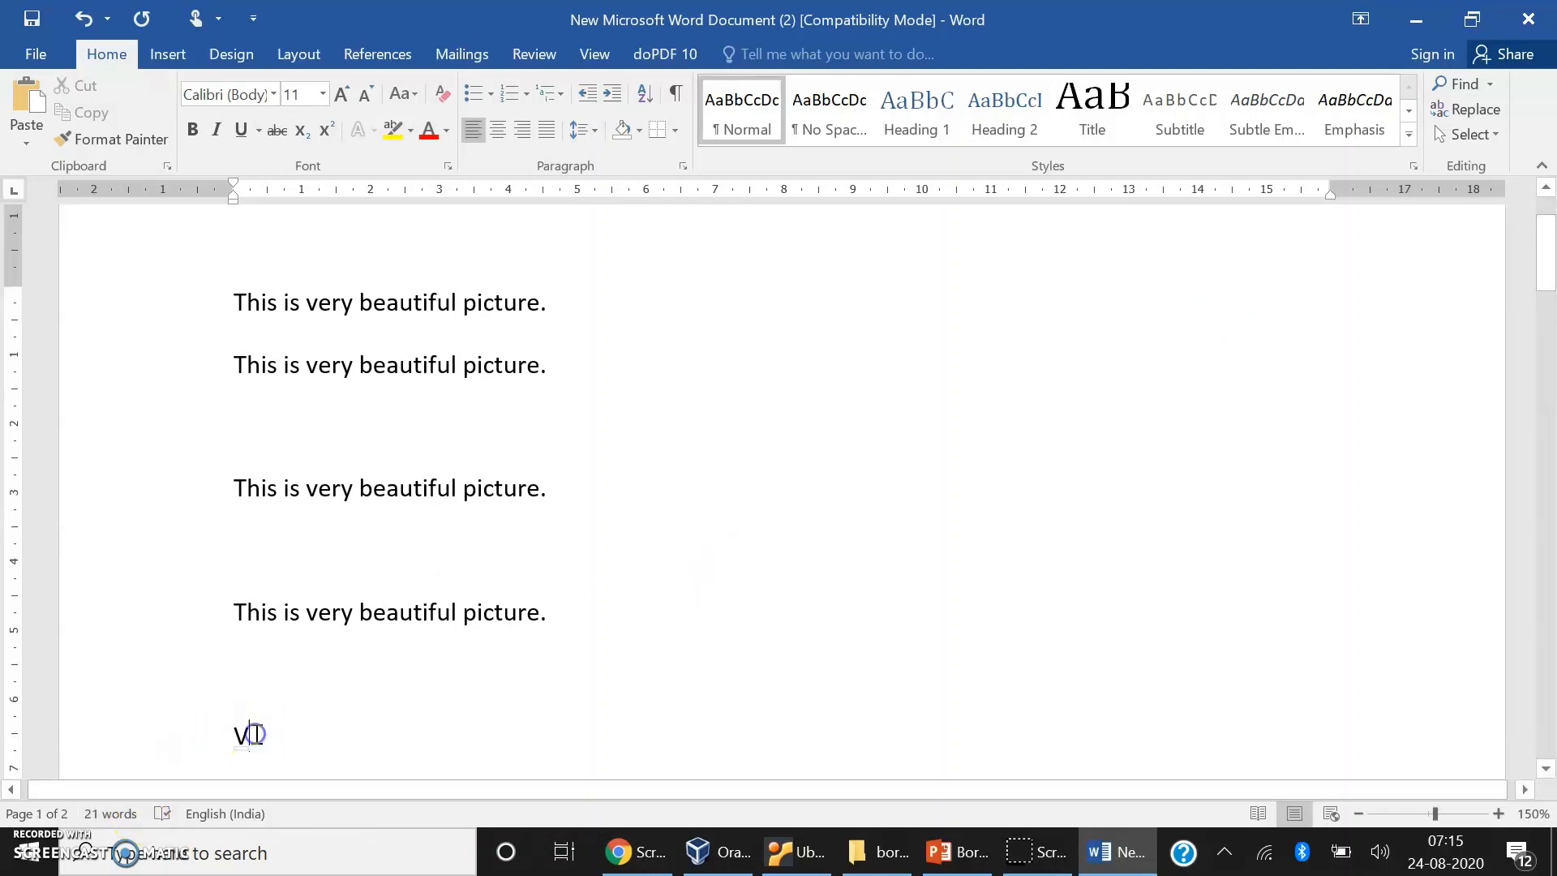
{"action": "key", "text": "BackSpace"}
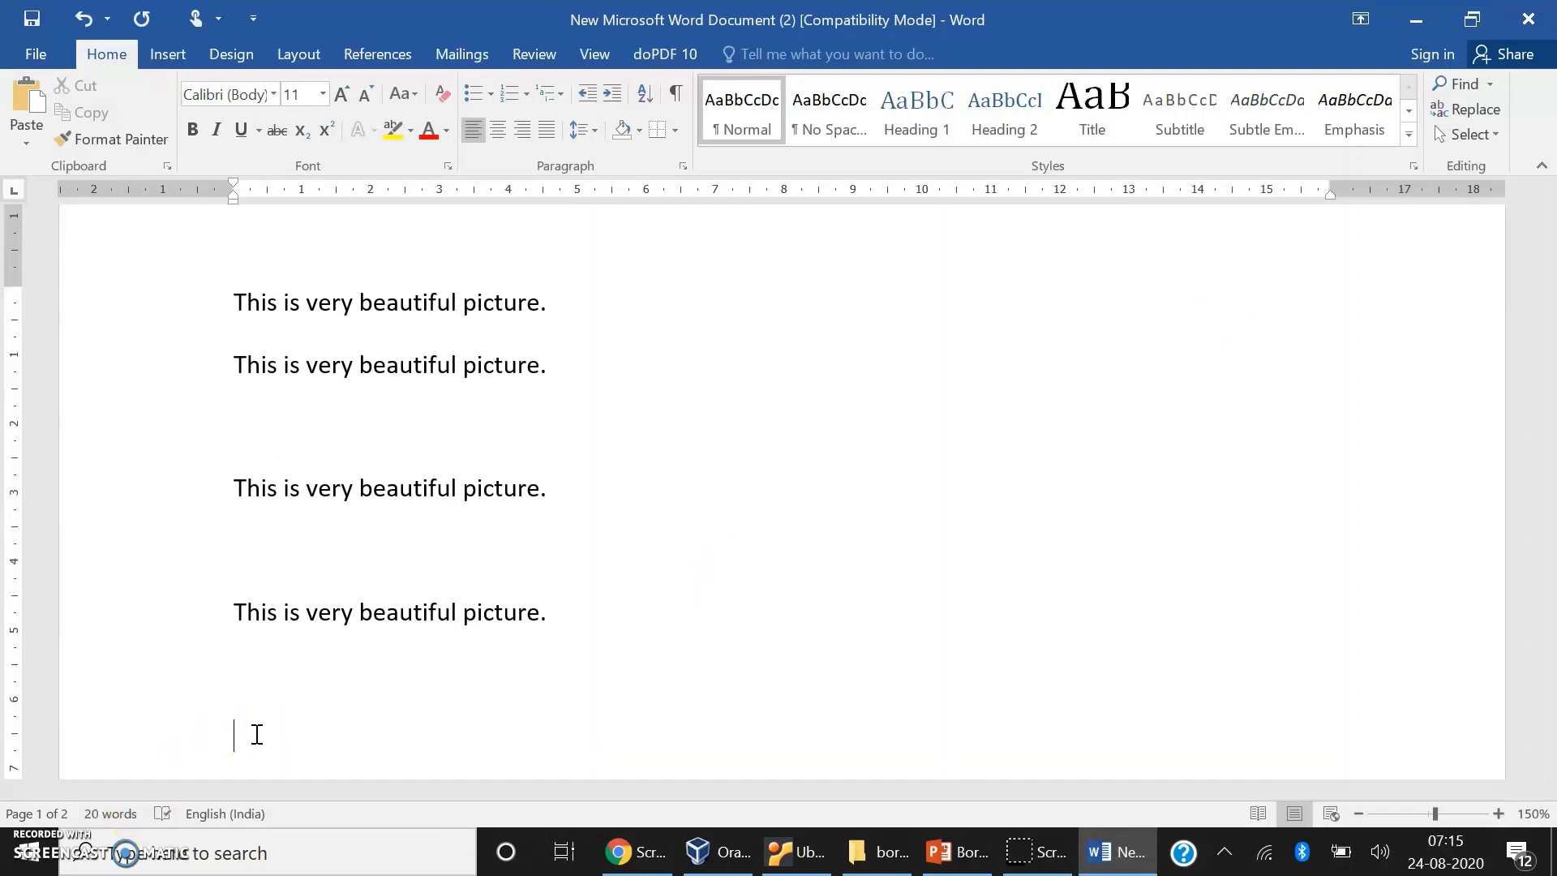
{"action": "key", "text": "ctrl+v"}
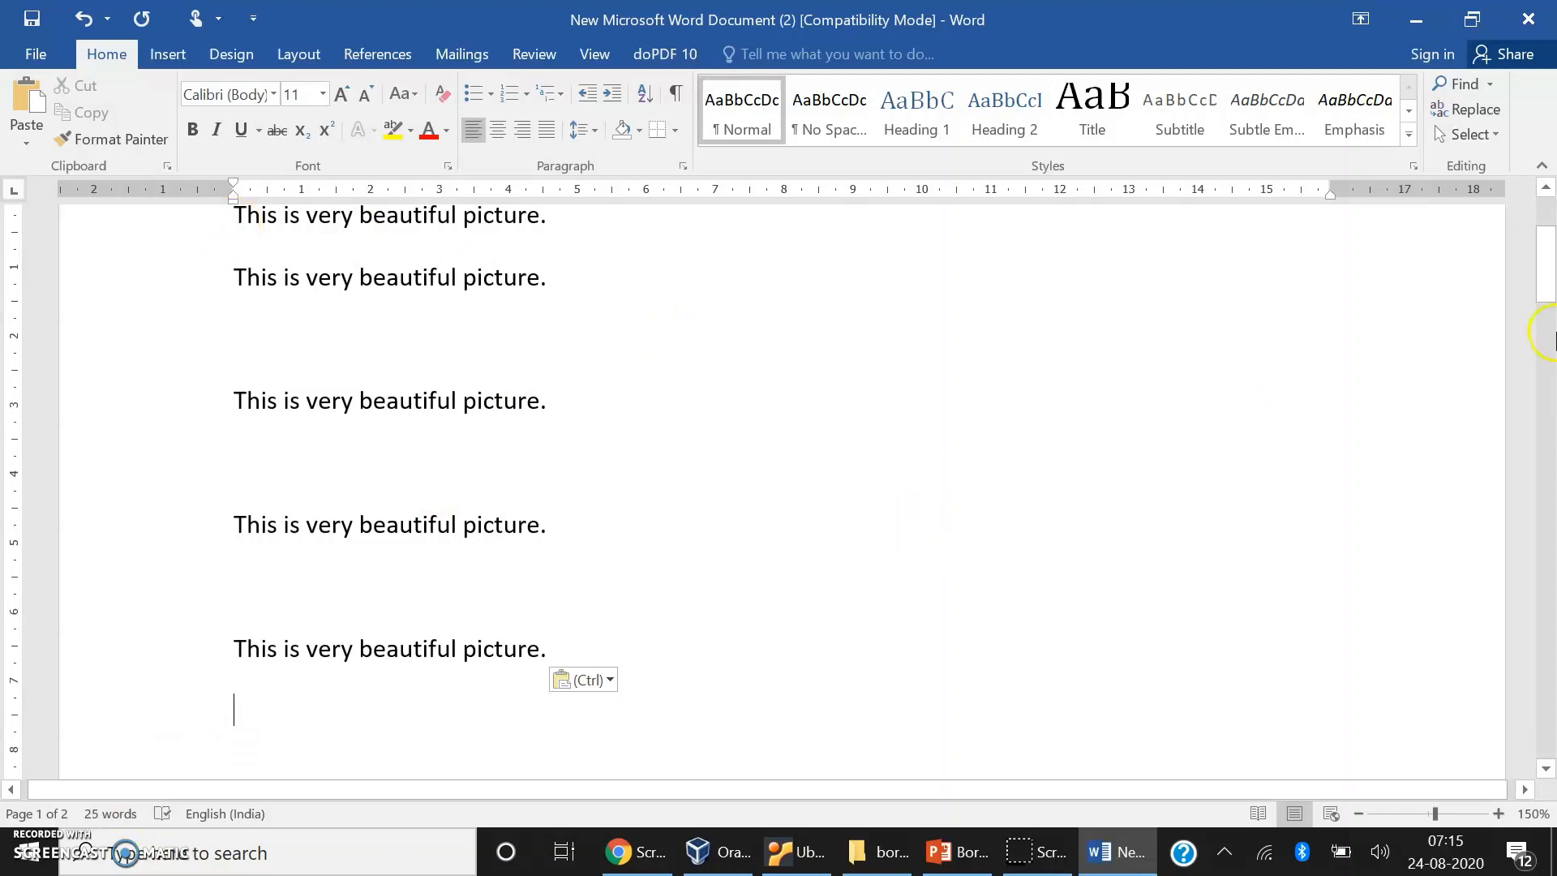
{"action": "left_click", "coordinate": [1547, 187]}
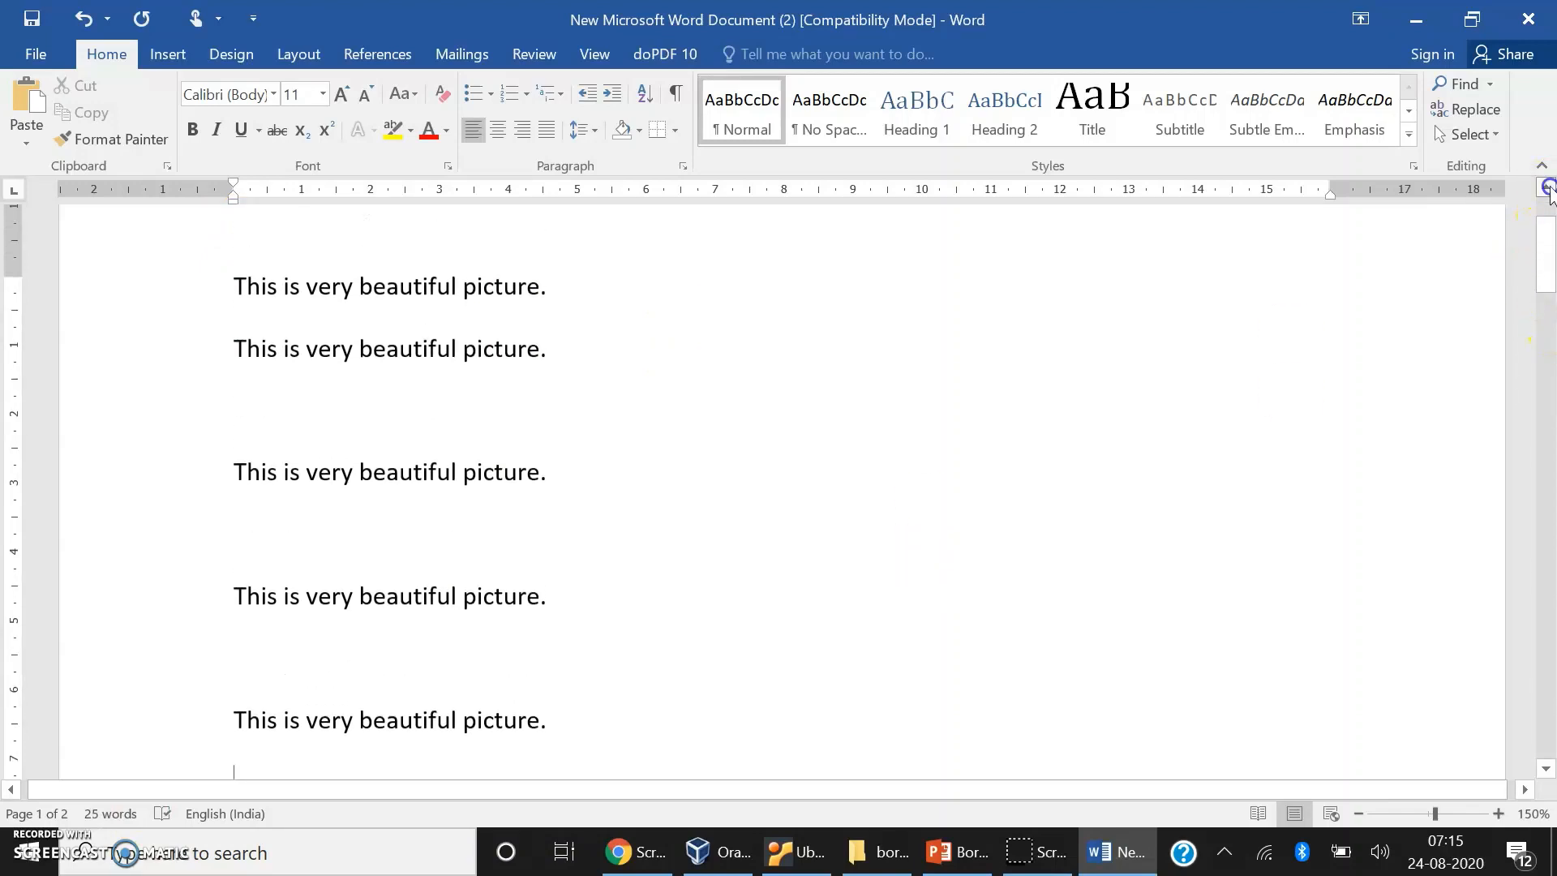
{"action": "left_click", "coordinate": [1547, 187]}
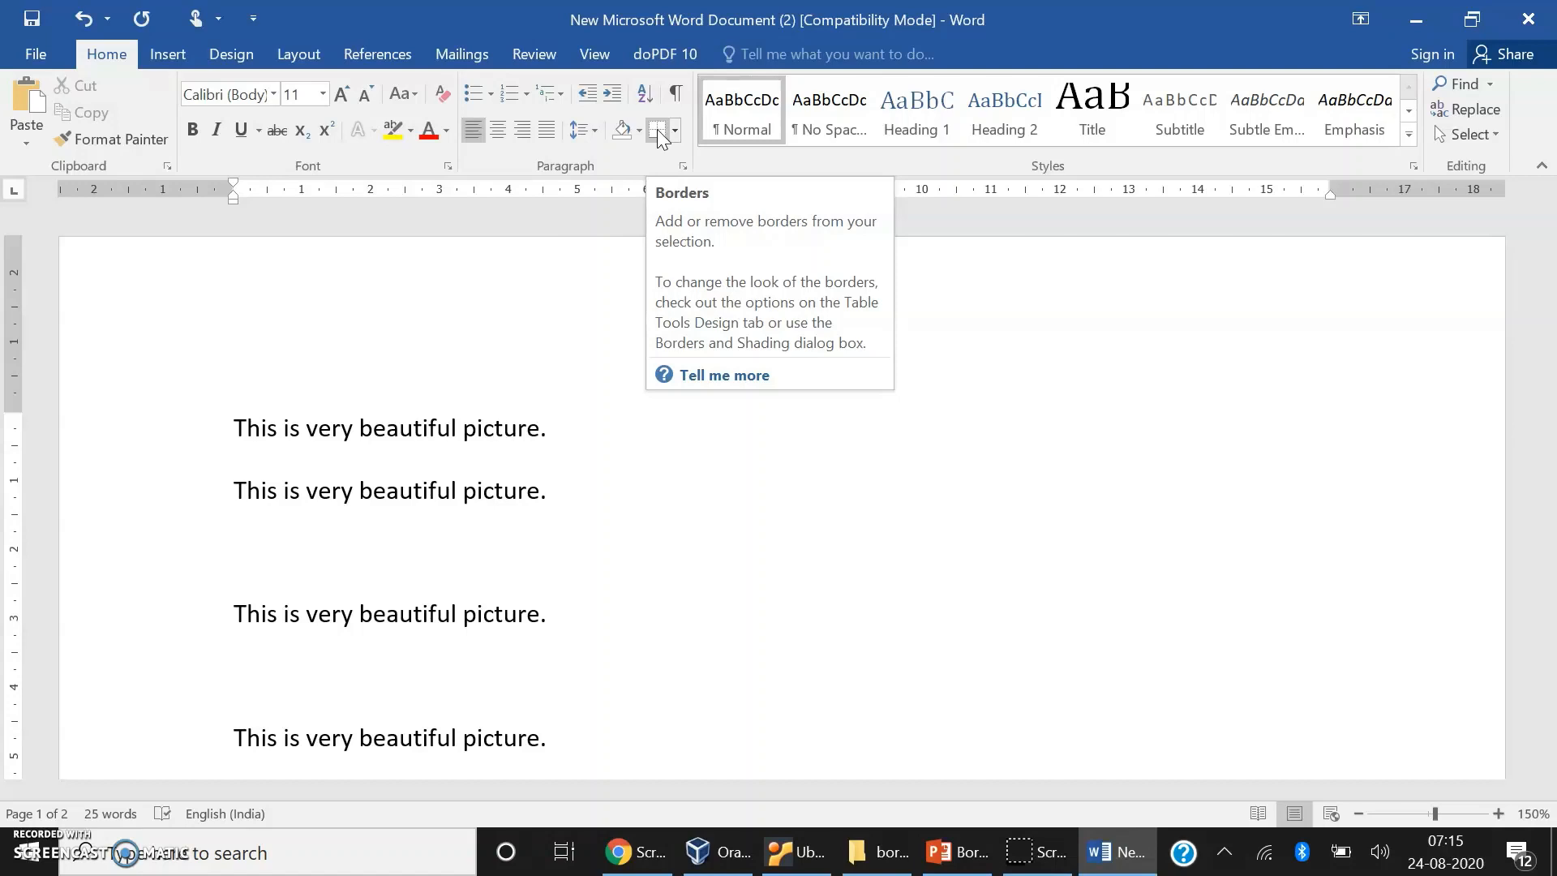
Step: Set up a page border with the Shadow setting and the finely dashed line style
{"action": "left_click", "coordinate": [677, 135]}
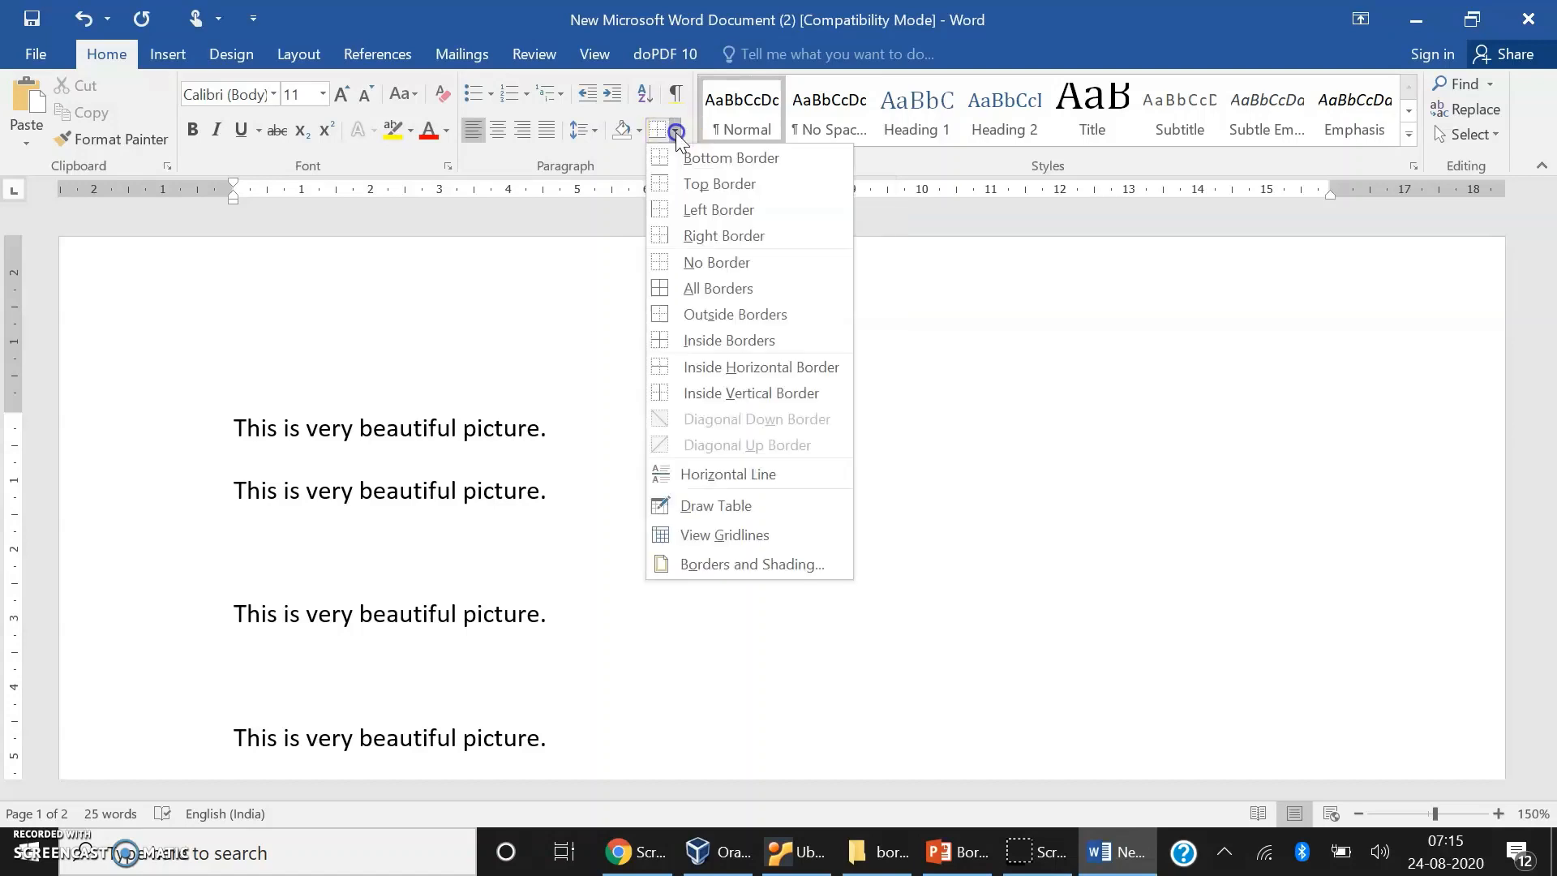
{"action": "left_click", "coordinate": [714, 567]}
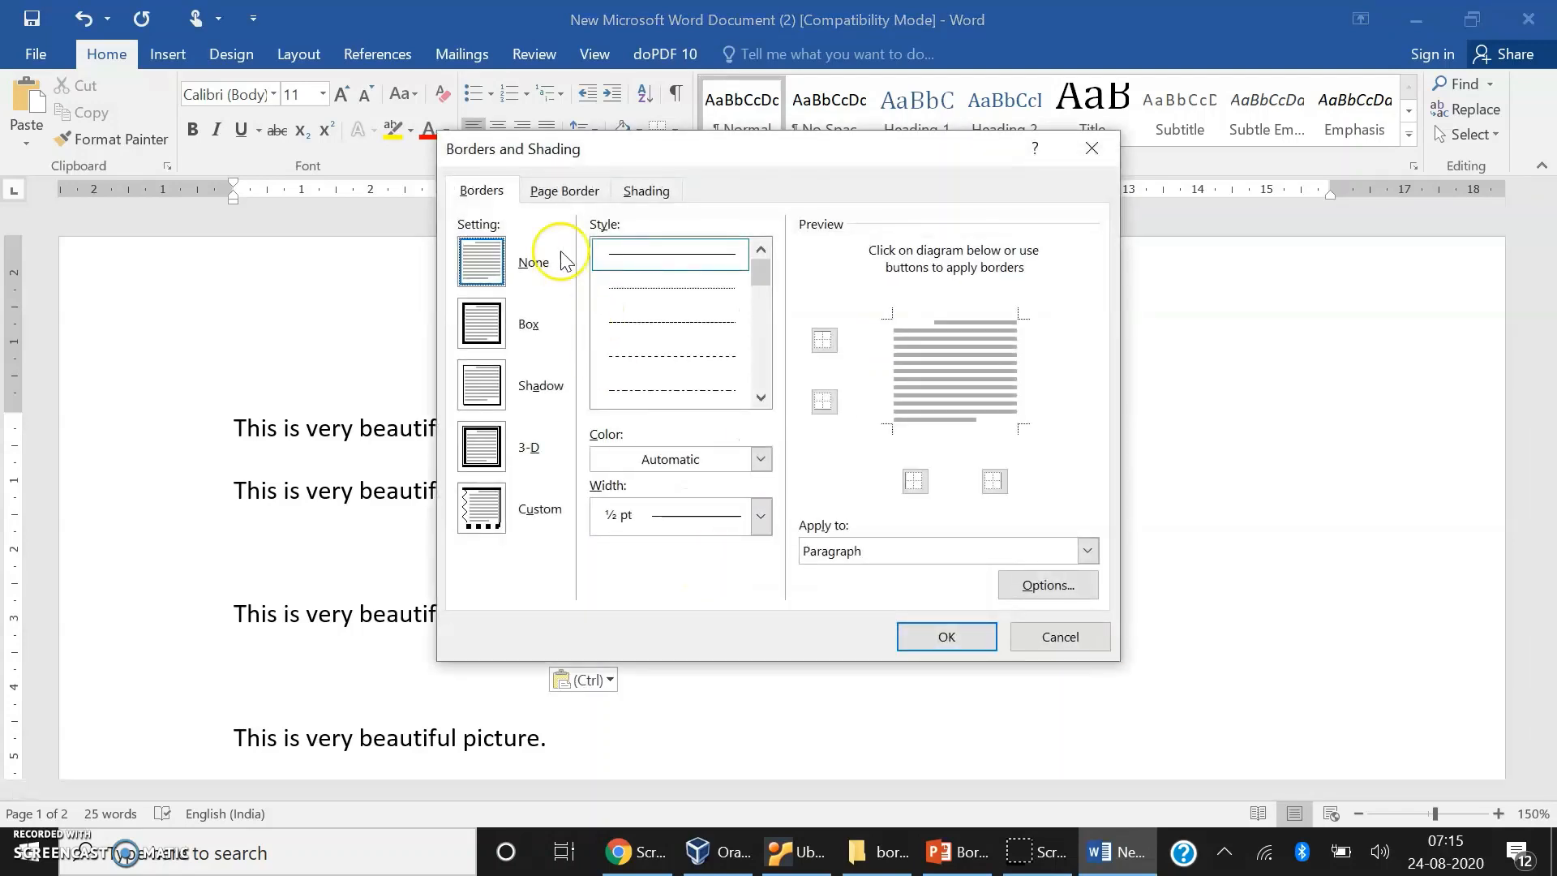
{"action": "left_click", "coordinate": [539, 195]}
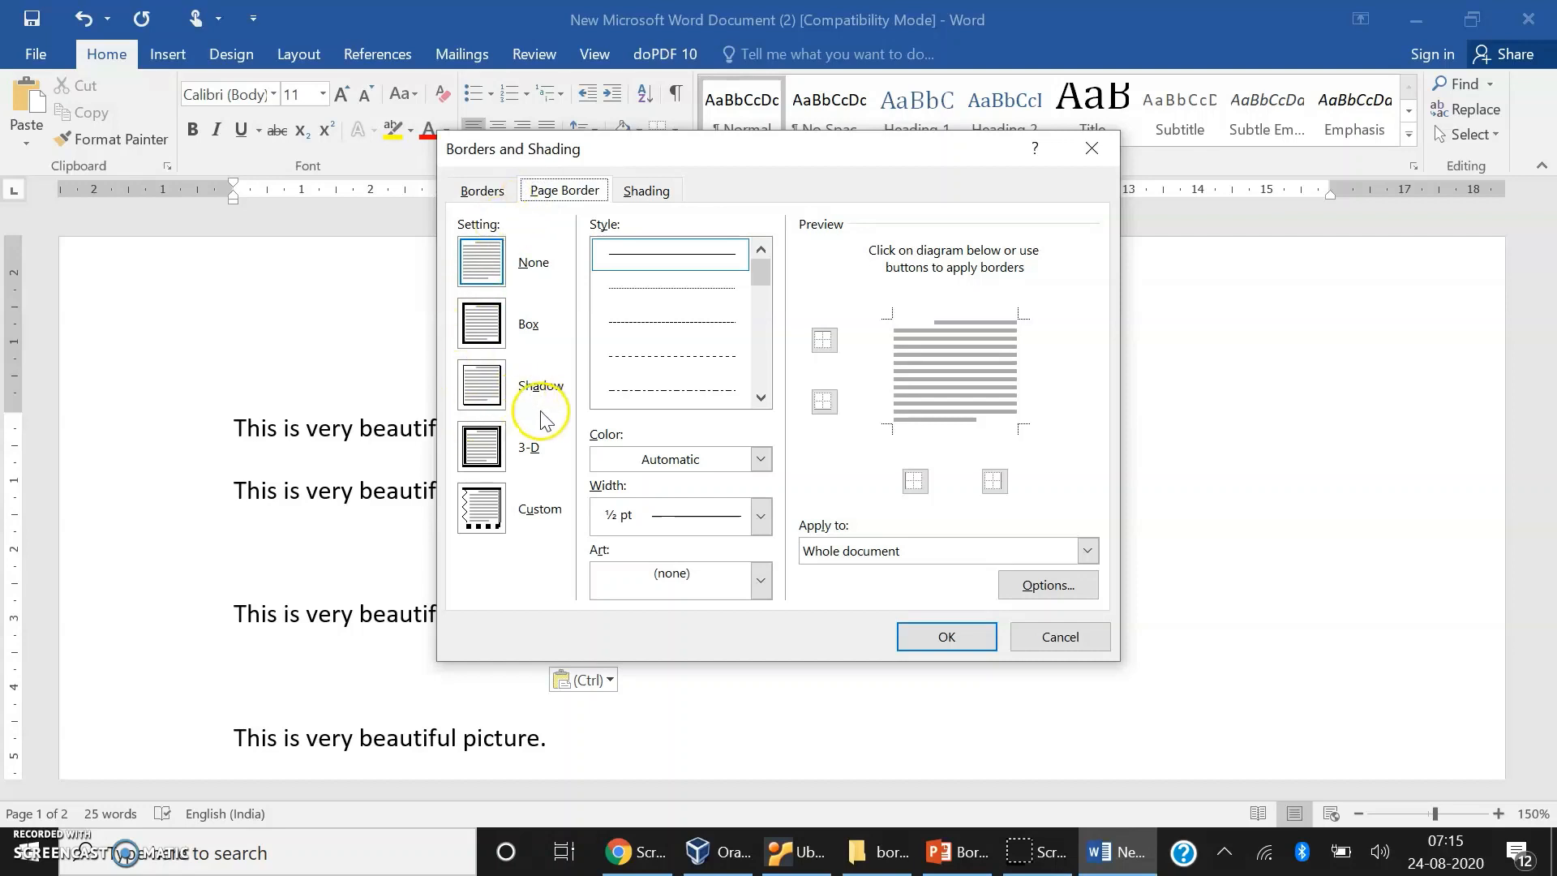
{"action": "left_click", "coordinate": [516, 394]}
{"action": "left_click", "coordinate": [509, 397]}
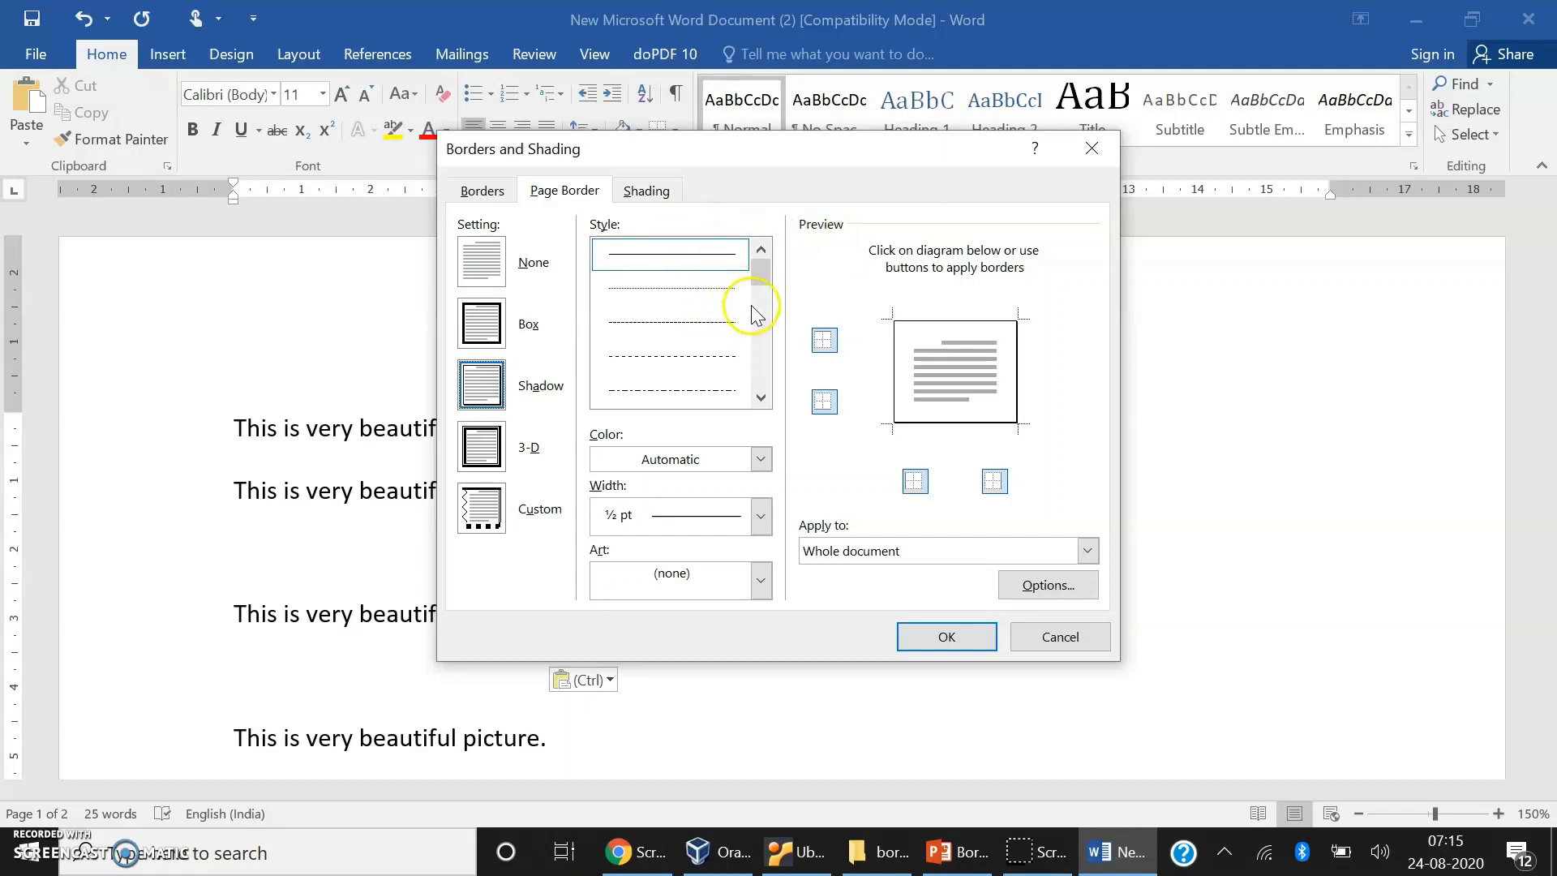
{"action": "left_click", "coordinate": [709, 324]}
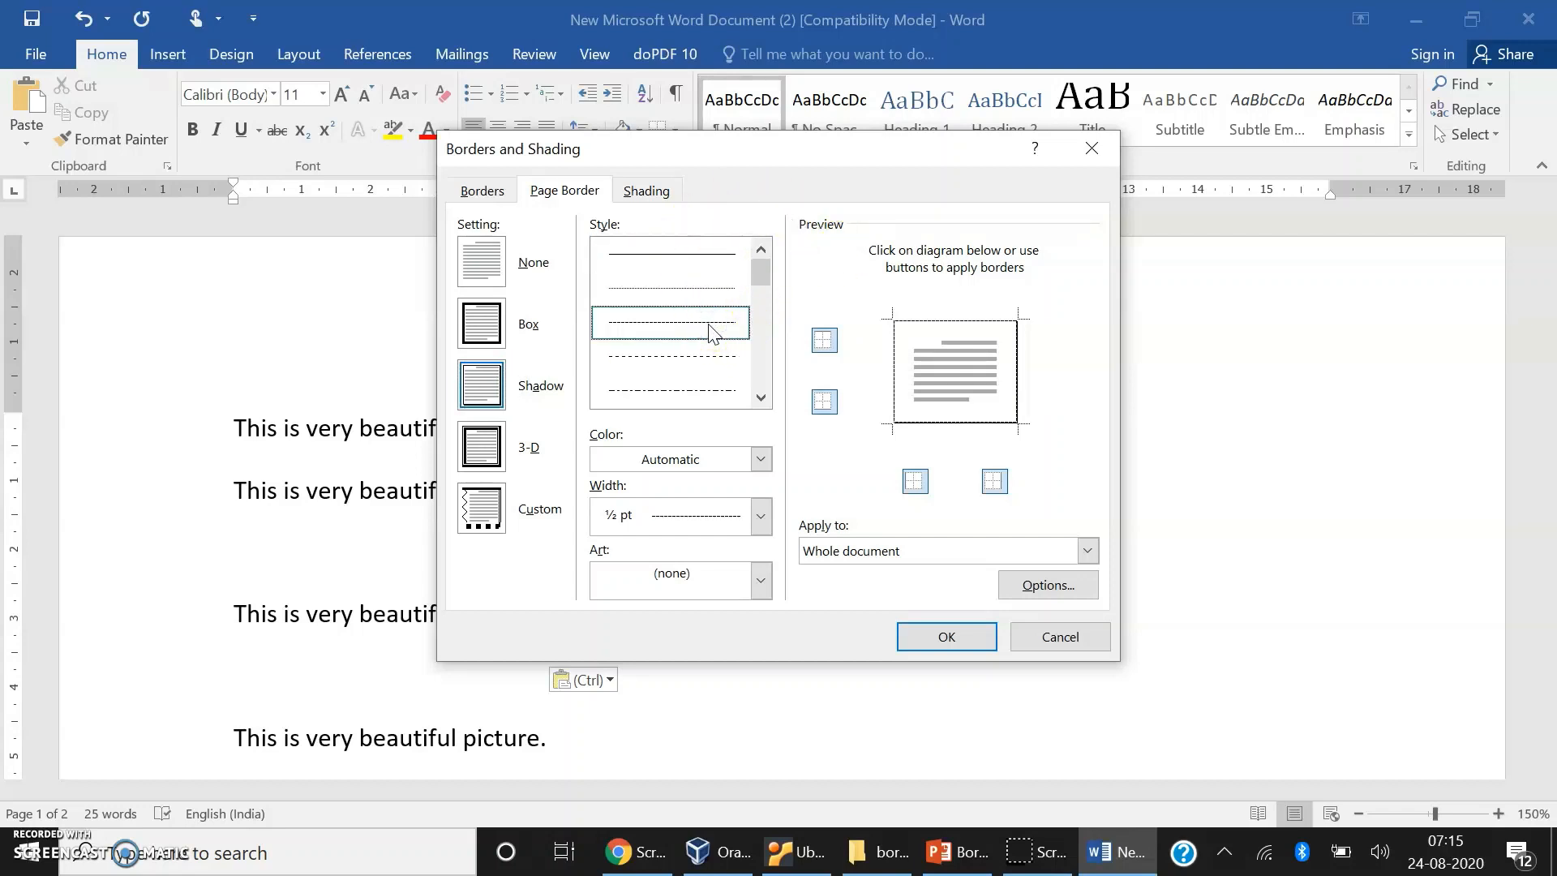
Step: Make the page border medium blue and 6 pt wide, and apply it to the whole document
{"action": "left_click", "coordinate": [763, 459]}
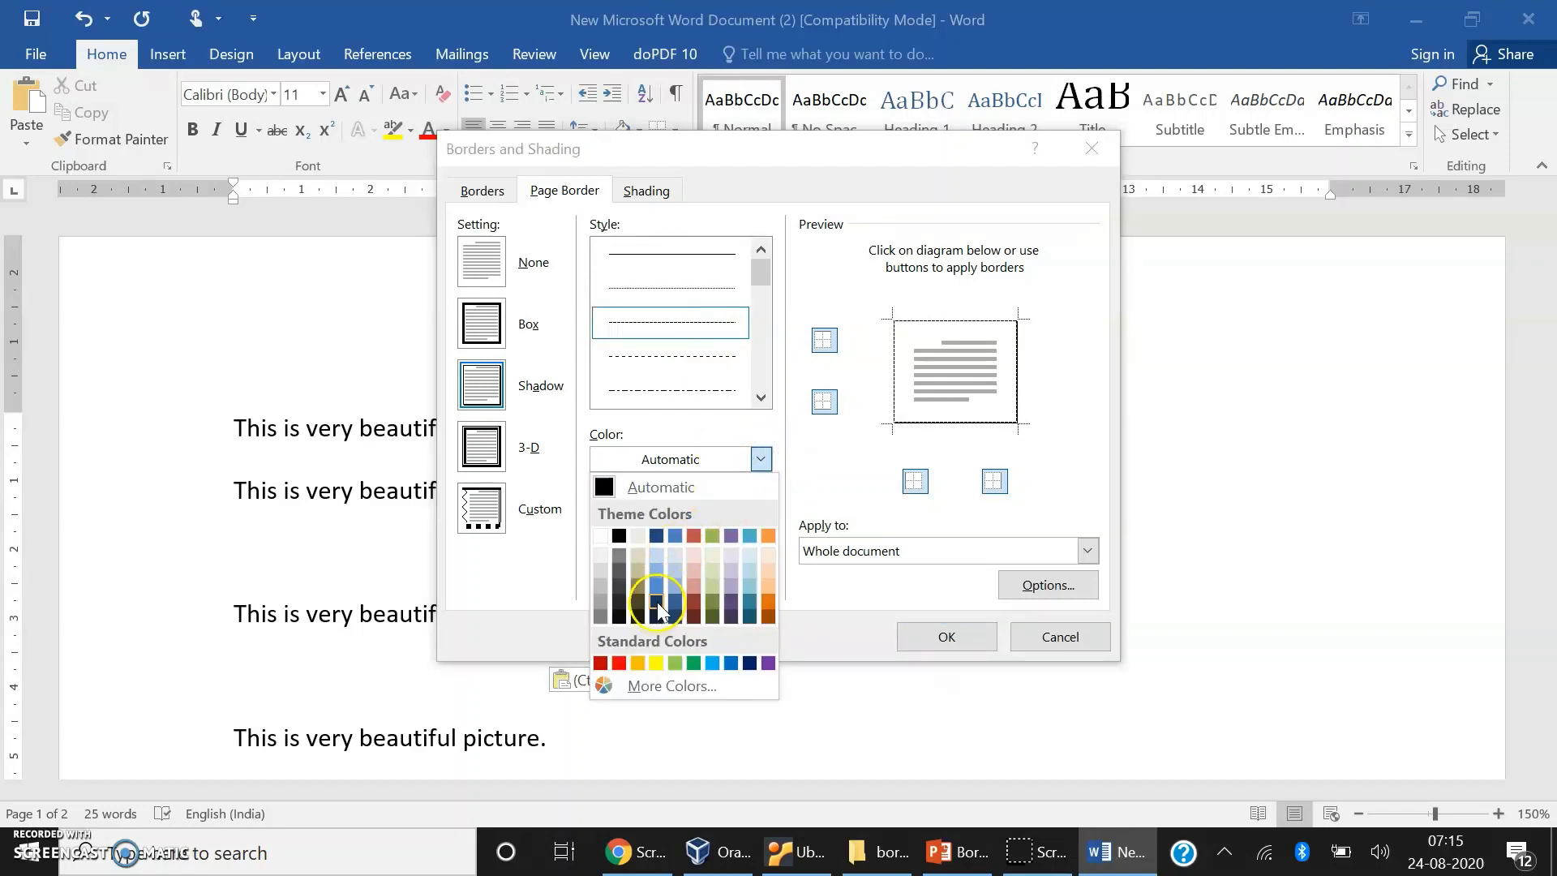
{"action": "left_click", "coordinate": [659, 592]}
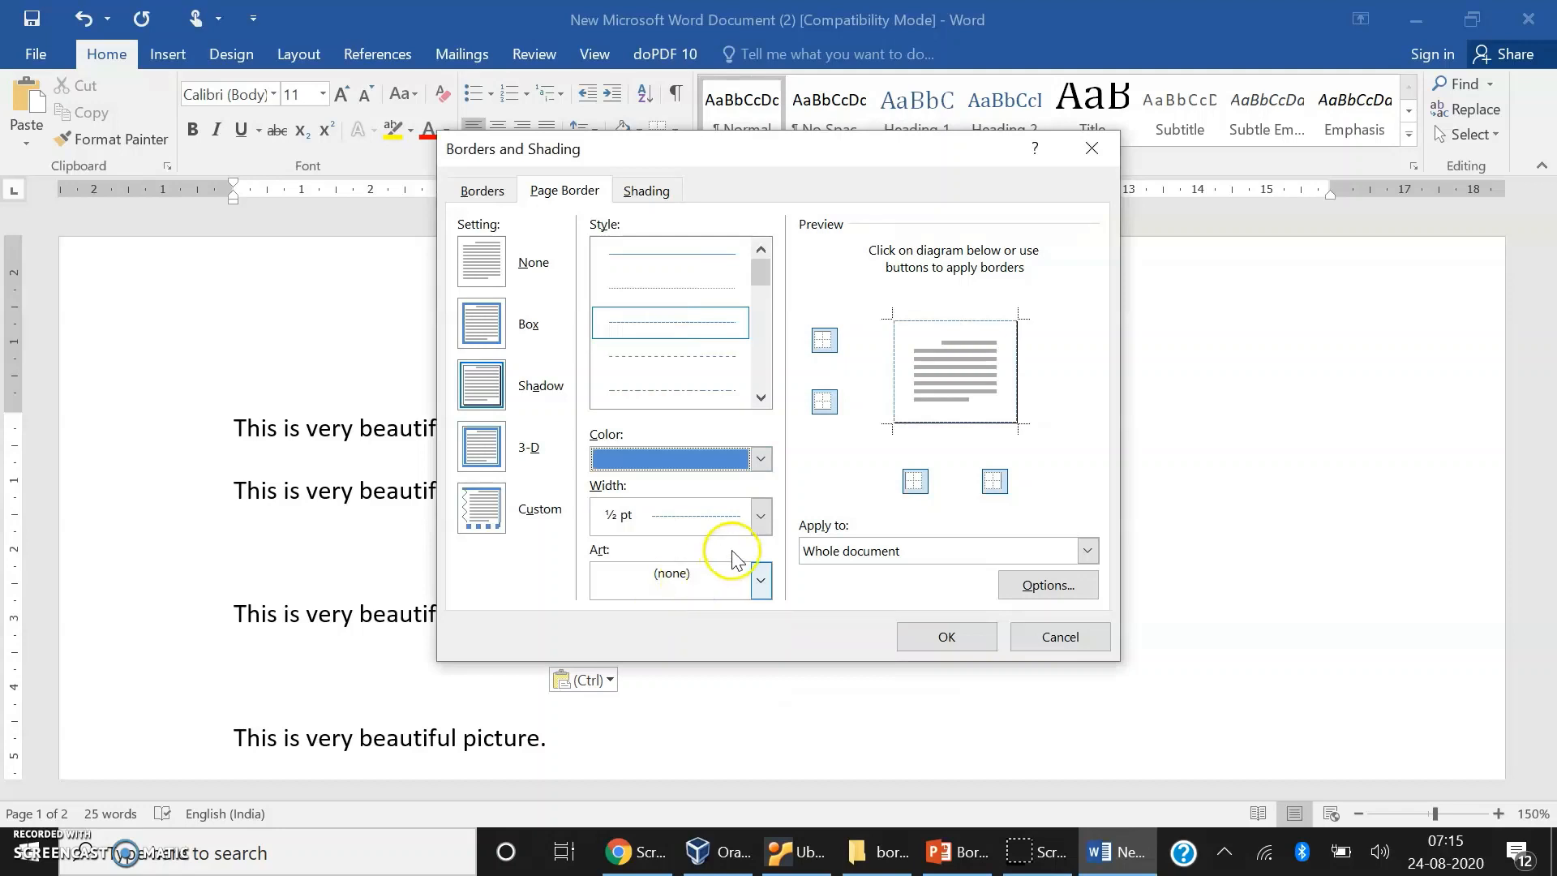
{"action": "left_click", "coordinate": [762, 516]}
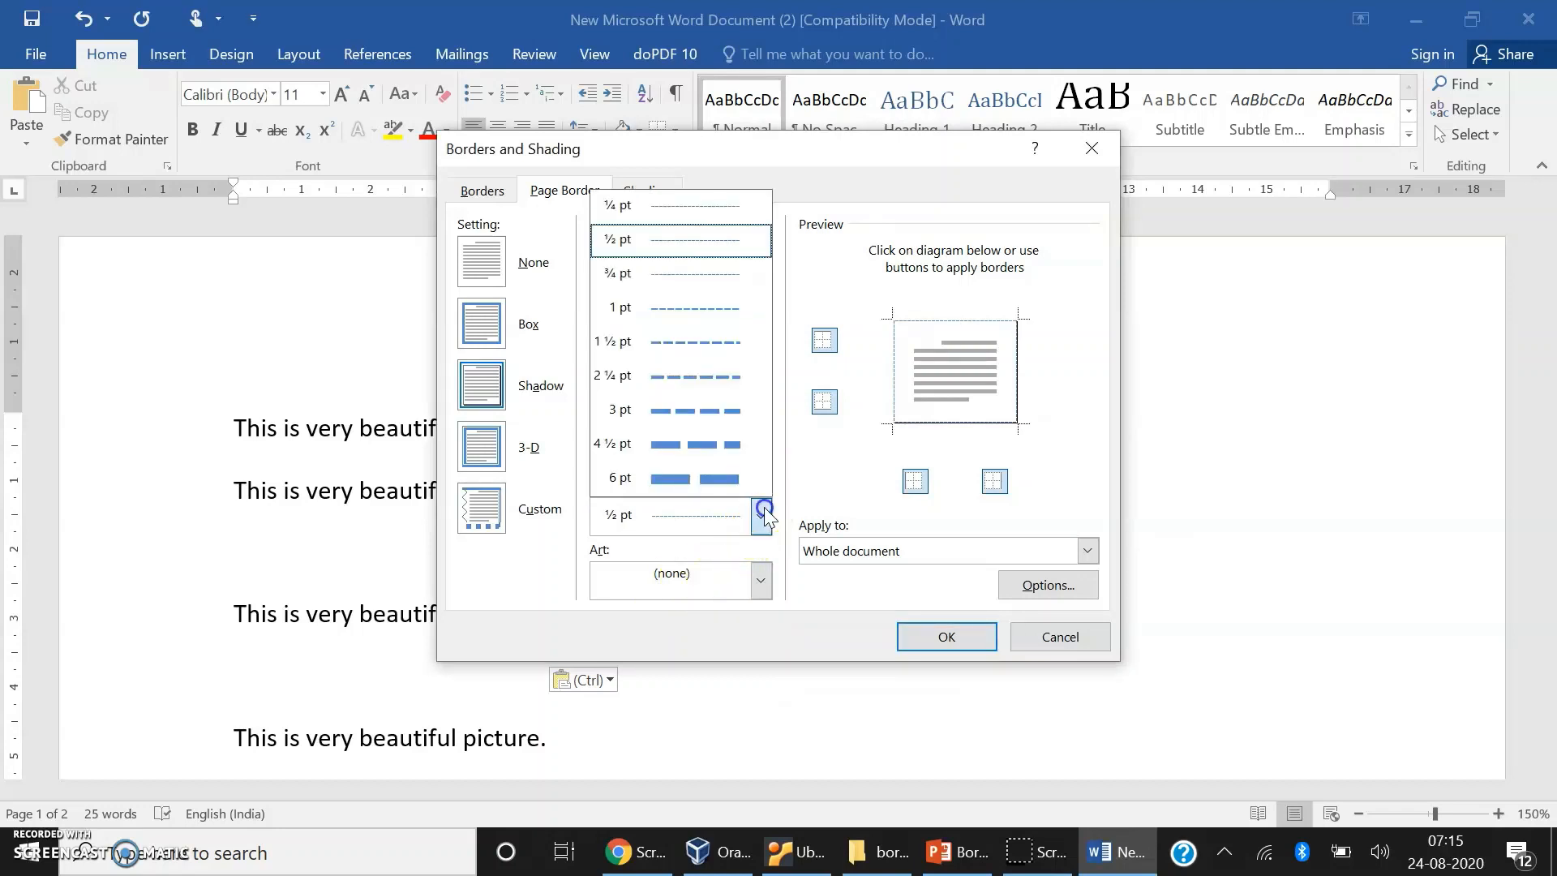
{"action": "left_click", "coordinate": [679, 478]}
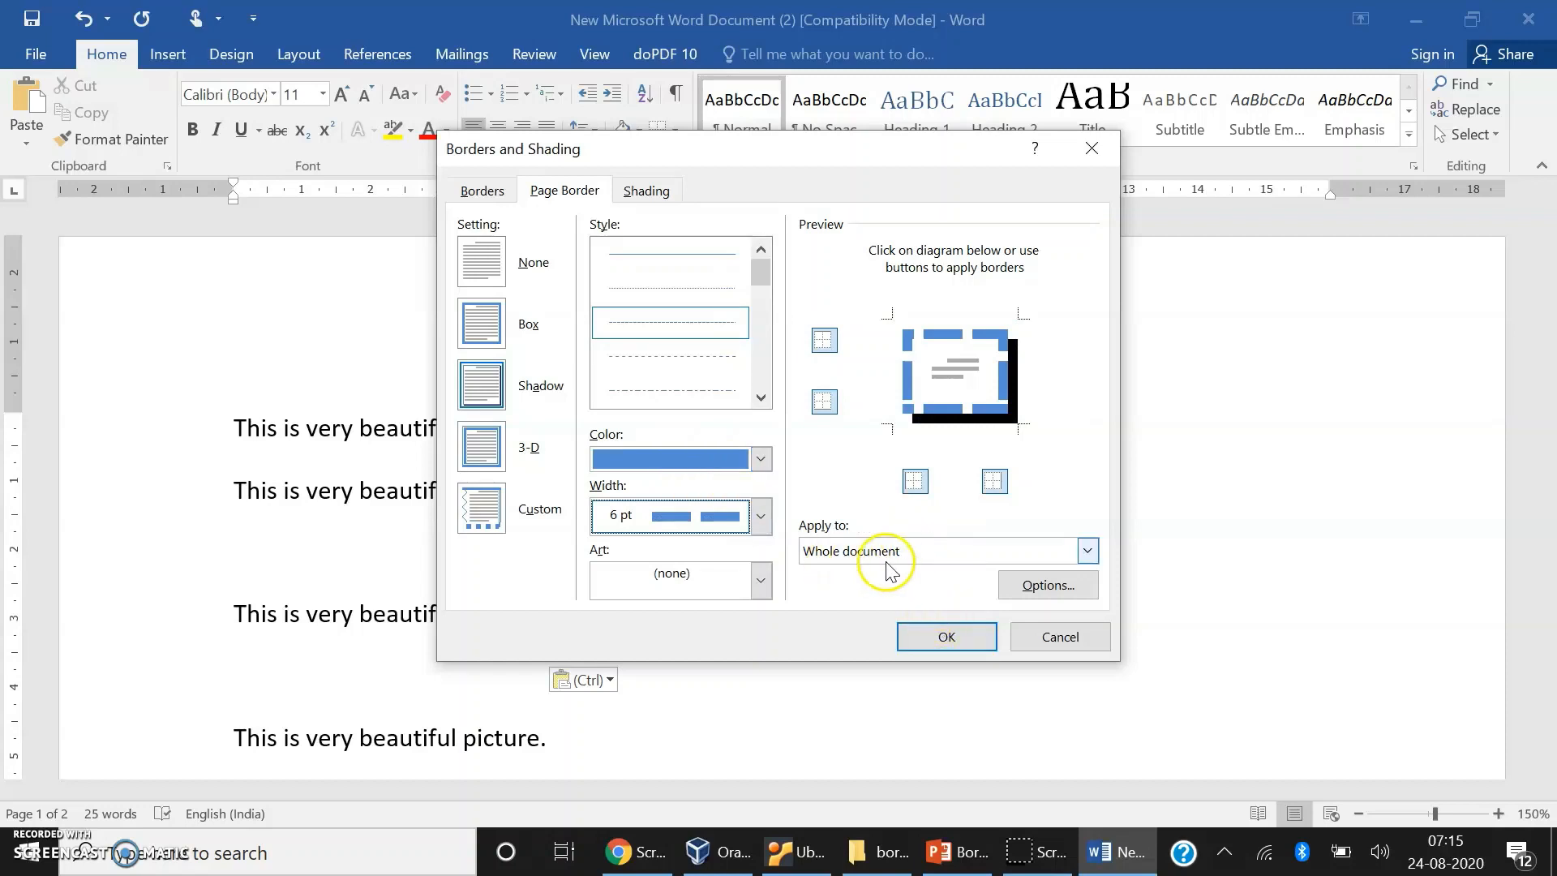
{"action": "left_click", "coordinate": [947, 637]}
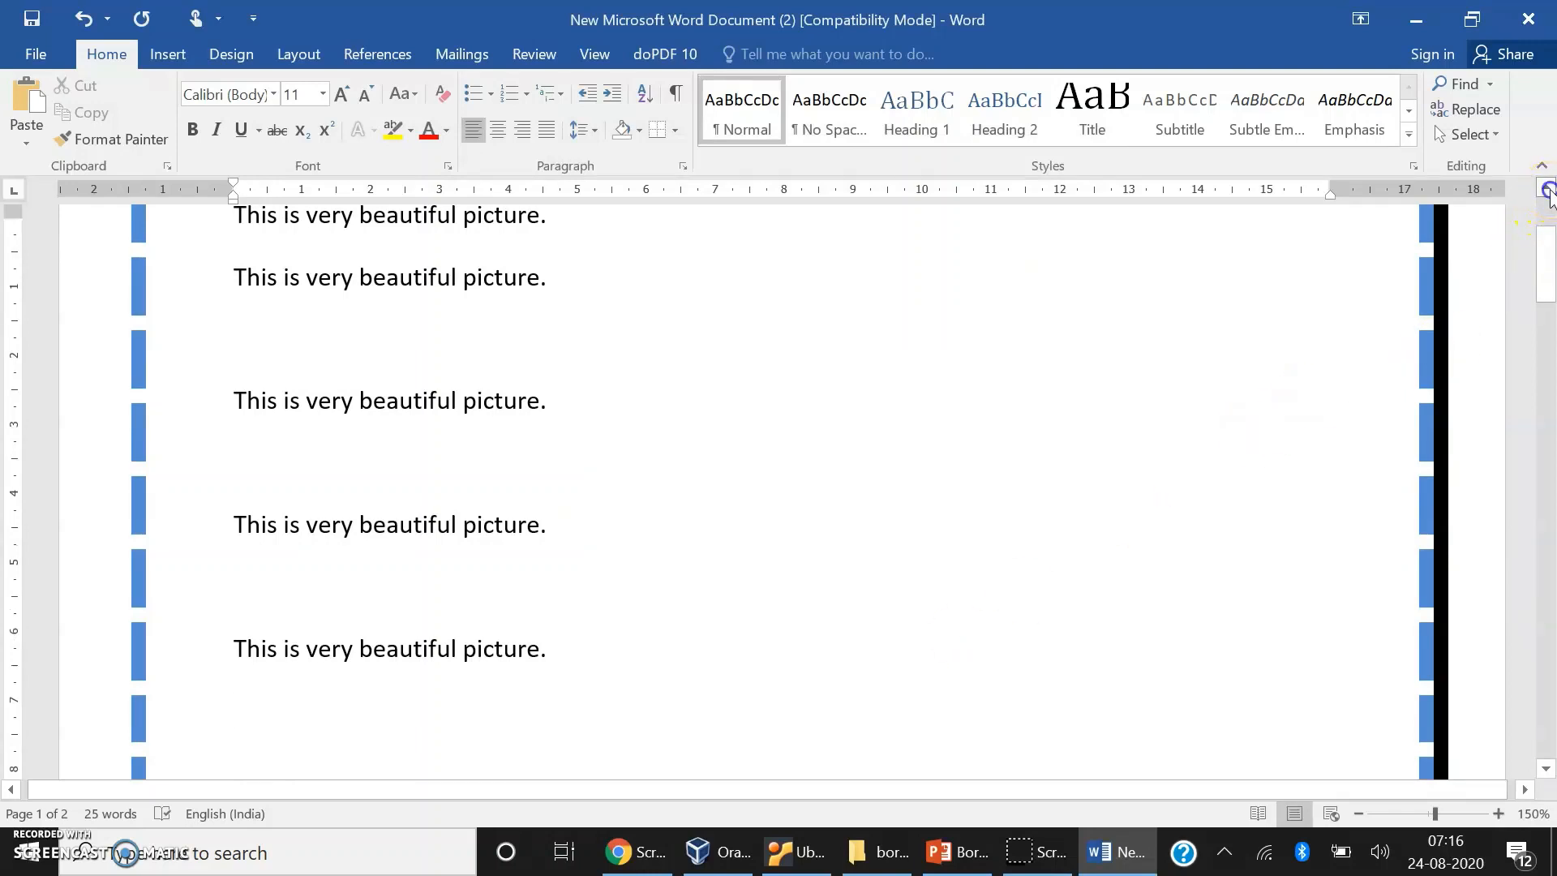
Step: Apply the striped fish art as the page border of the whole document
{"action": "left_click", "coordinate": [1546, 190]}
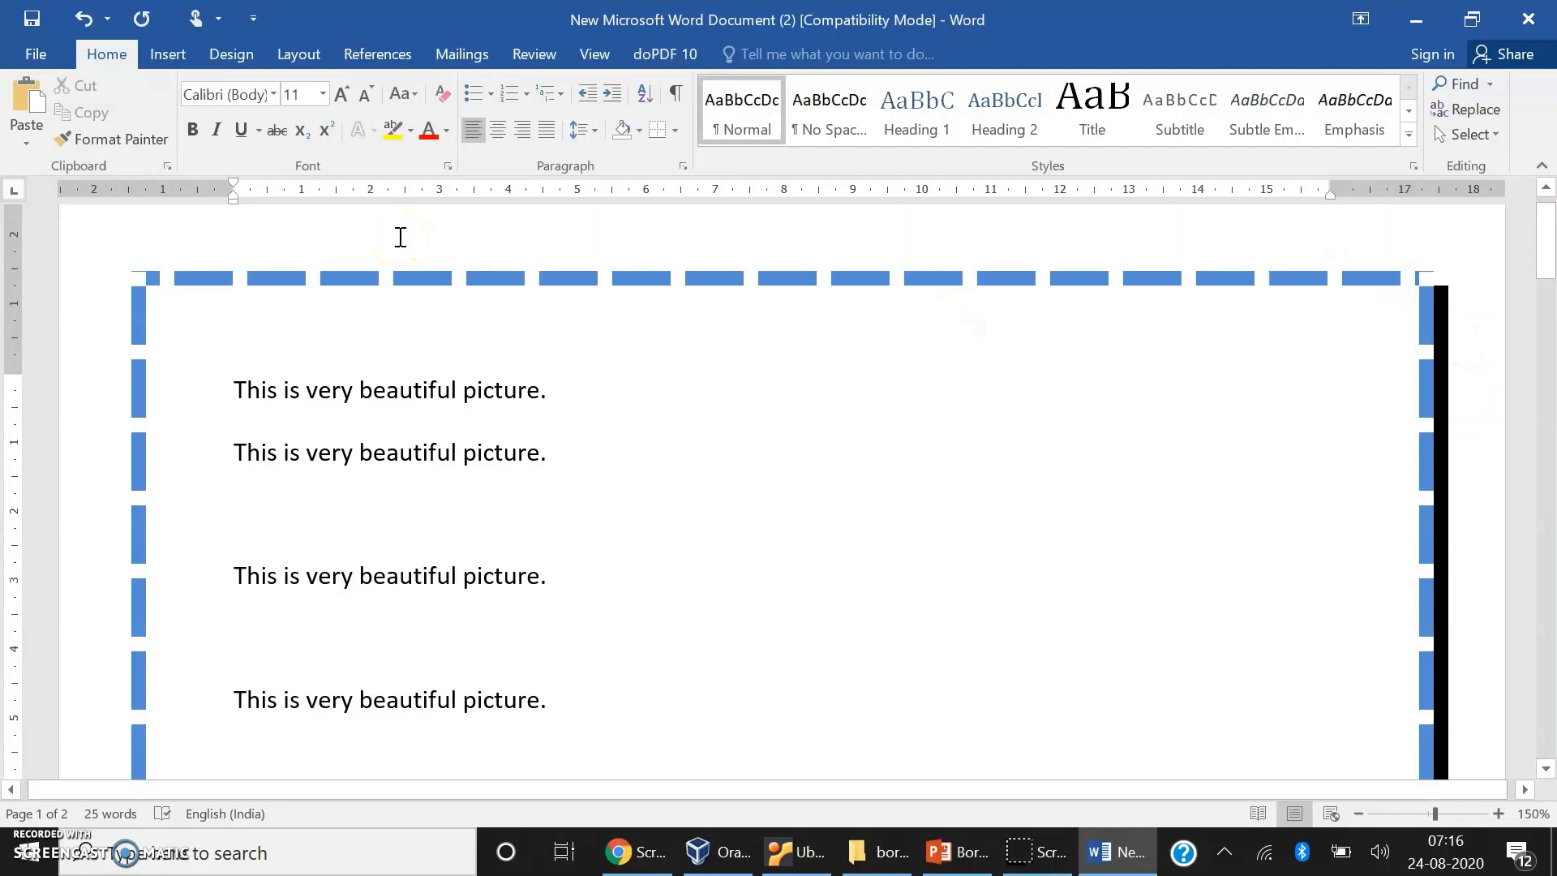
{"action": "left_click", "coordinate": [674, 130]}
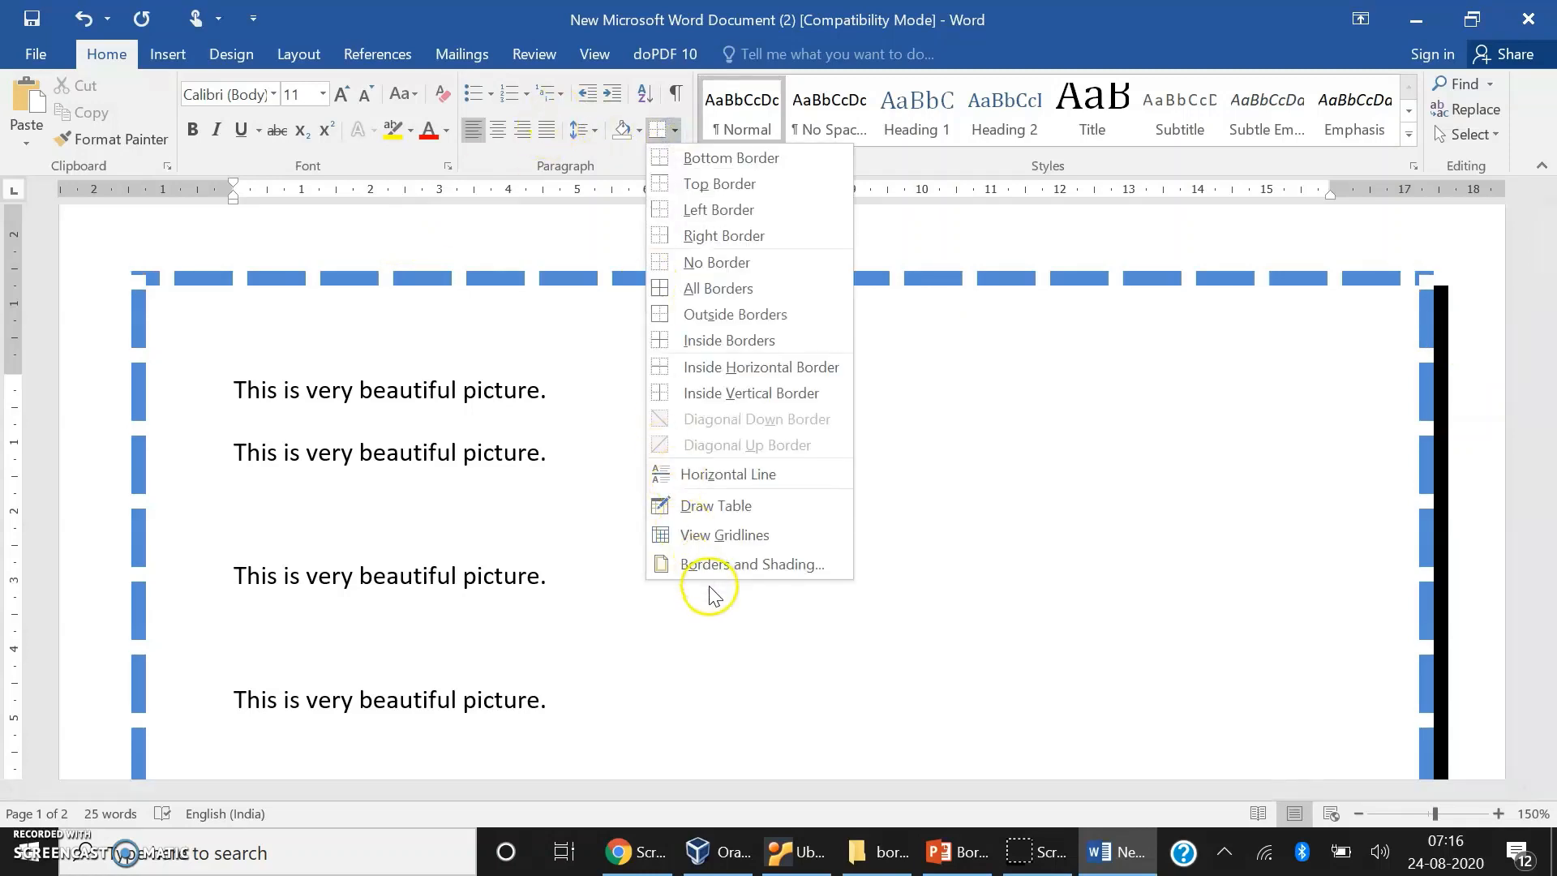
{"action": "left_click", "coordinate": [714, 564]}
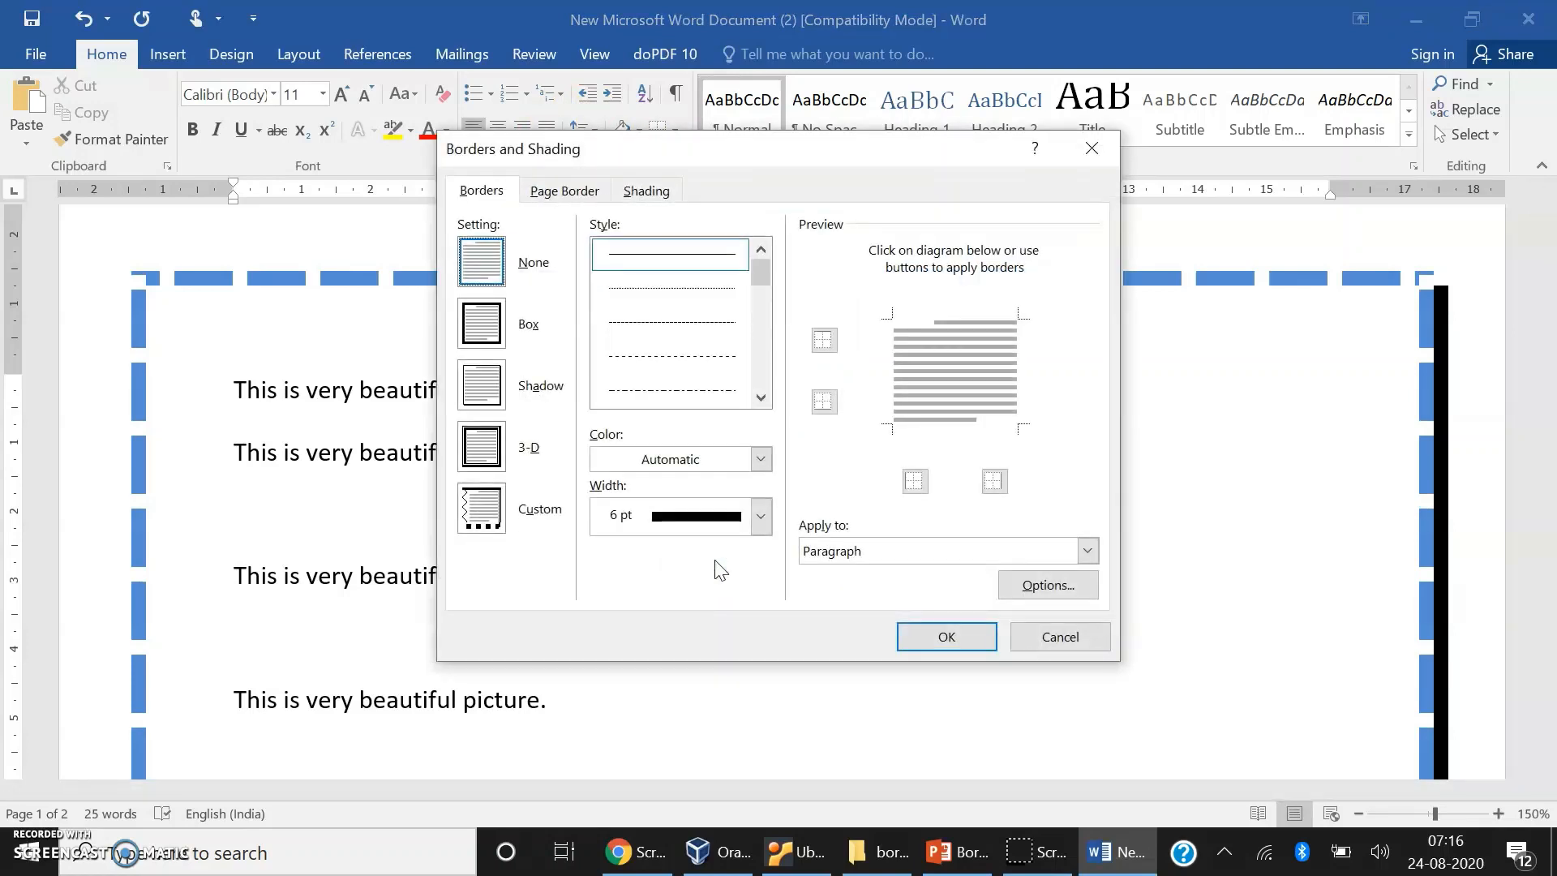
{"action": "left_click", "coordinate": [564, 191]}
{"action": "left_click", "coordinate": [761, 581]}
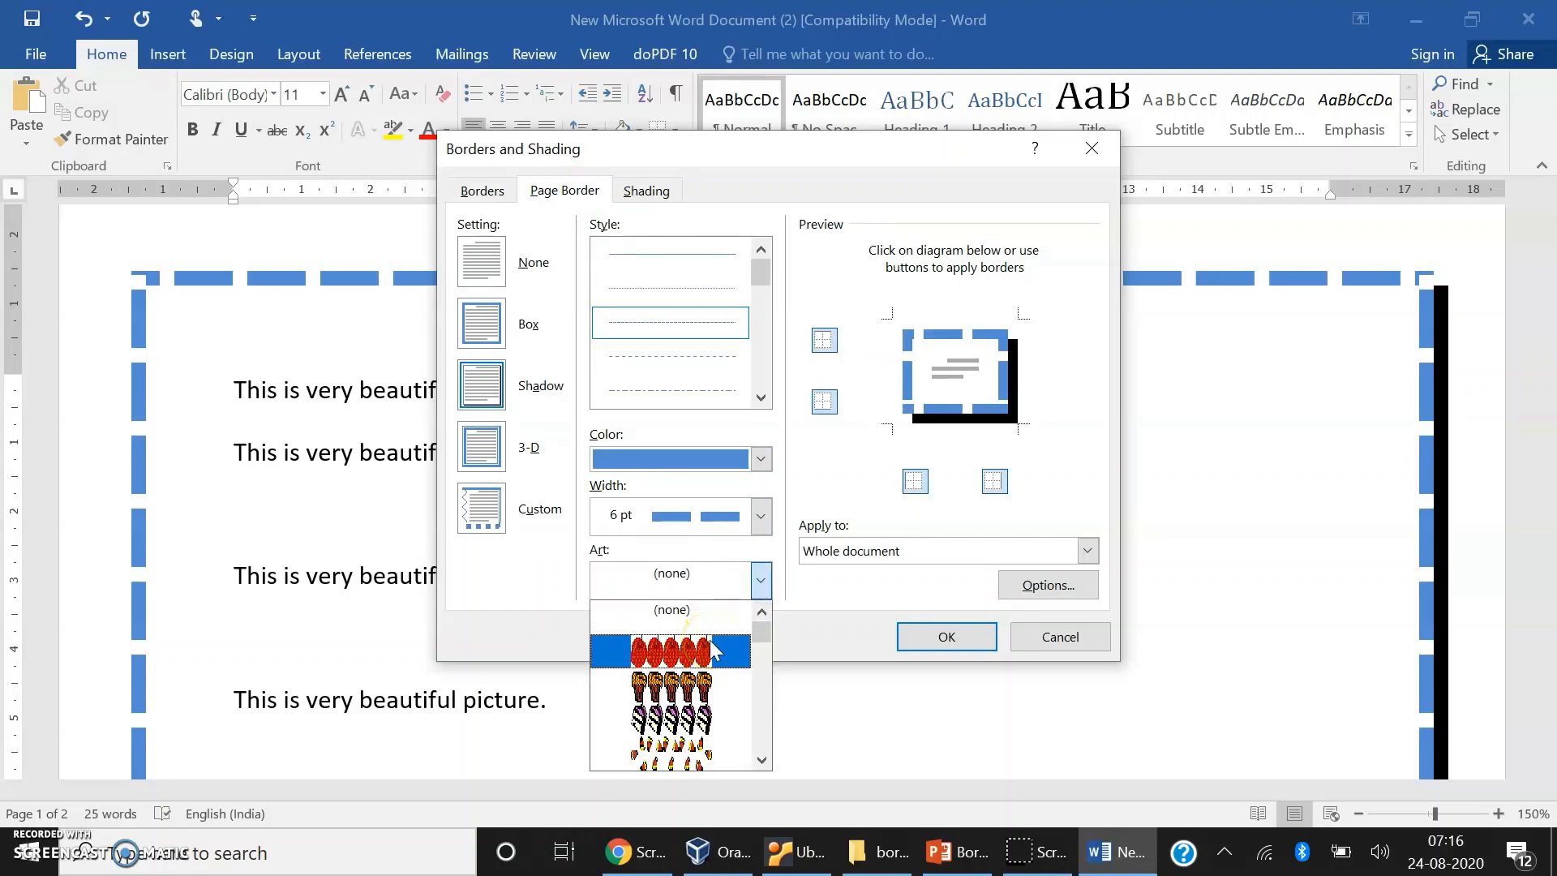
{"action": "left_click", "coordinate": [760, 734]}
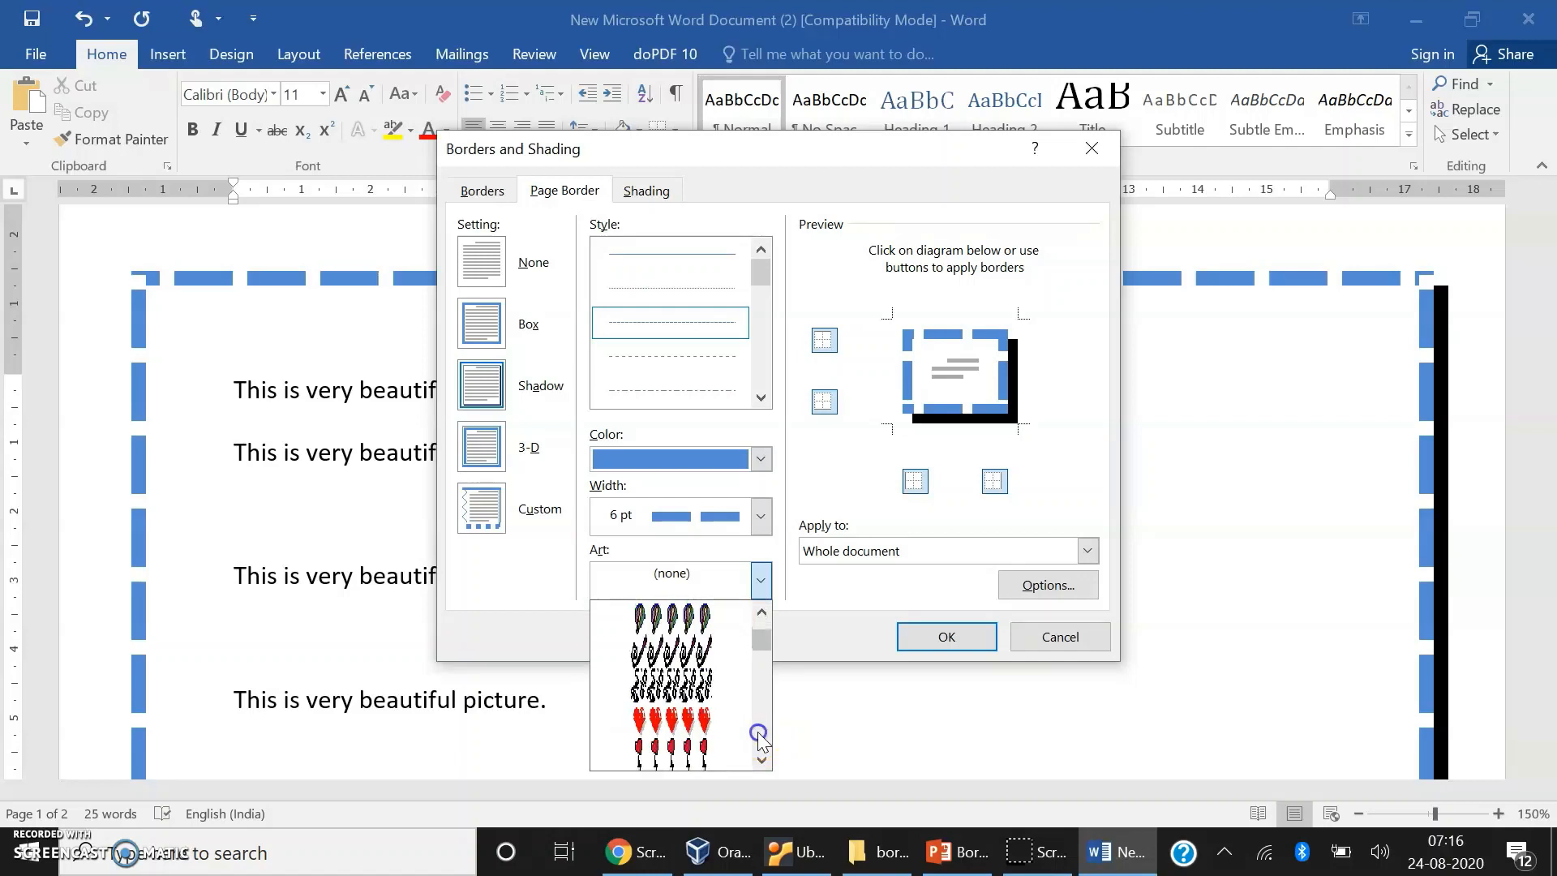
{"action": "left_click", "coordinate": [760, 734]}
{"action": "left_click", "coordinate": [760, 734]}
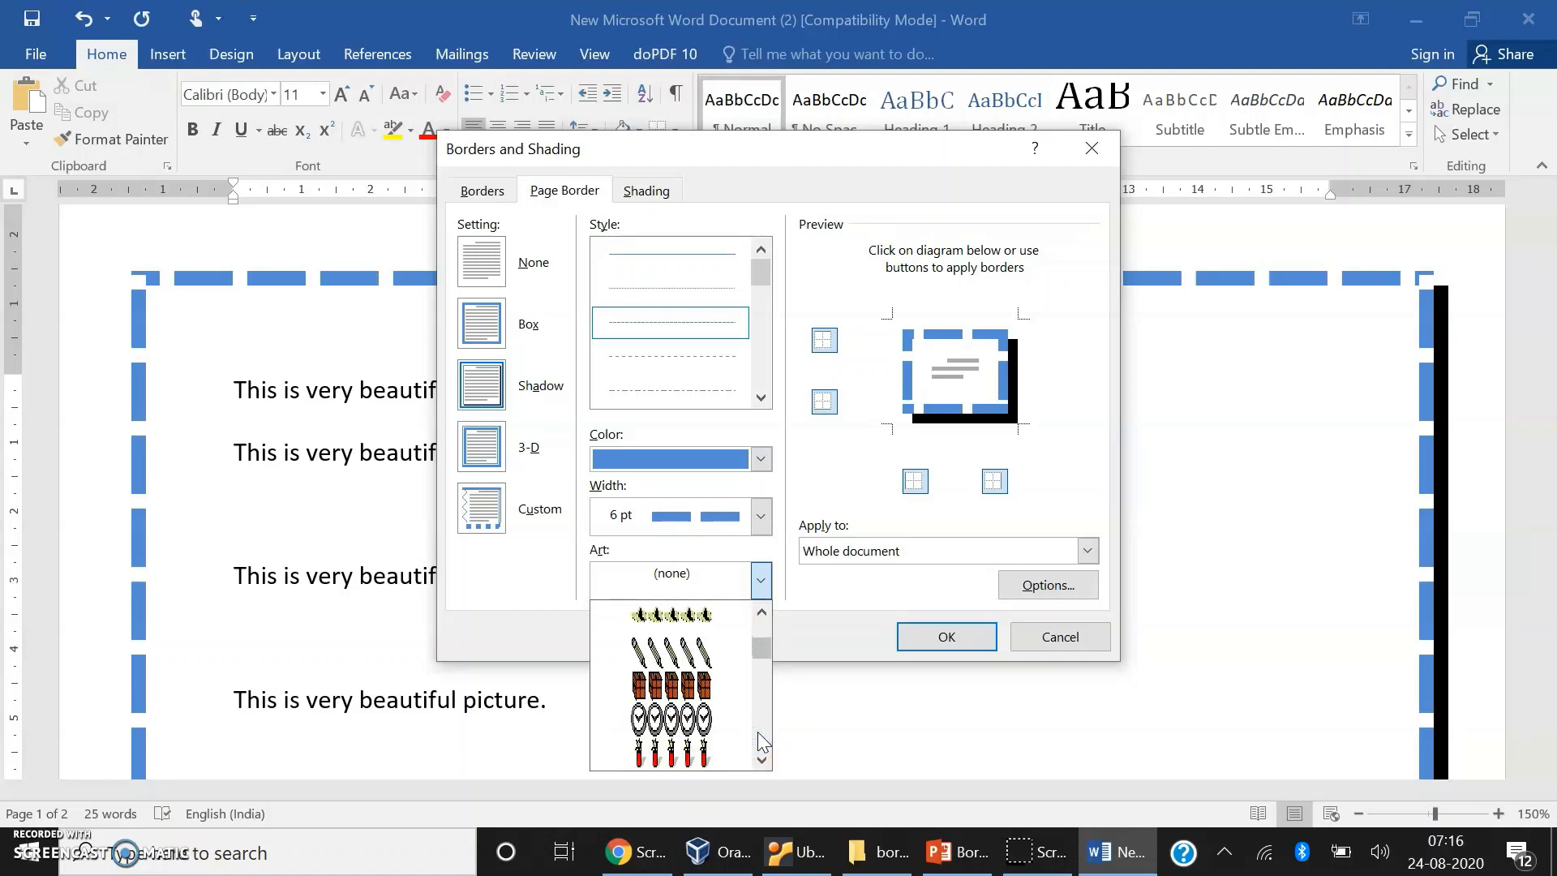
{"action": "left_click", "coordinate": [760, 734]}
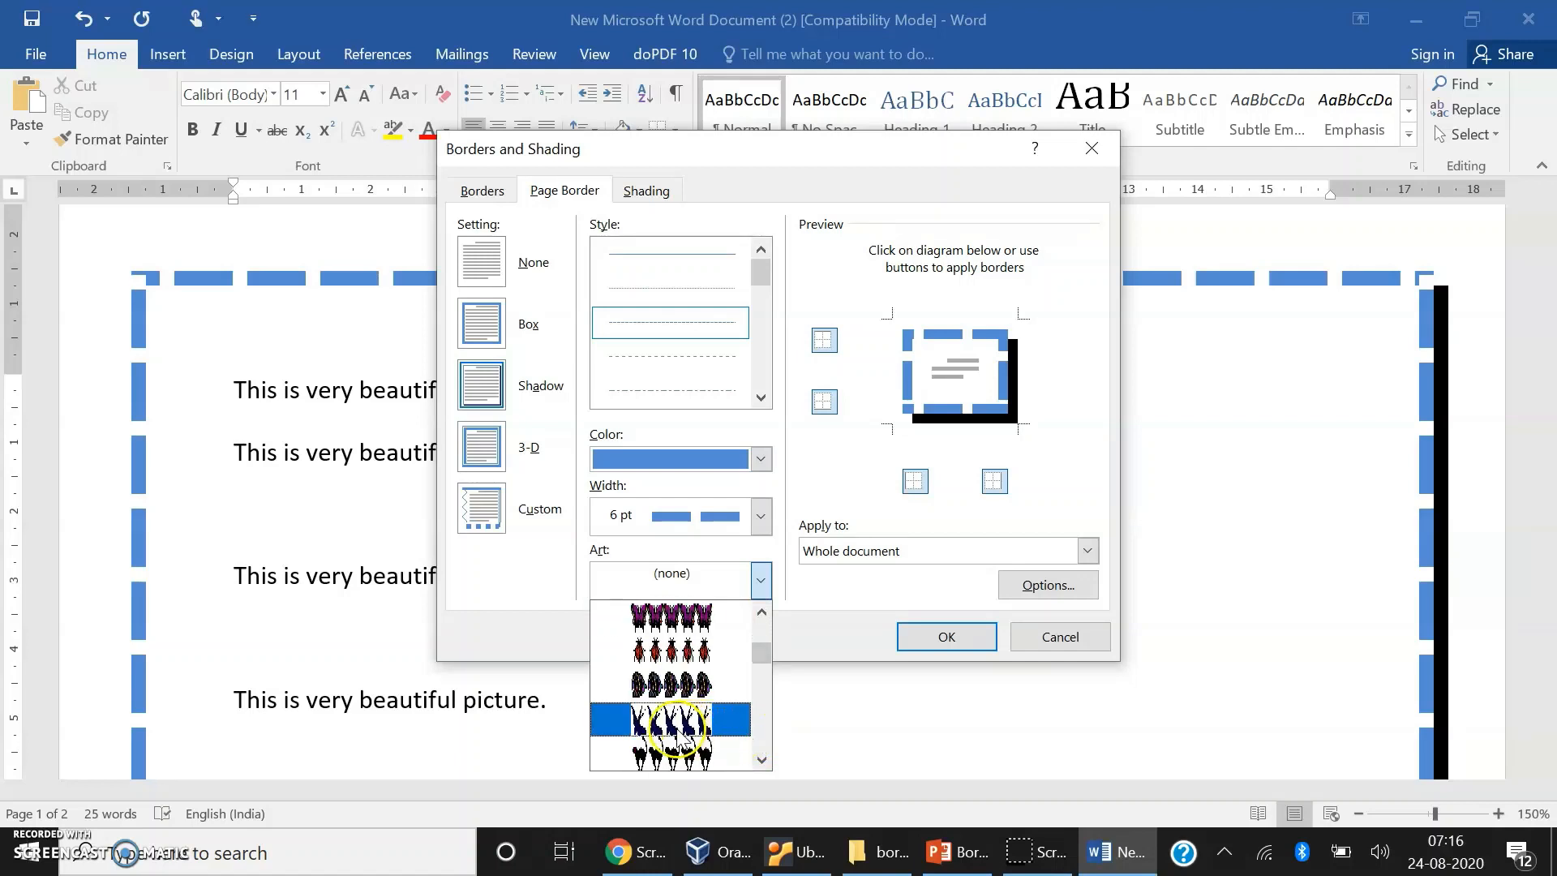
{"action": "left_click", "coordinate": [682, 691]}
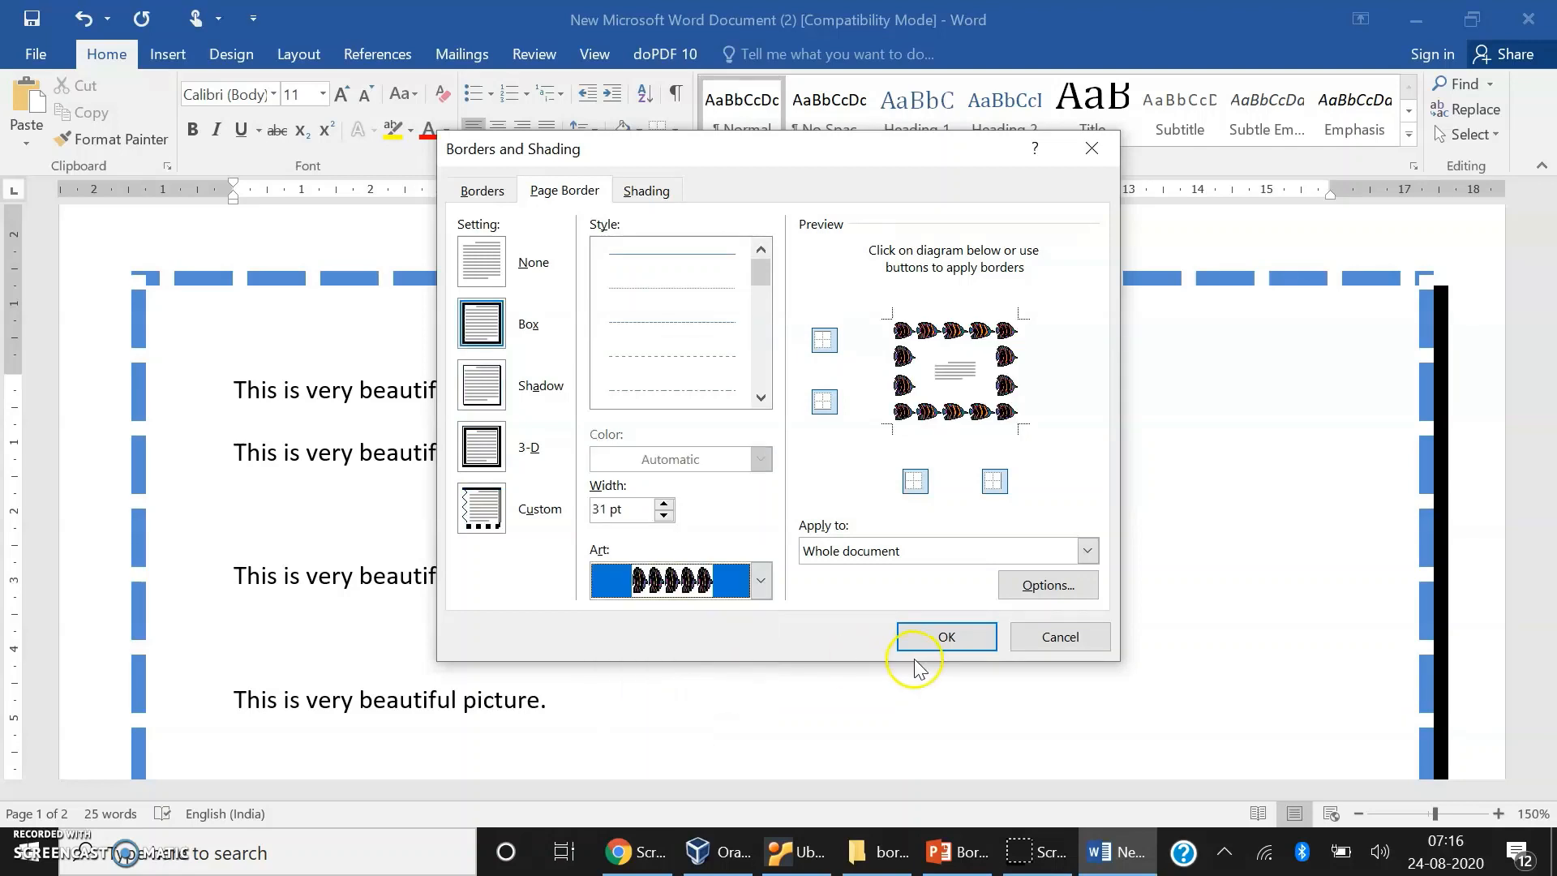
{"action": "left_click", "coordinate": [929, 637]}
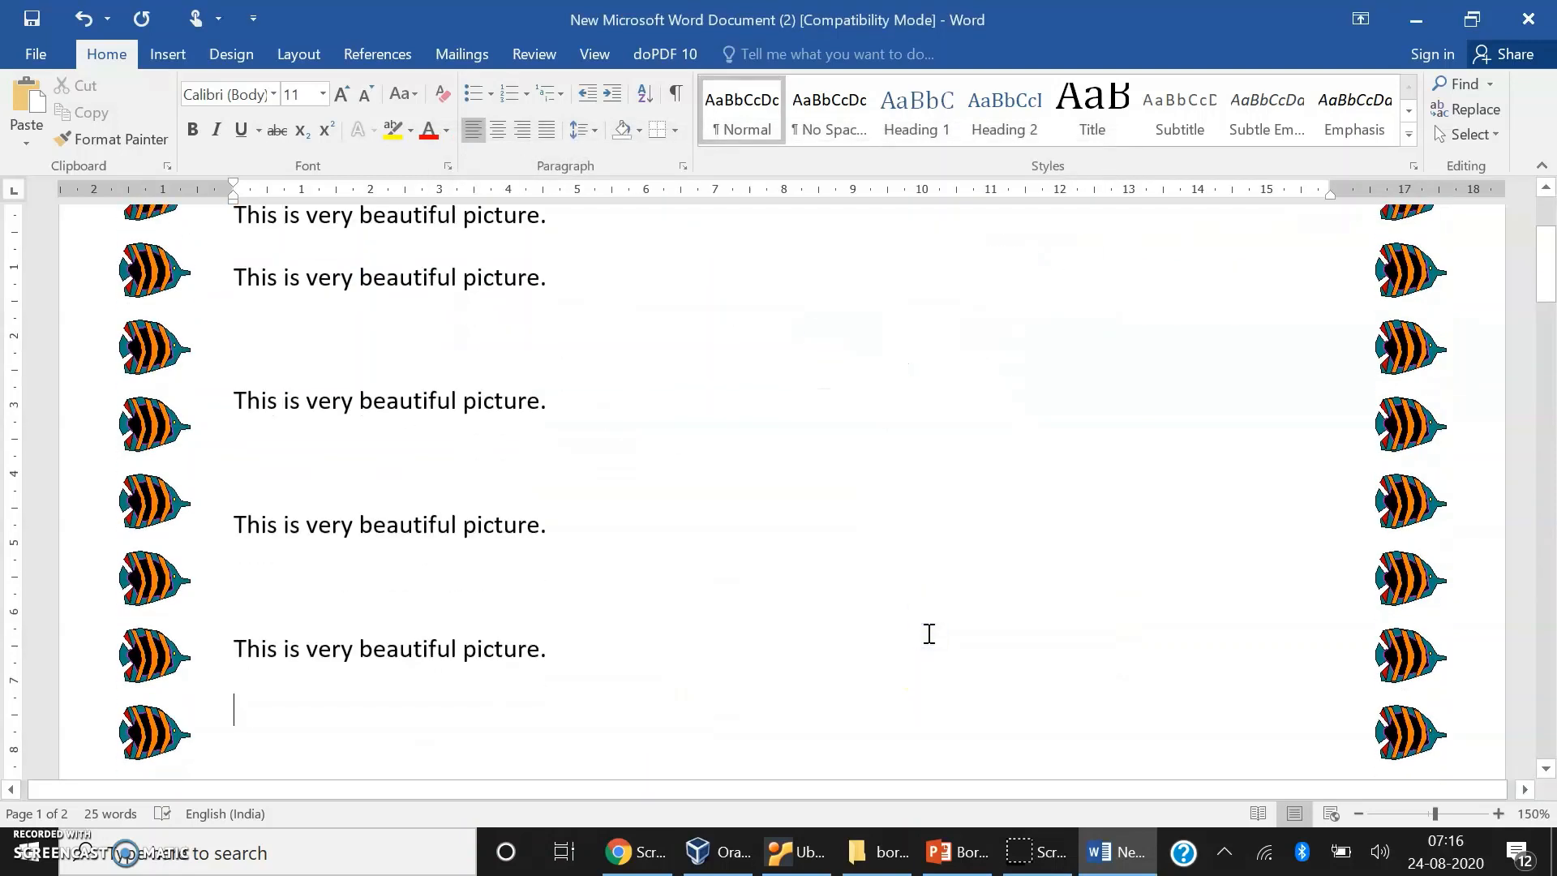
Step: Open the border settings for the first two sentences and set the border colour to dark red
{"action": "left_click", "coordinate": [1553, 351]}
{"action": "left_click", "coordinate": [1546, 191]}
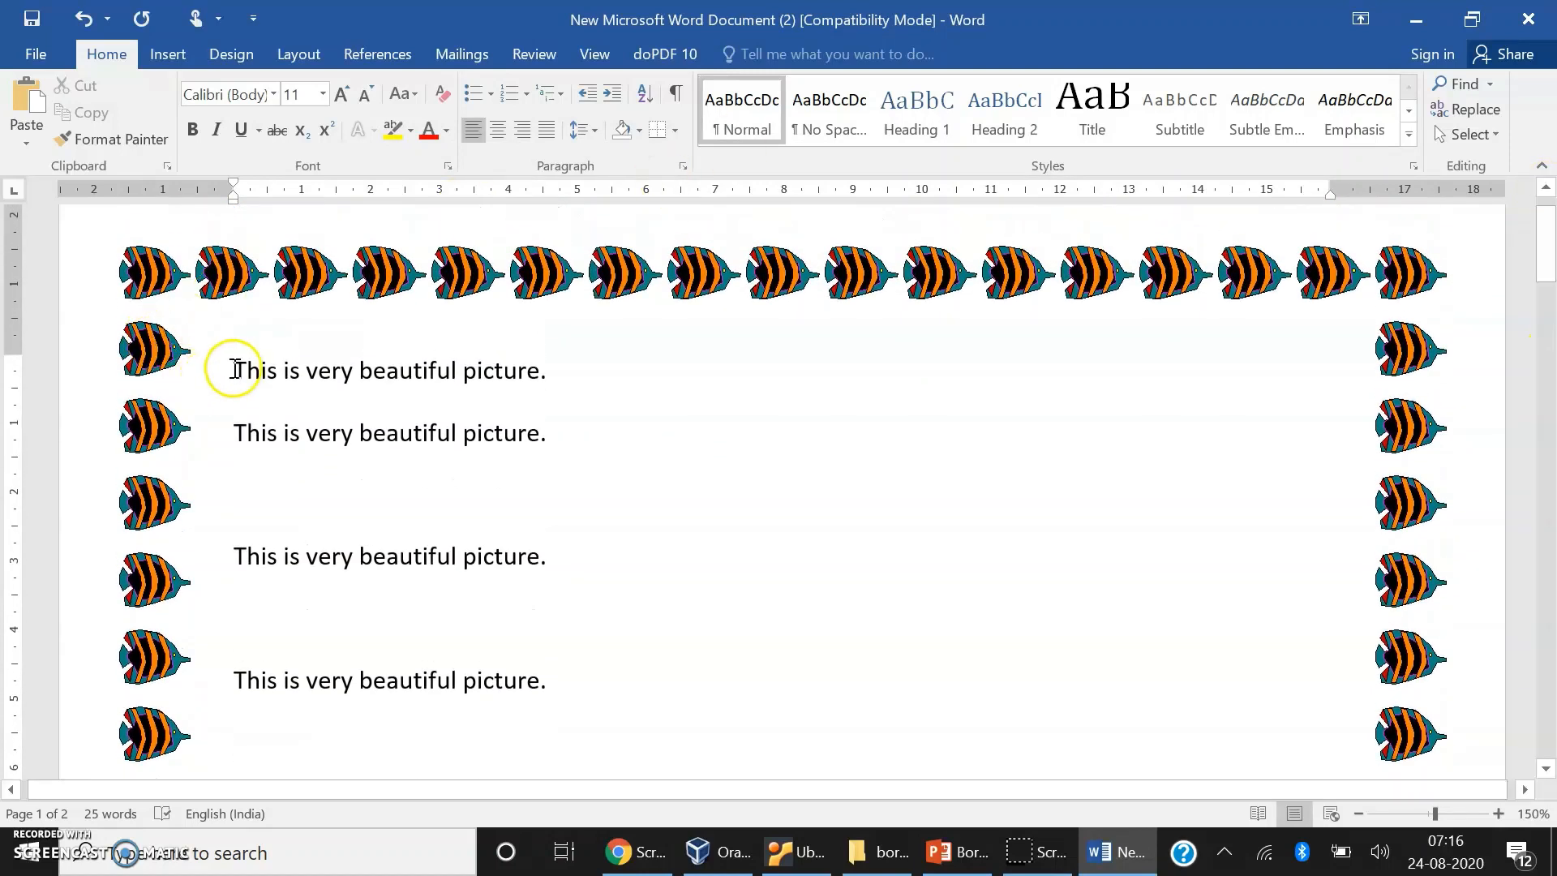
{"action": "left_click_drag", "start_coordinate": [233, 368], "coordinate": [584, 459]}
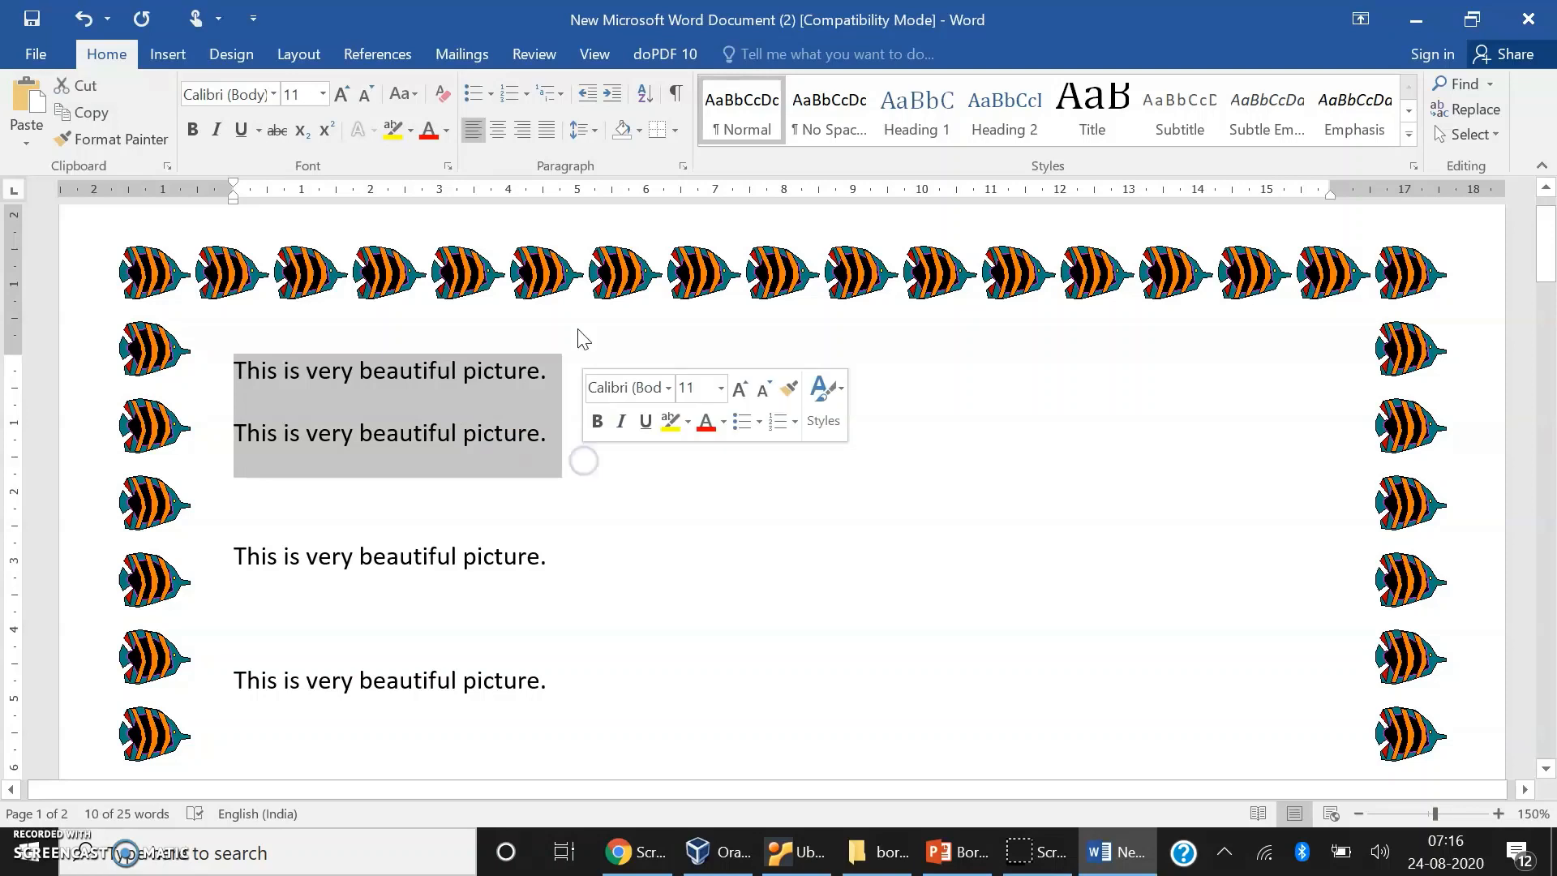
{"action": "left_click", "coordinate": [675, 131]}
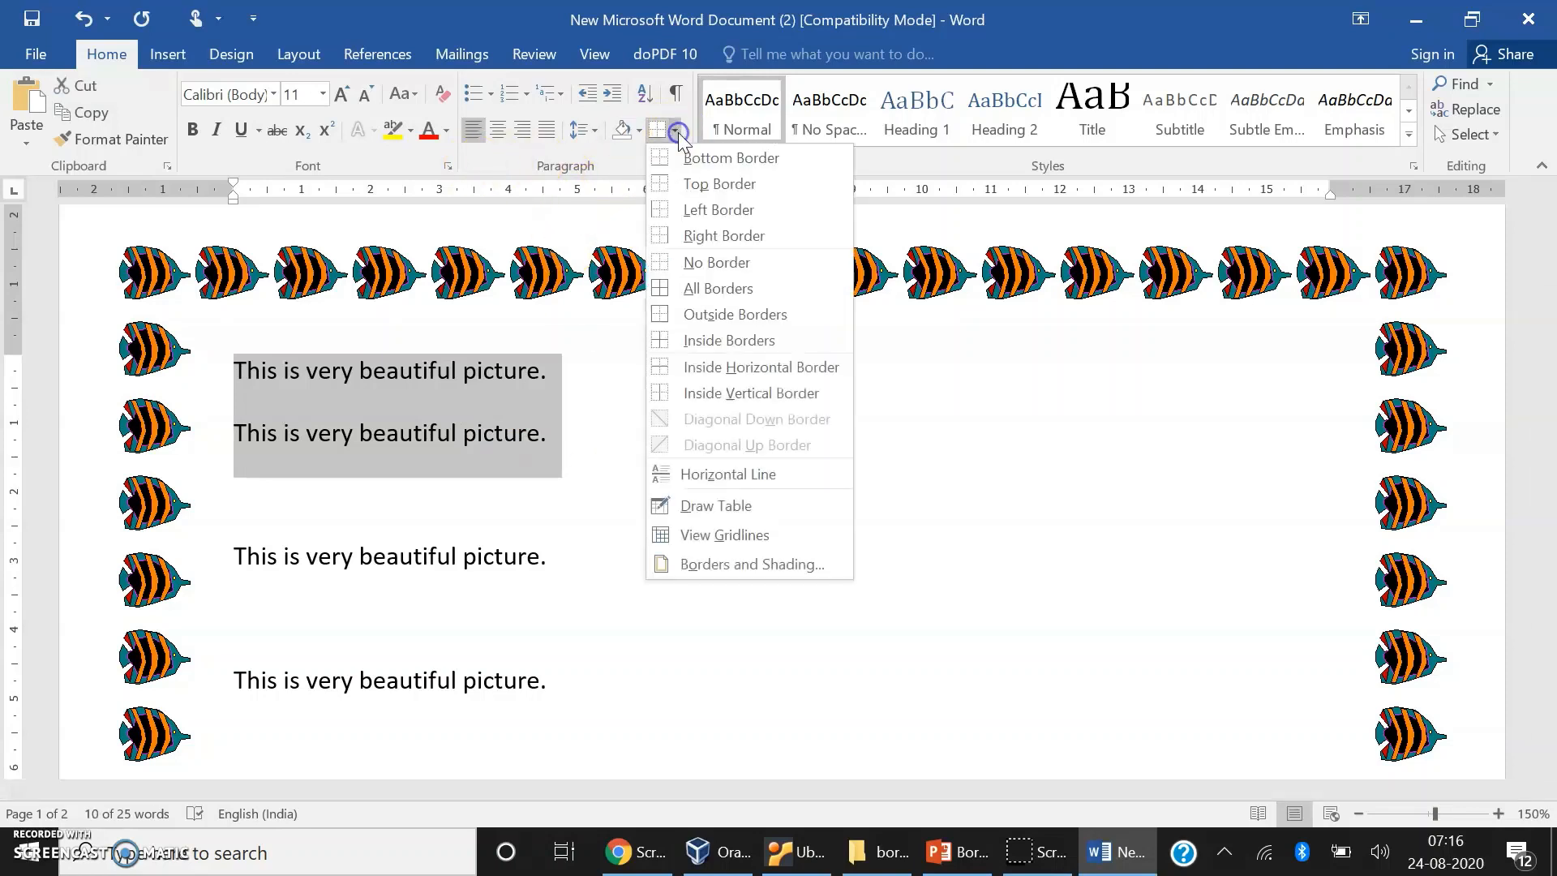
{"action": "left_click", "coordinate": [686, 562]}
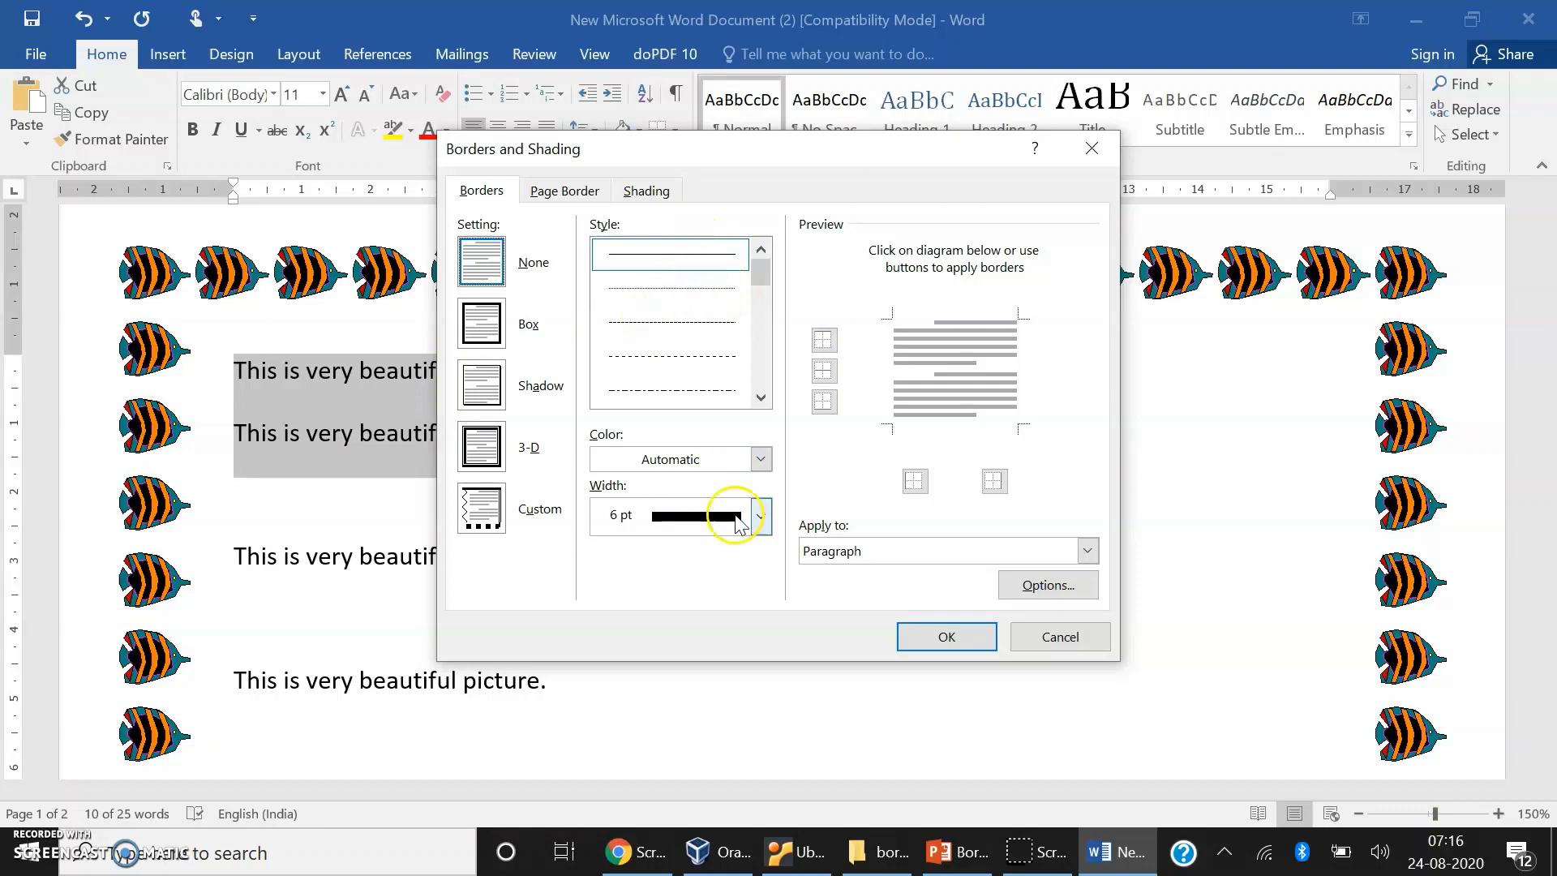
{"action": "left_click", "coordinate": [762, 459]}
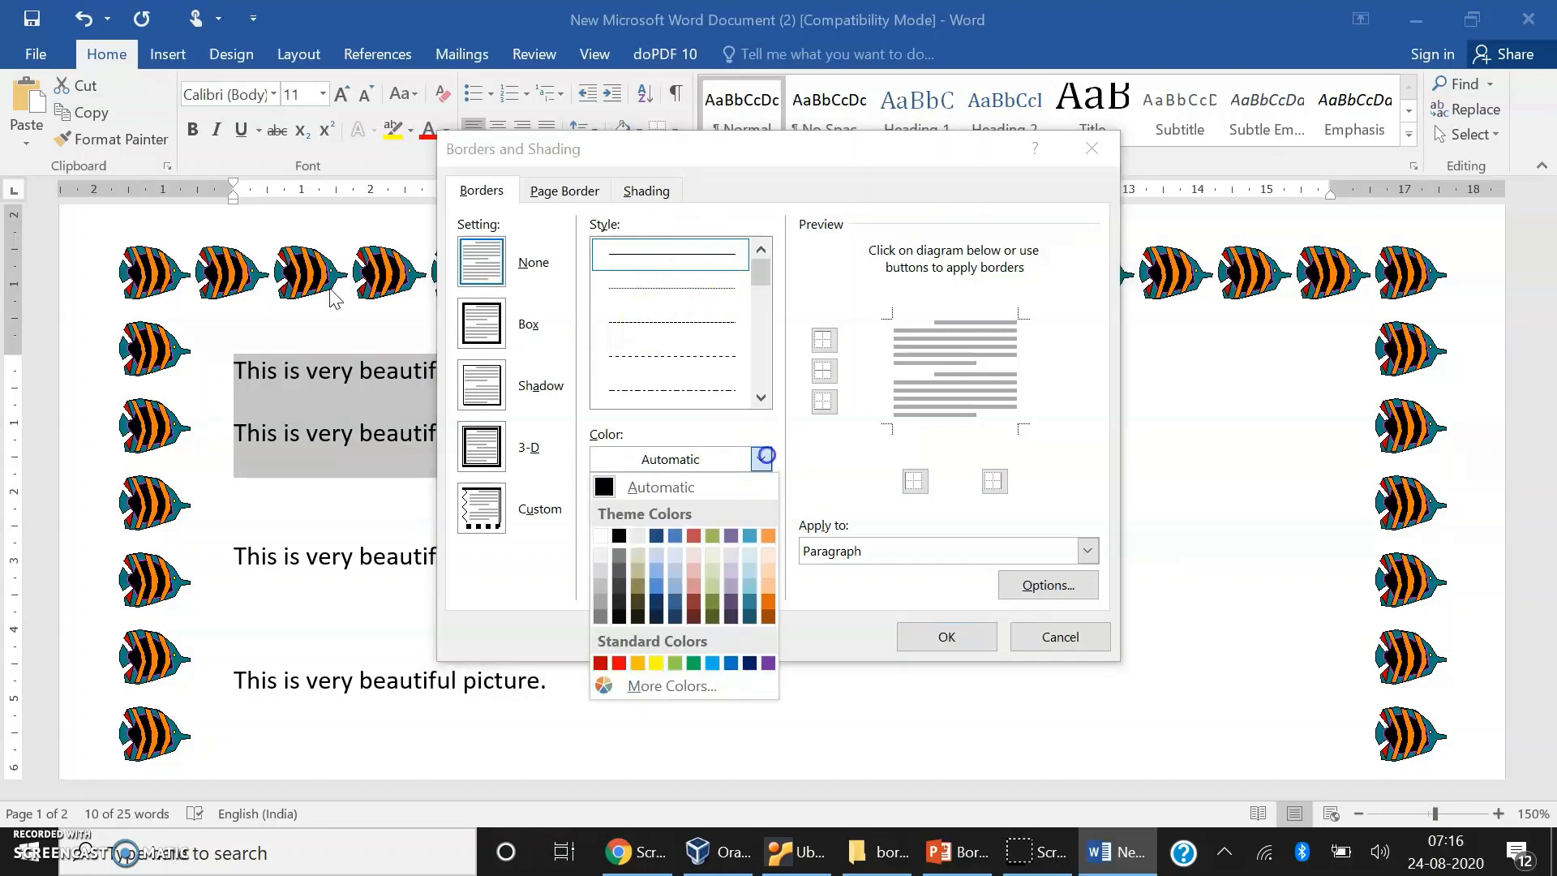
{"action": "left_click", "coordinate": [691, 615]}
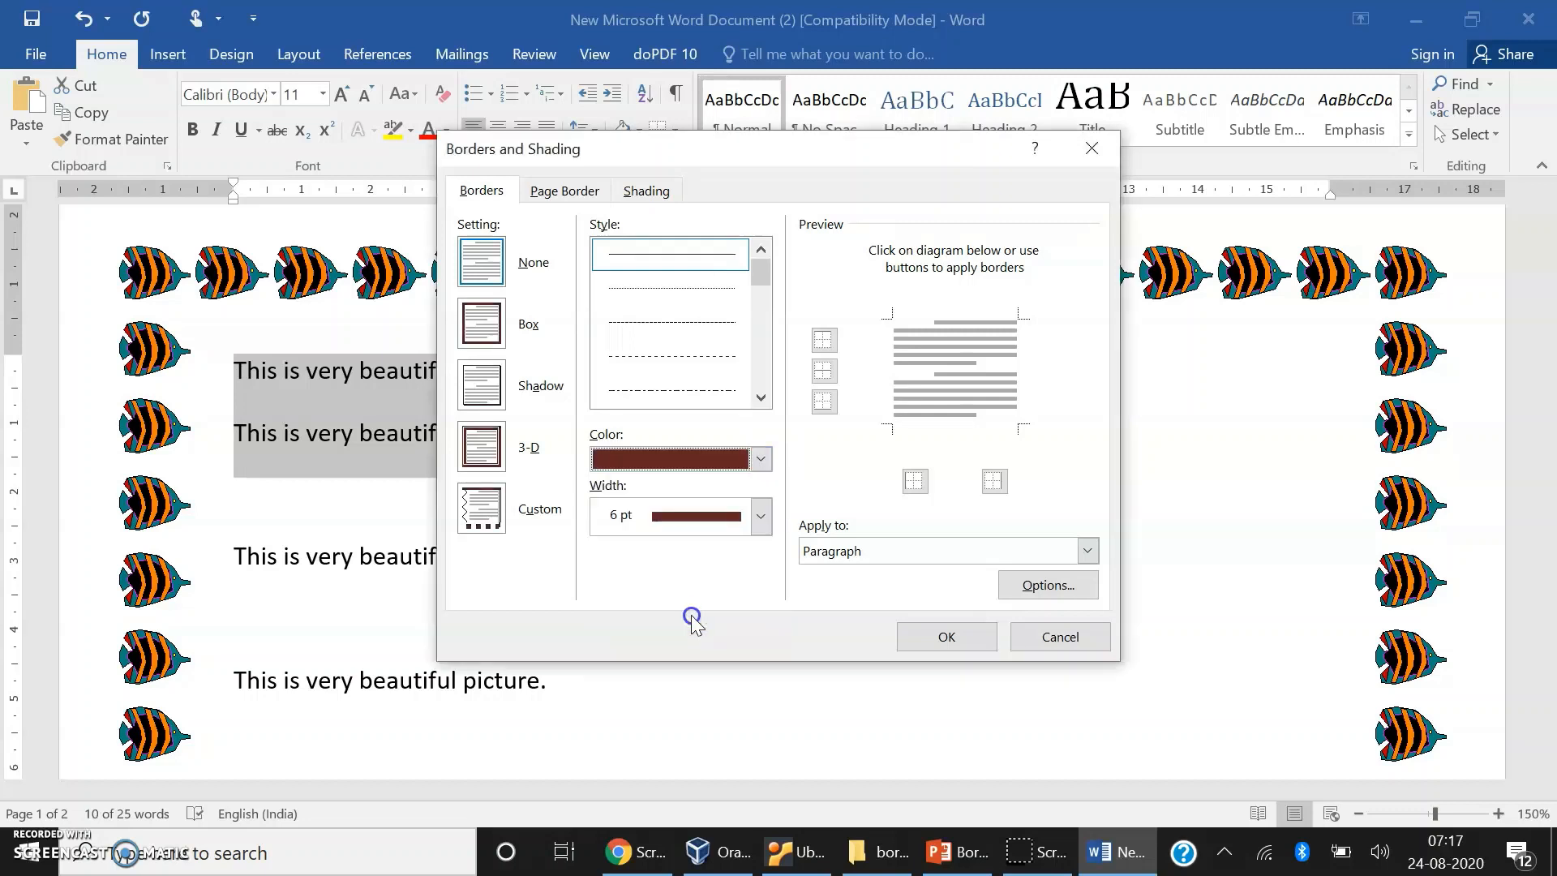
Step: Set the border width to 1 ½ pt and try to apply the border to the two selected paragraphs
{"action": "left_click", "coordinate": [761, 516]}
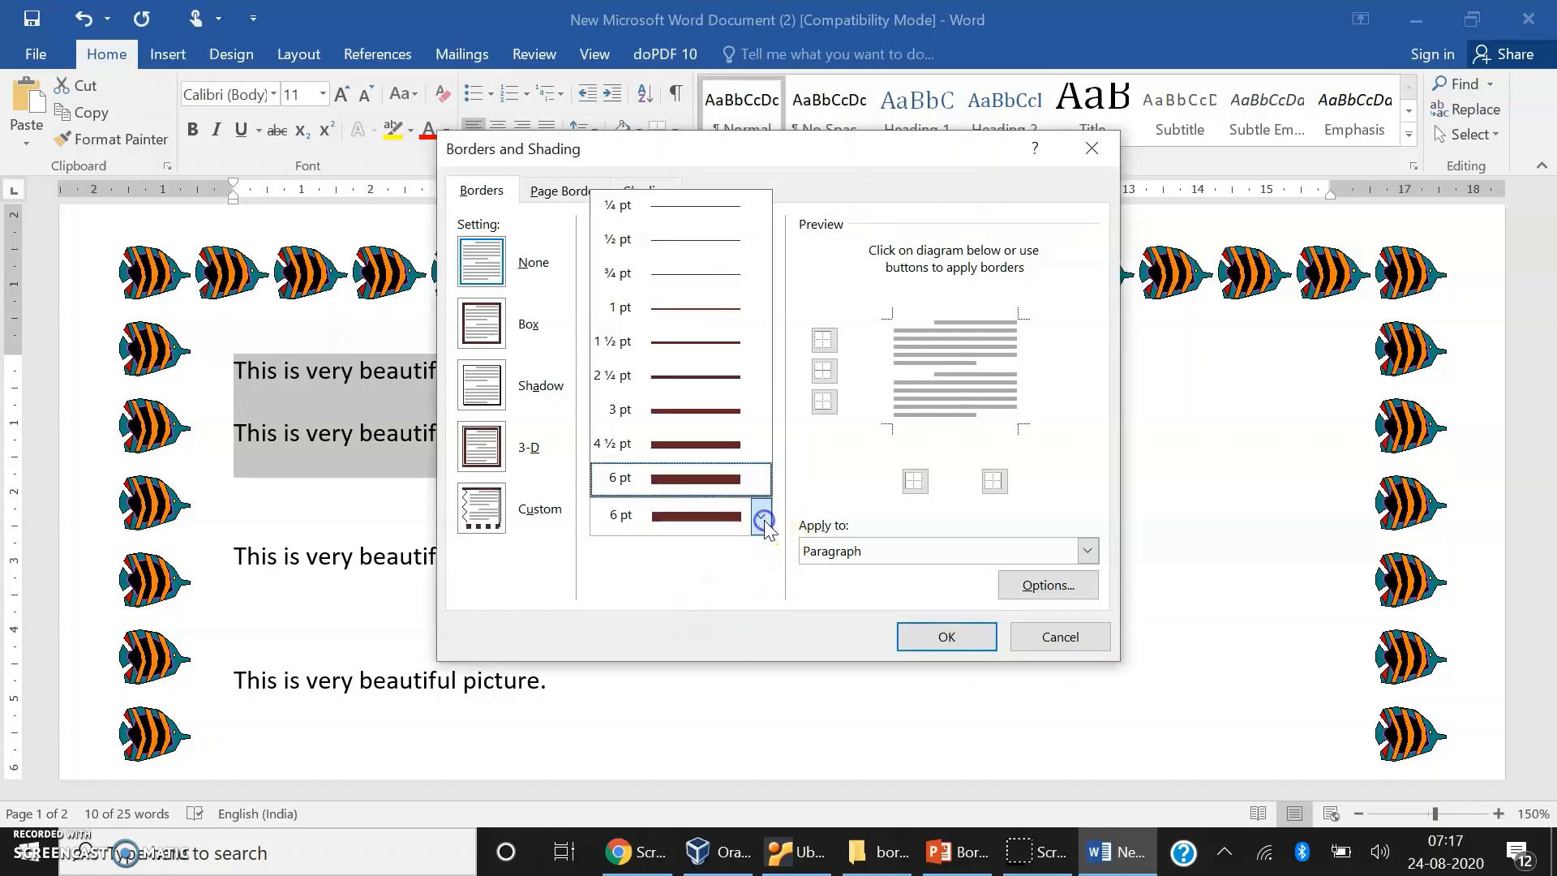
{"action": "left_click", "coordinate": [702, 341]}
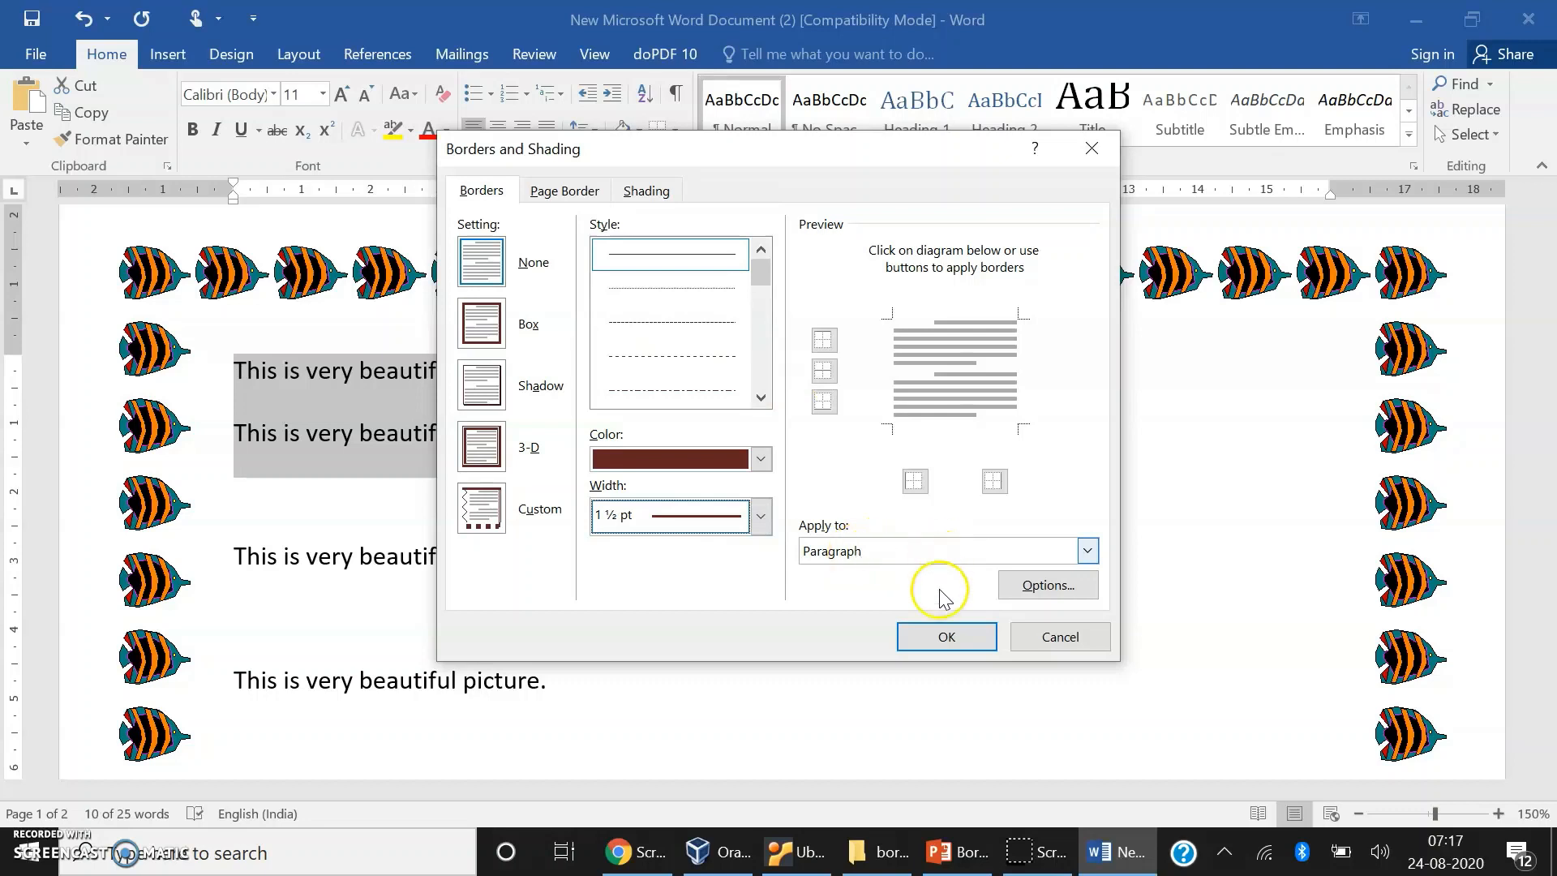
{"action": "left_click", "coordinate": [1086, 550]}
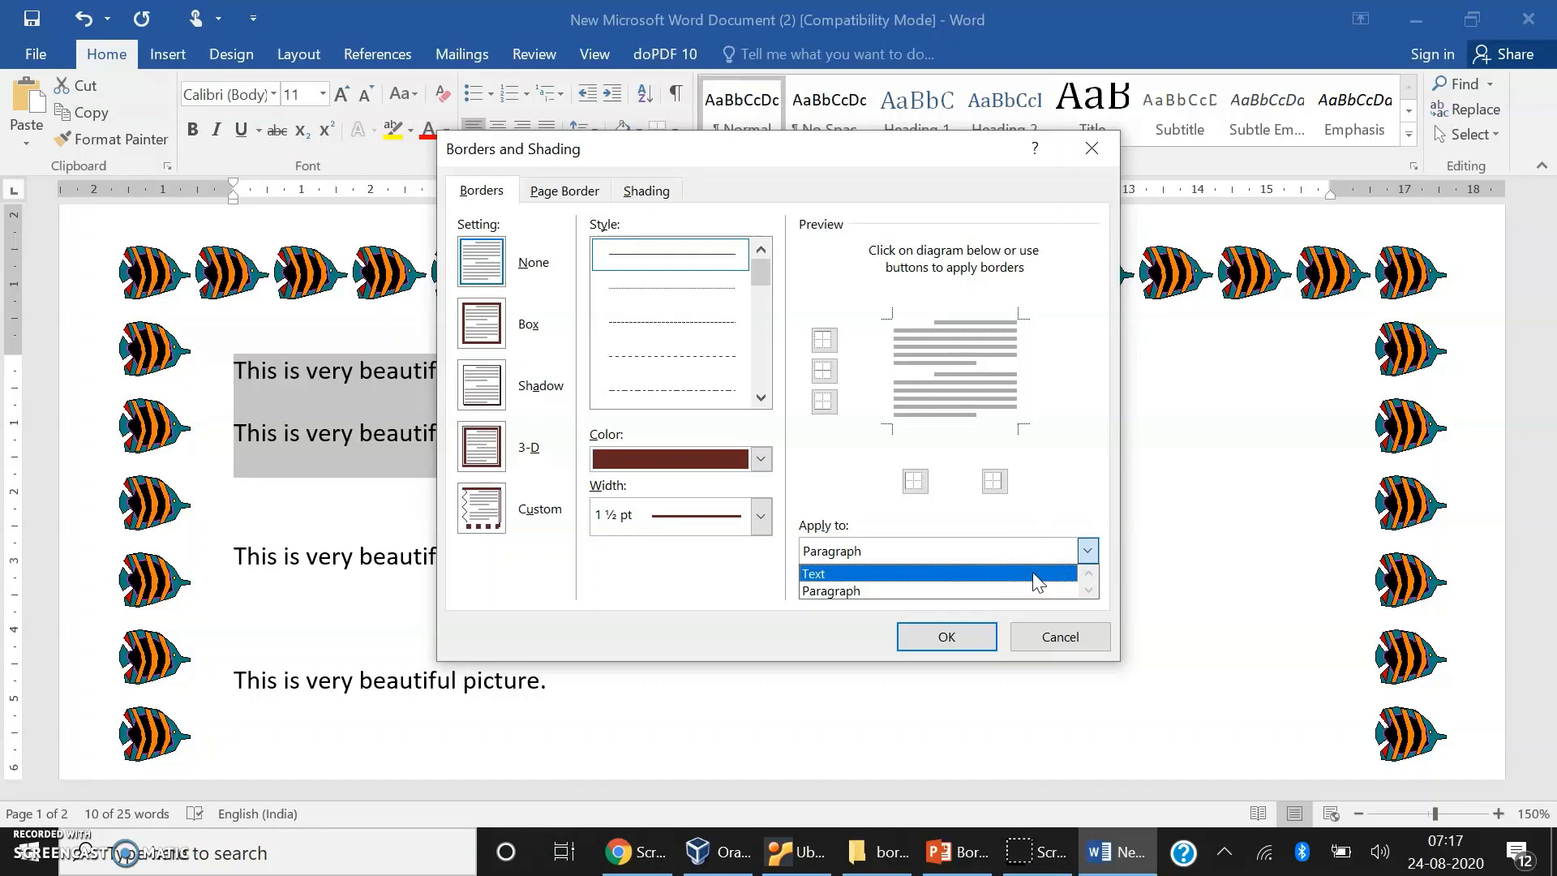
{"action": "left_click", "coordinate": [1019, 592]}
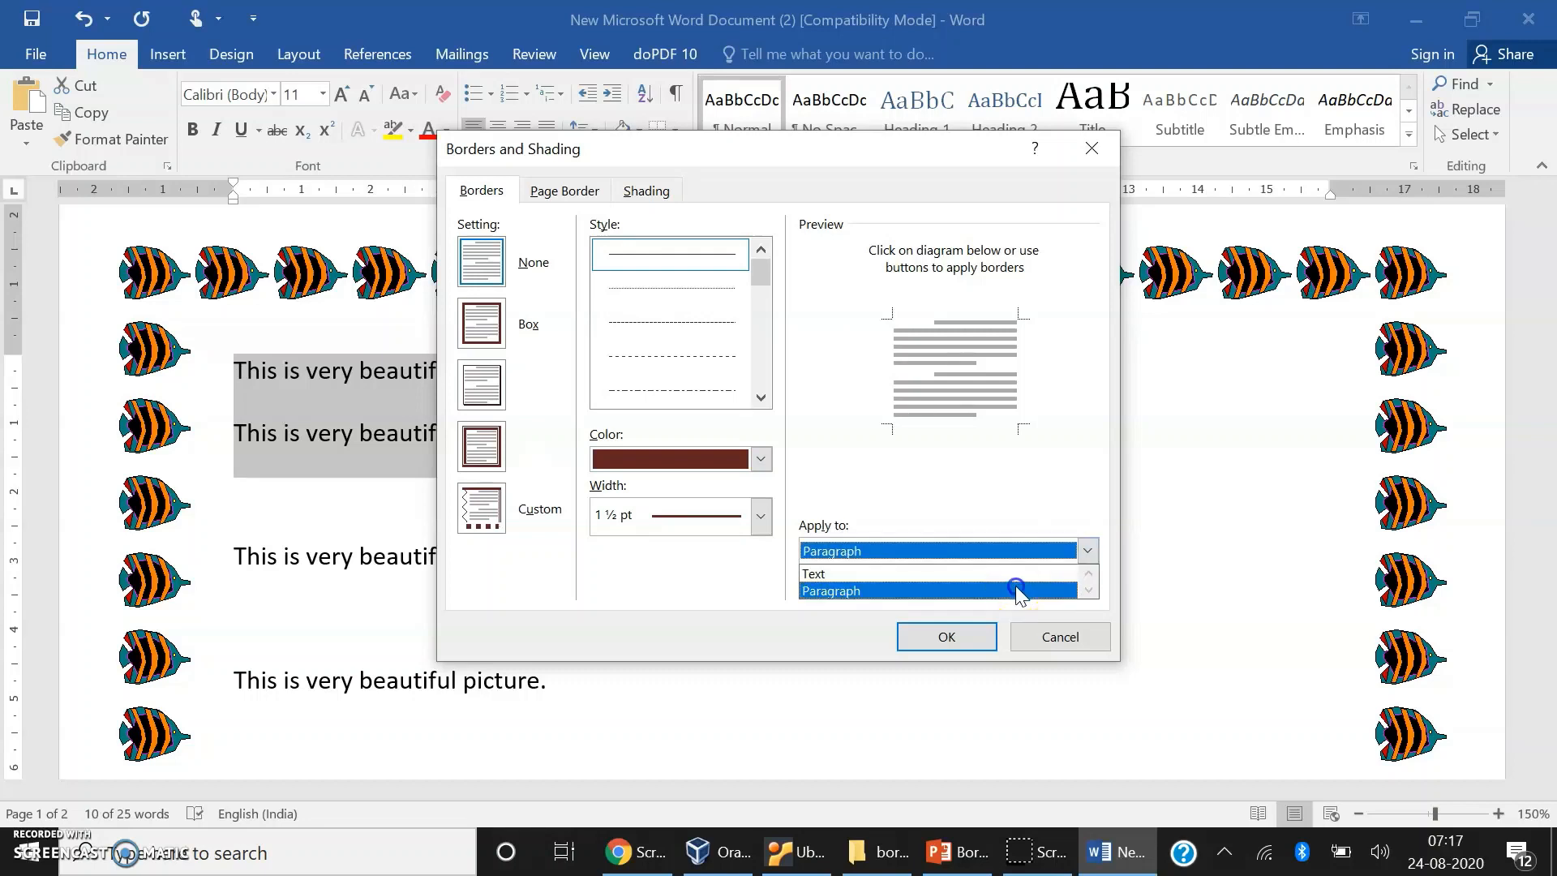
{"action": "left_click", "coordinate": [969, 634]}
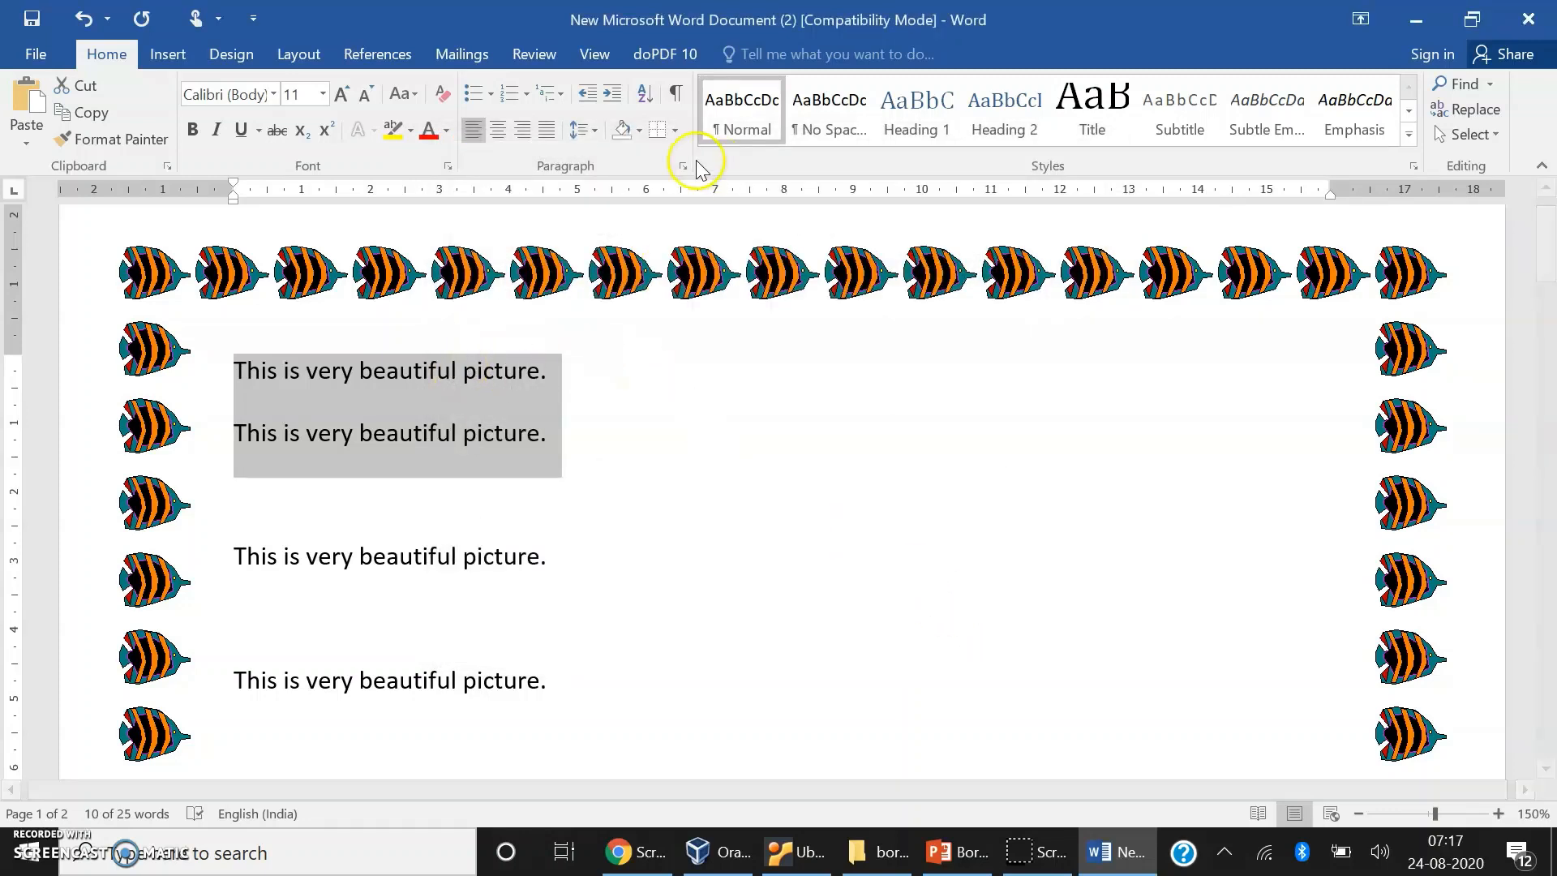
Step: Apply a blue paragraph border with the Box setting around the first two sentences
{"action": "left_click", "coordinate": [673, 134]}
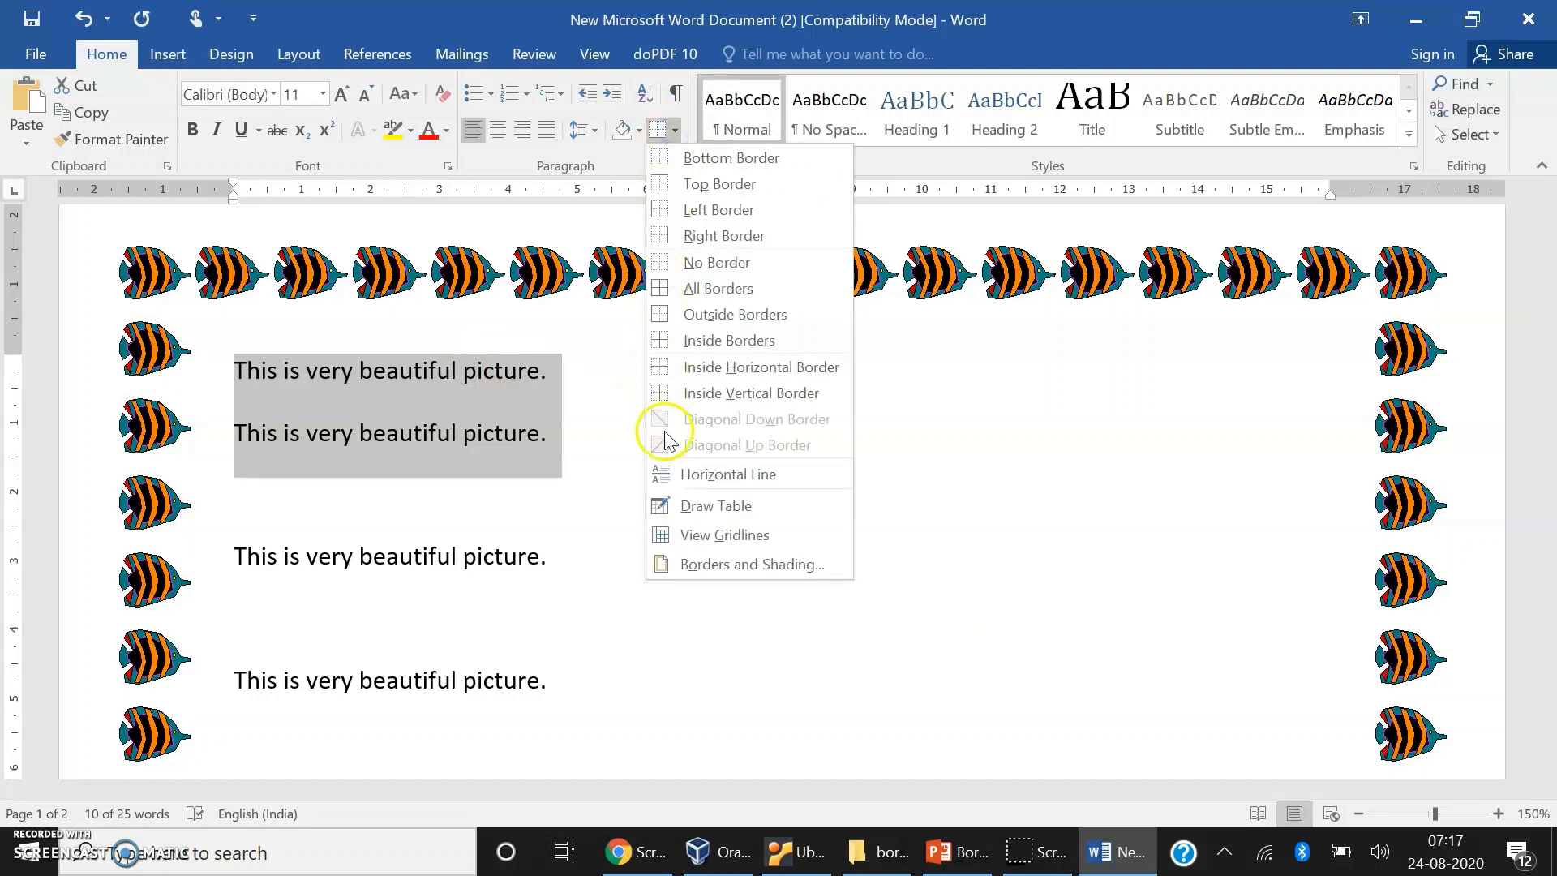
{"action": "left_click", "coordinate": [719, 559]}
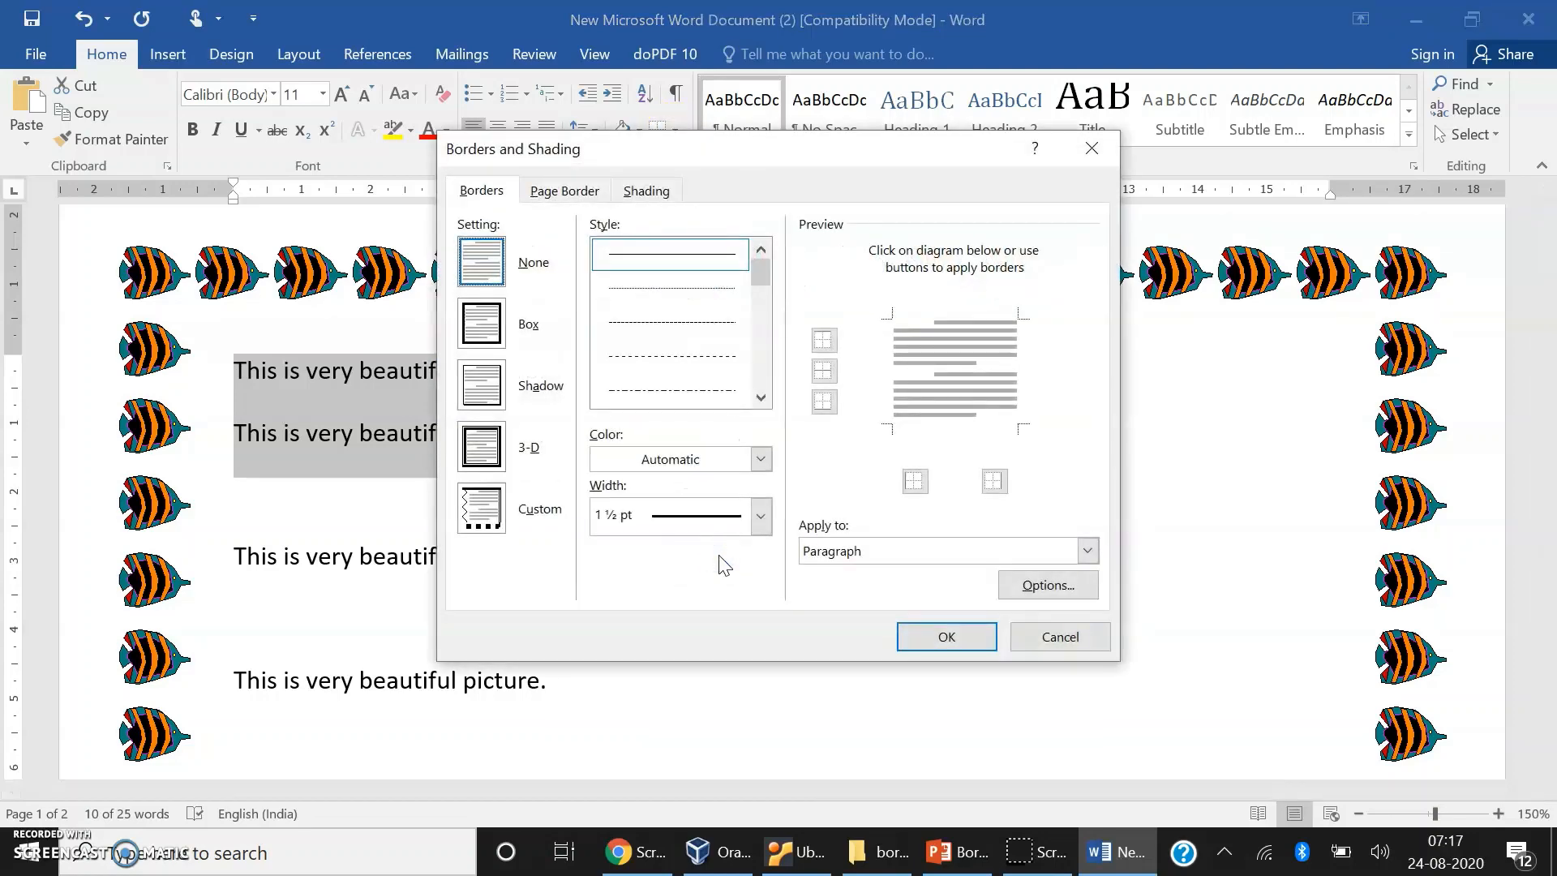
{"action": "left_click", "coordinate": [760, 459]}
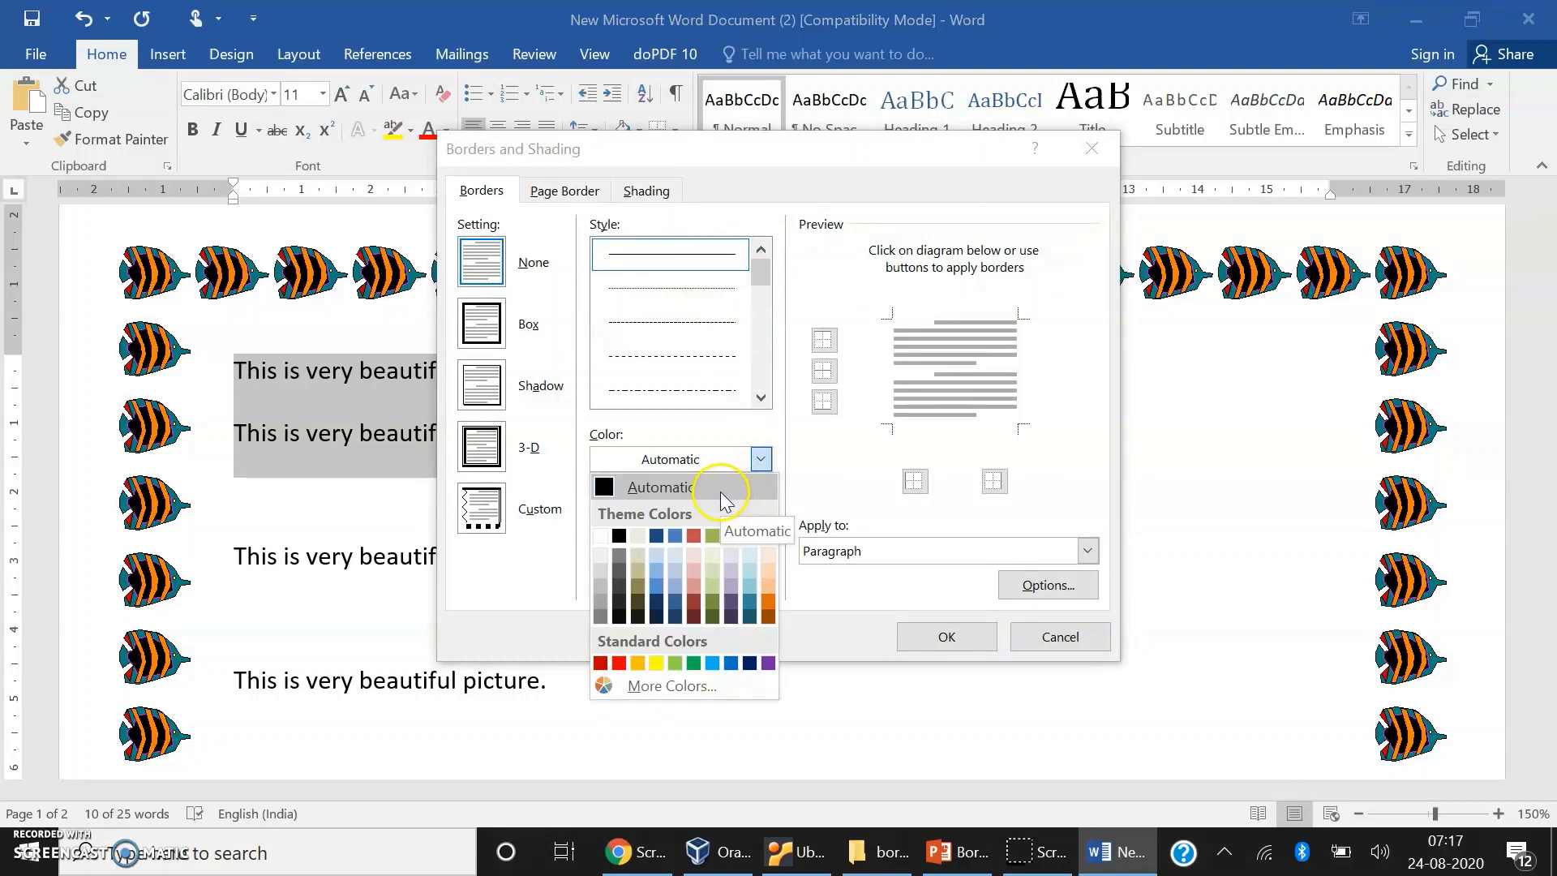
{"action": "left_click", "coordinate": [674, 601]}
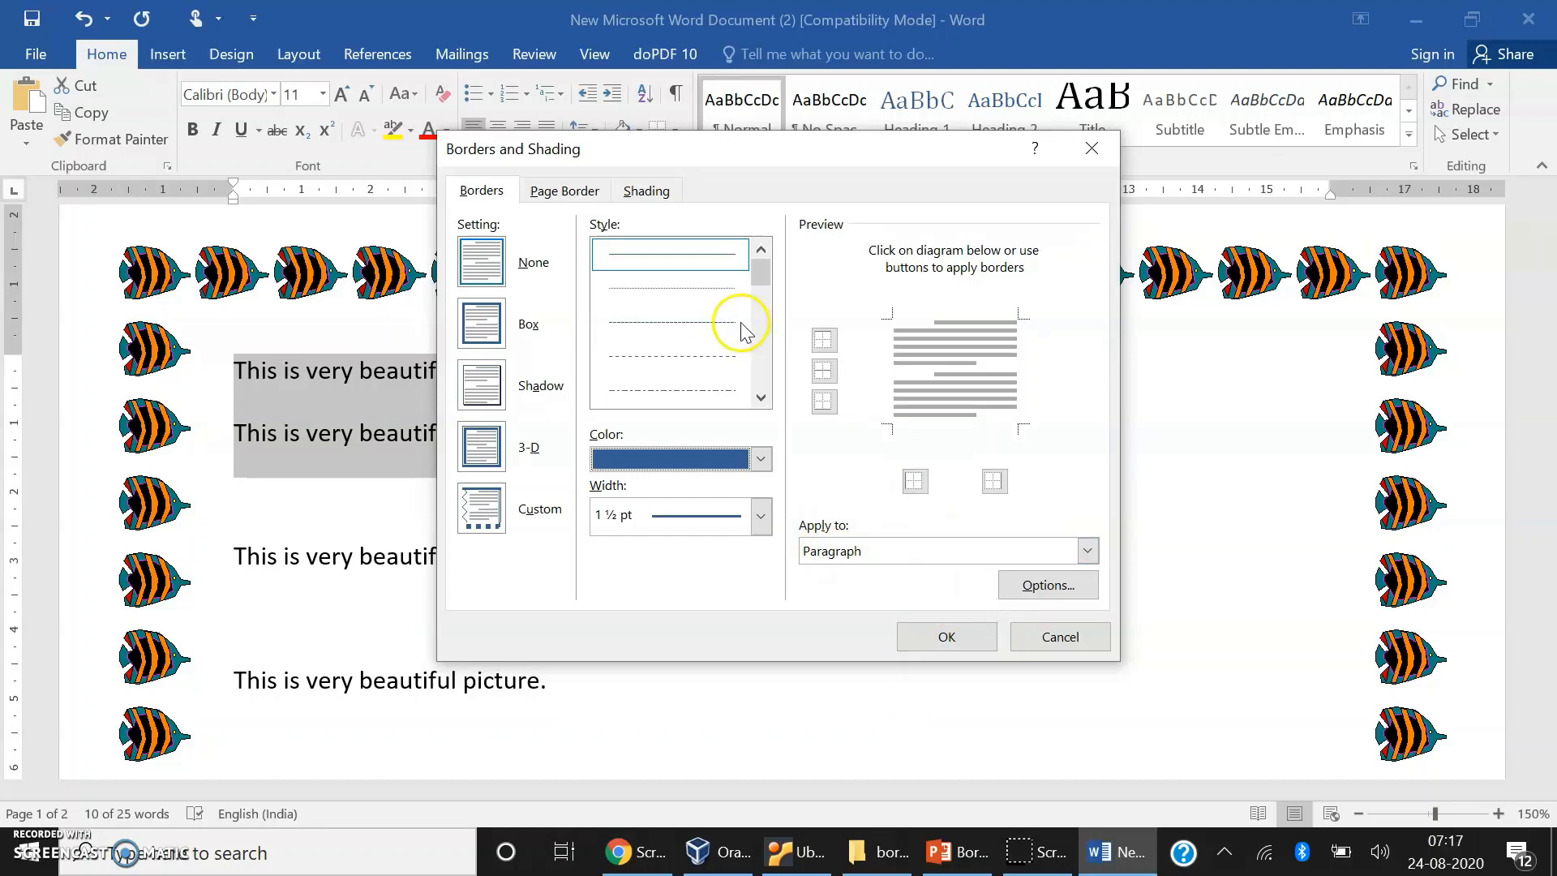
{"action": "left_click", "coordinate": [487, 389]}
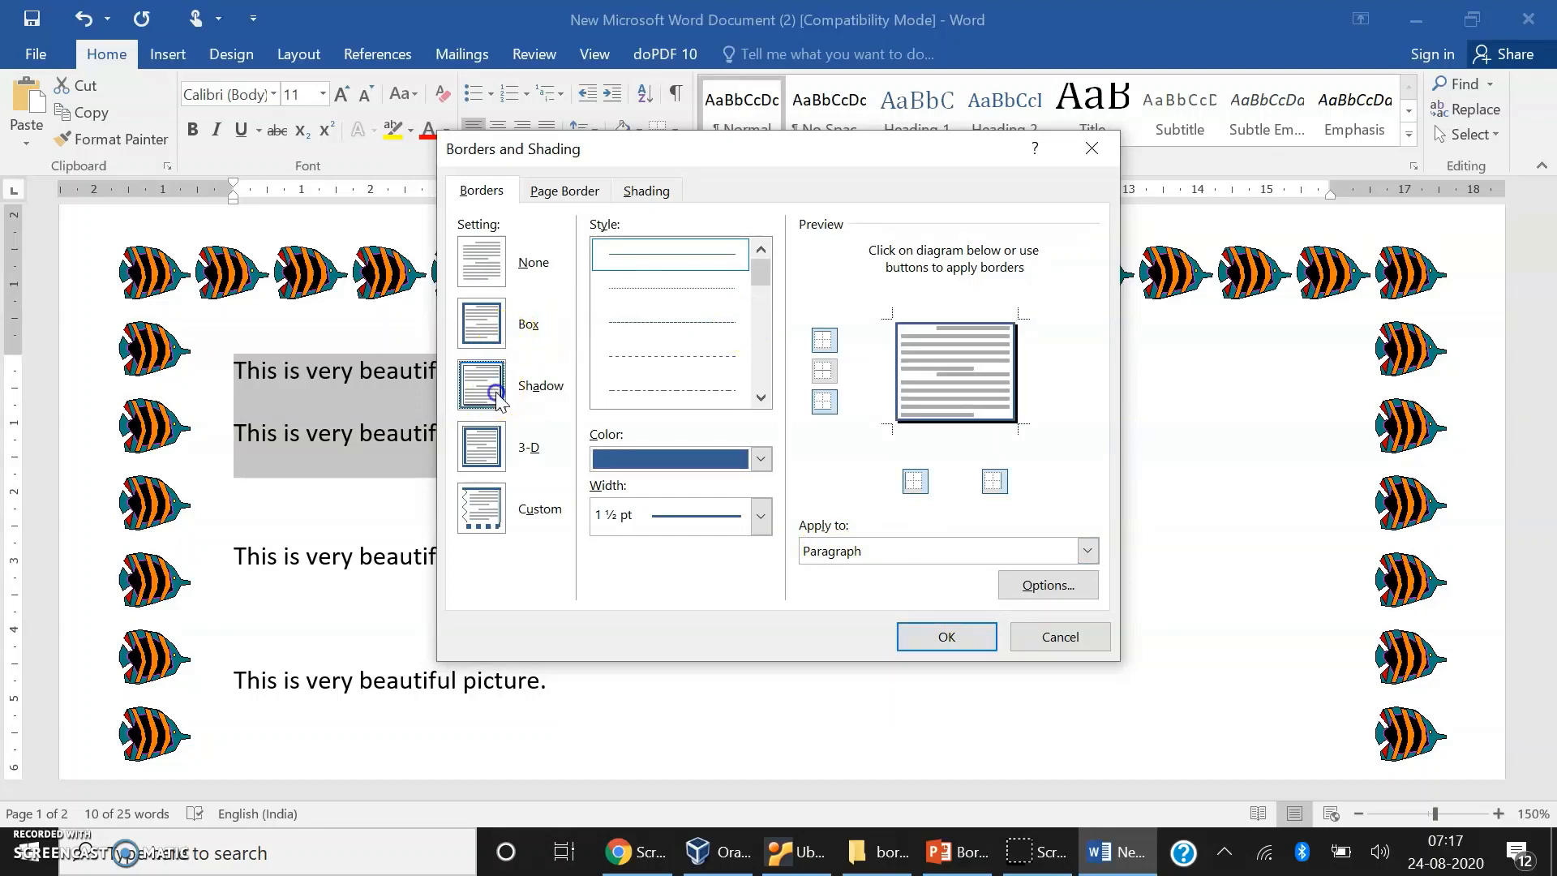
{"action": "left_click", "coordinate": [497, 337]}
{"action": "left_click", "coordinate": [966, 645]}
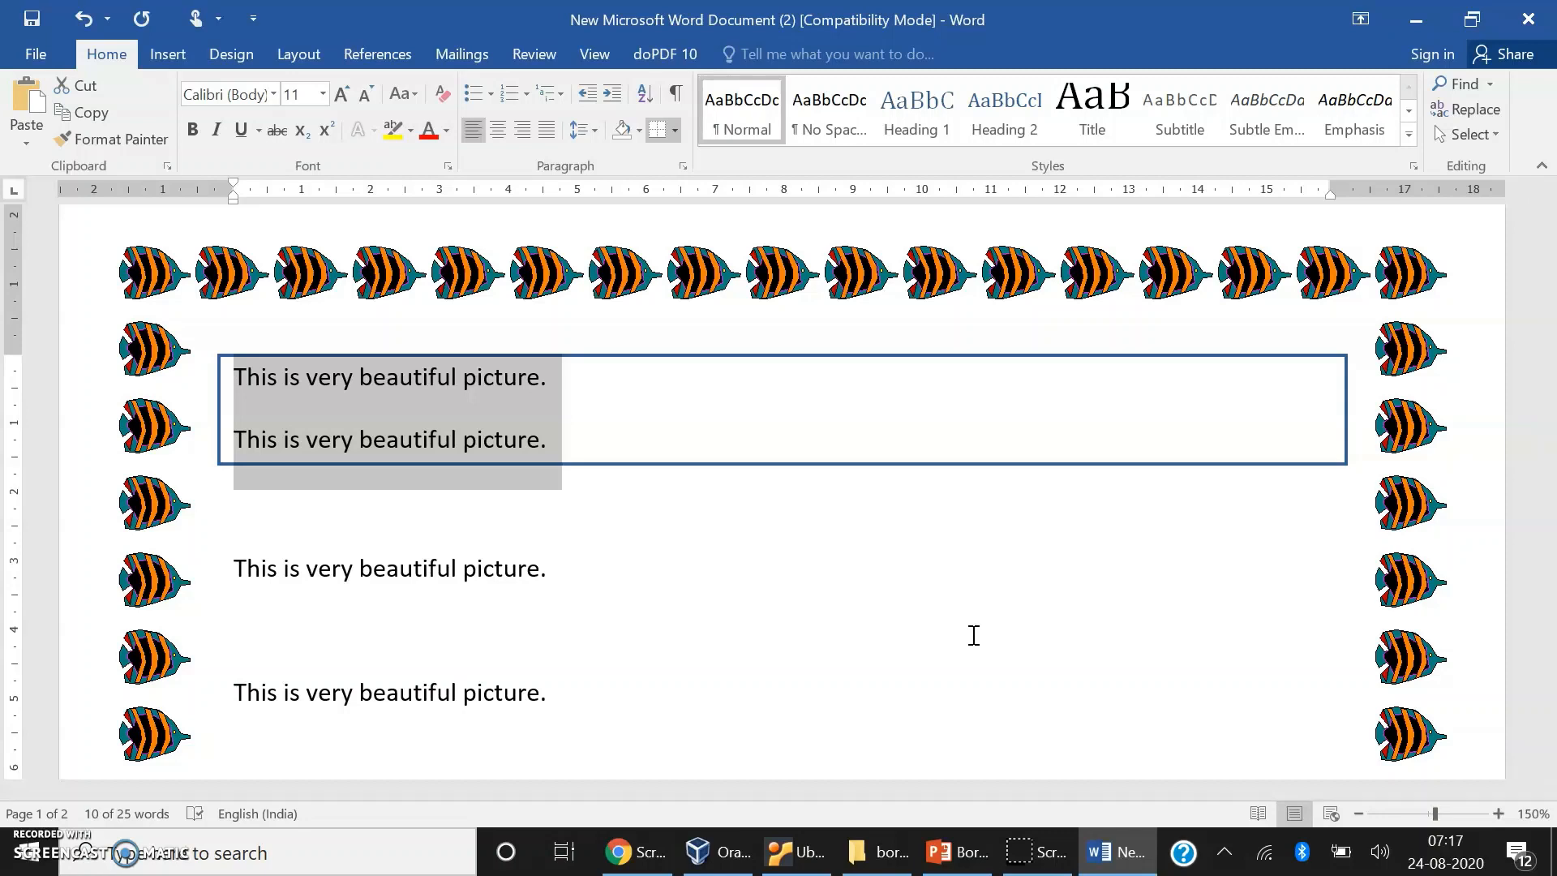
{"action": "left_click", "coordinate": [630, 518]}
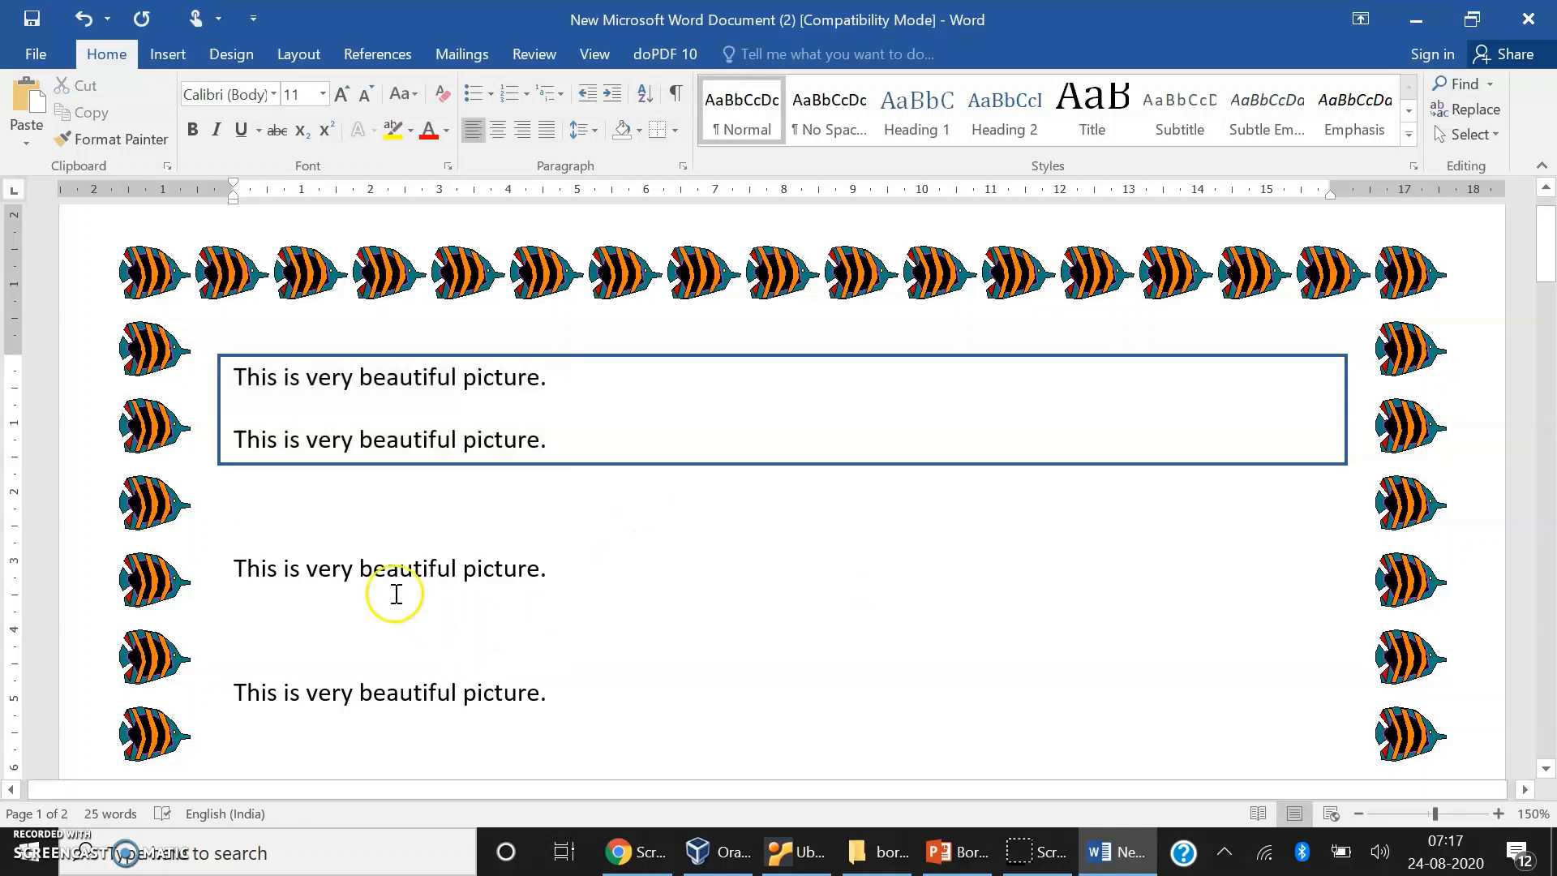
Step: Choose a light orange shading fill for the text of the third sentence
{"action": "left_click_drag", "start_coordinate": [236, 573], "coordinate": [524, 581]}
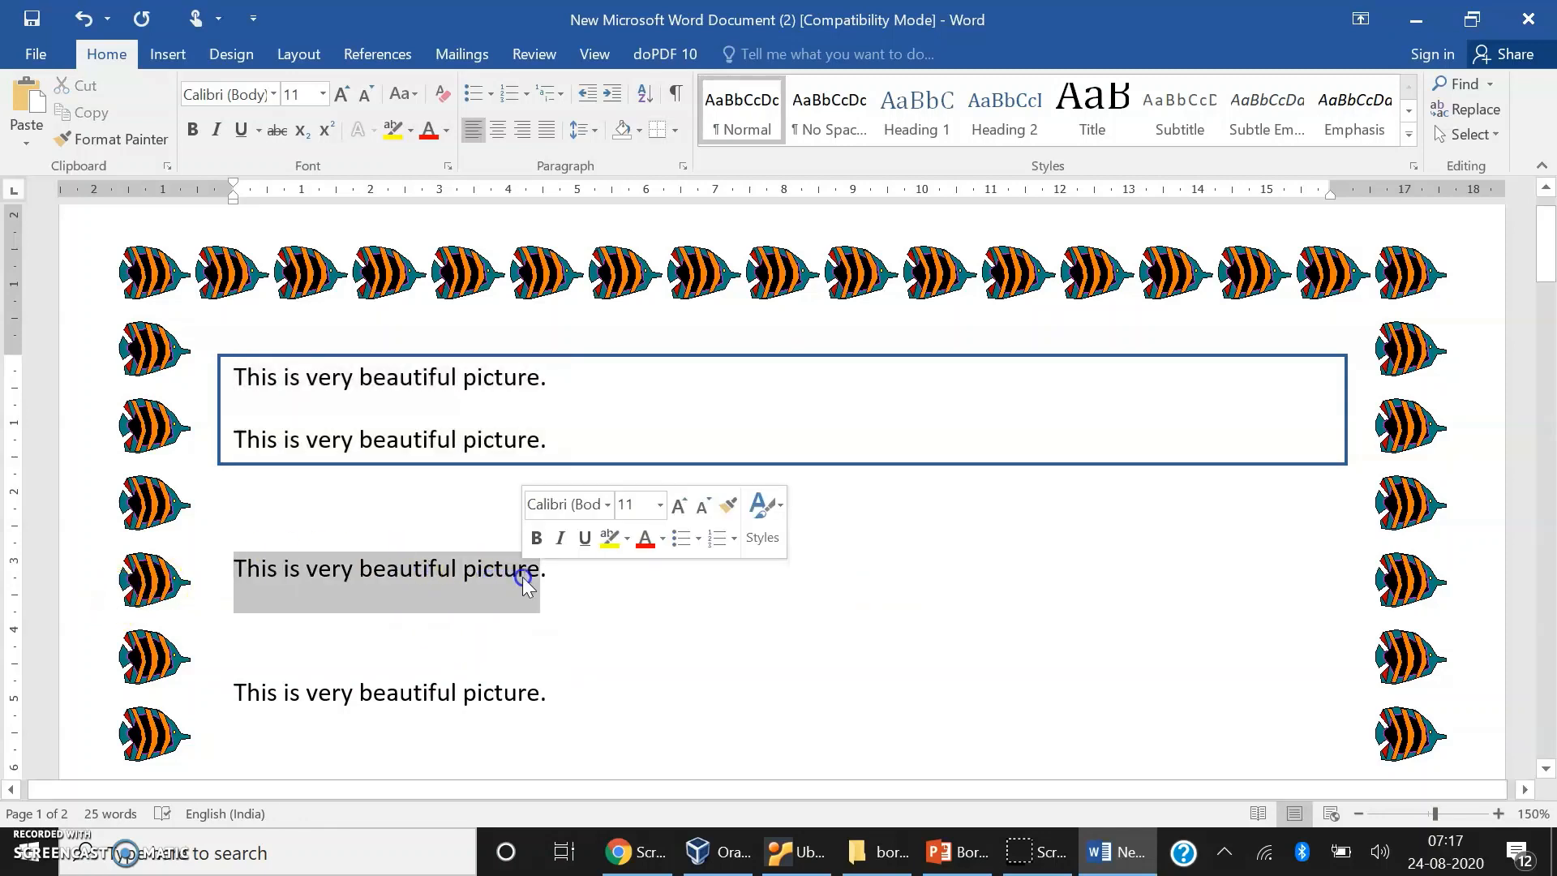
{"action": "left_click", "coordinate": [674, 134]}
{"action": "left_click", "coordinate": [688, 565]}
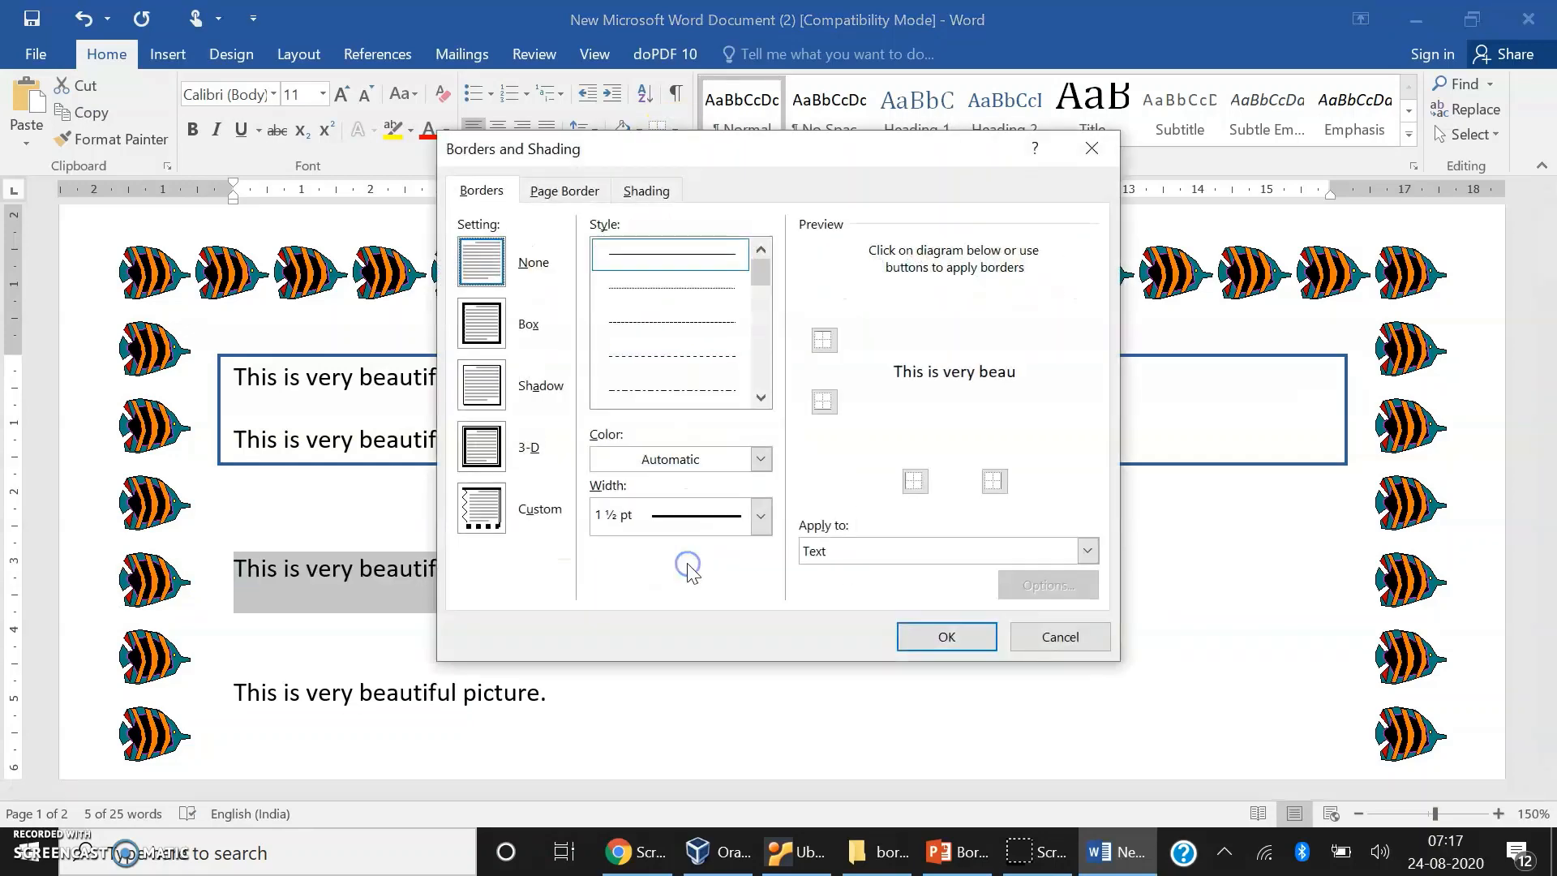
{"action": "left_click", "coordinate": [649, 195]}
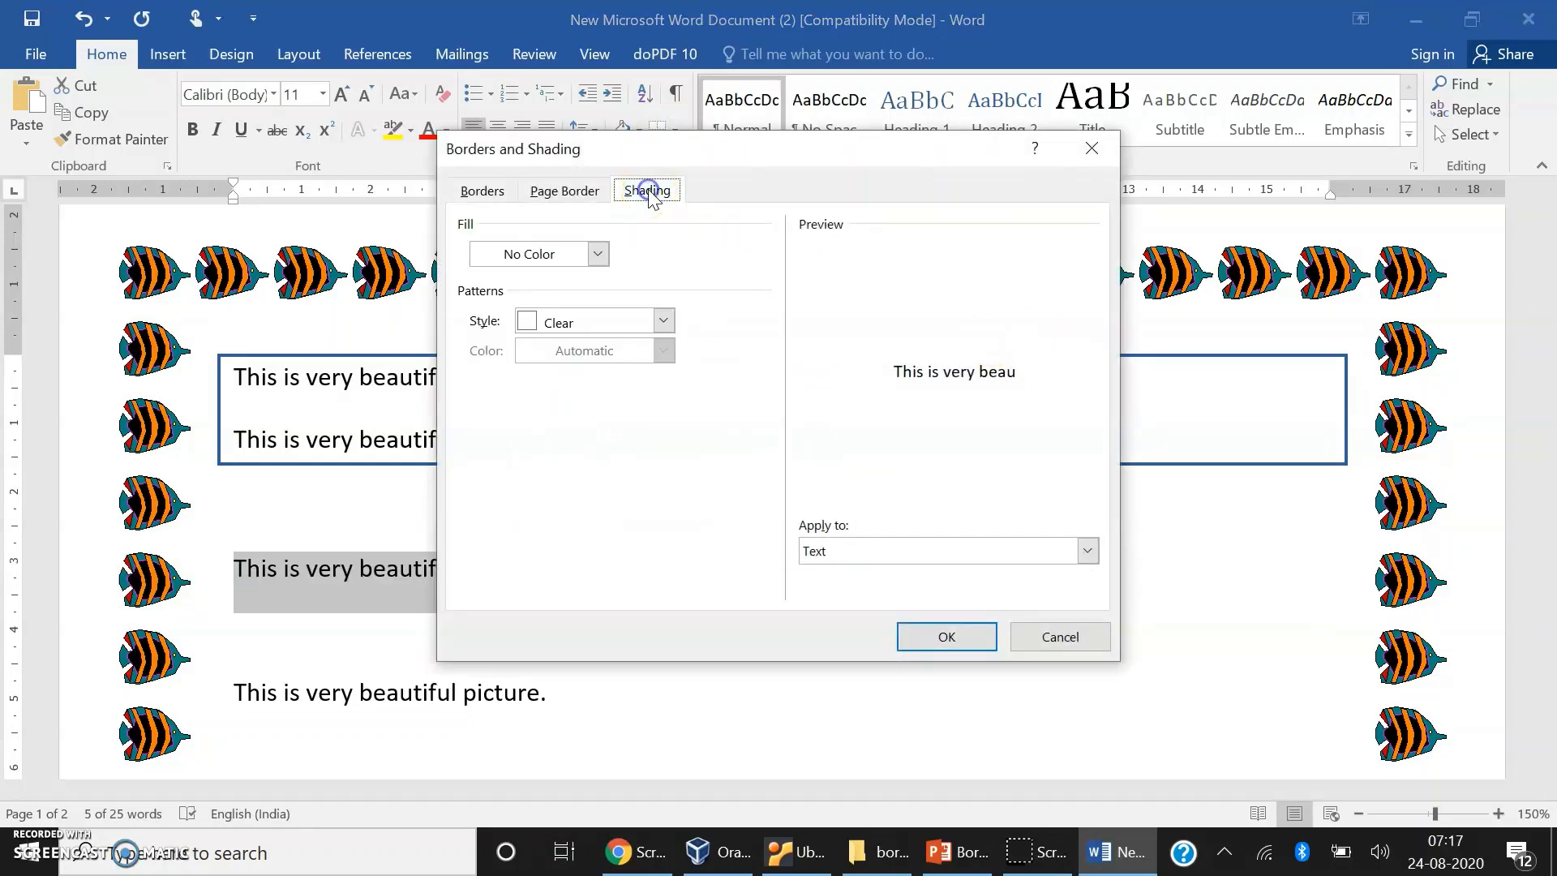
{"action": "left_click", "coordinate": [598, 254]}
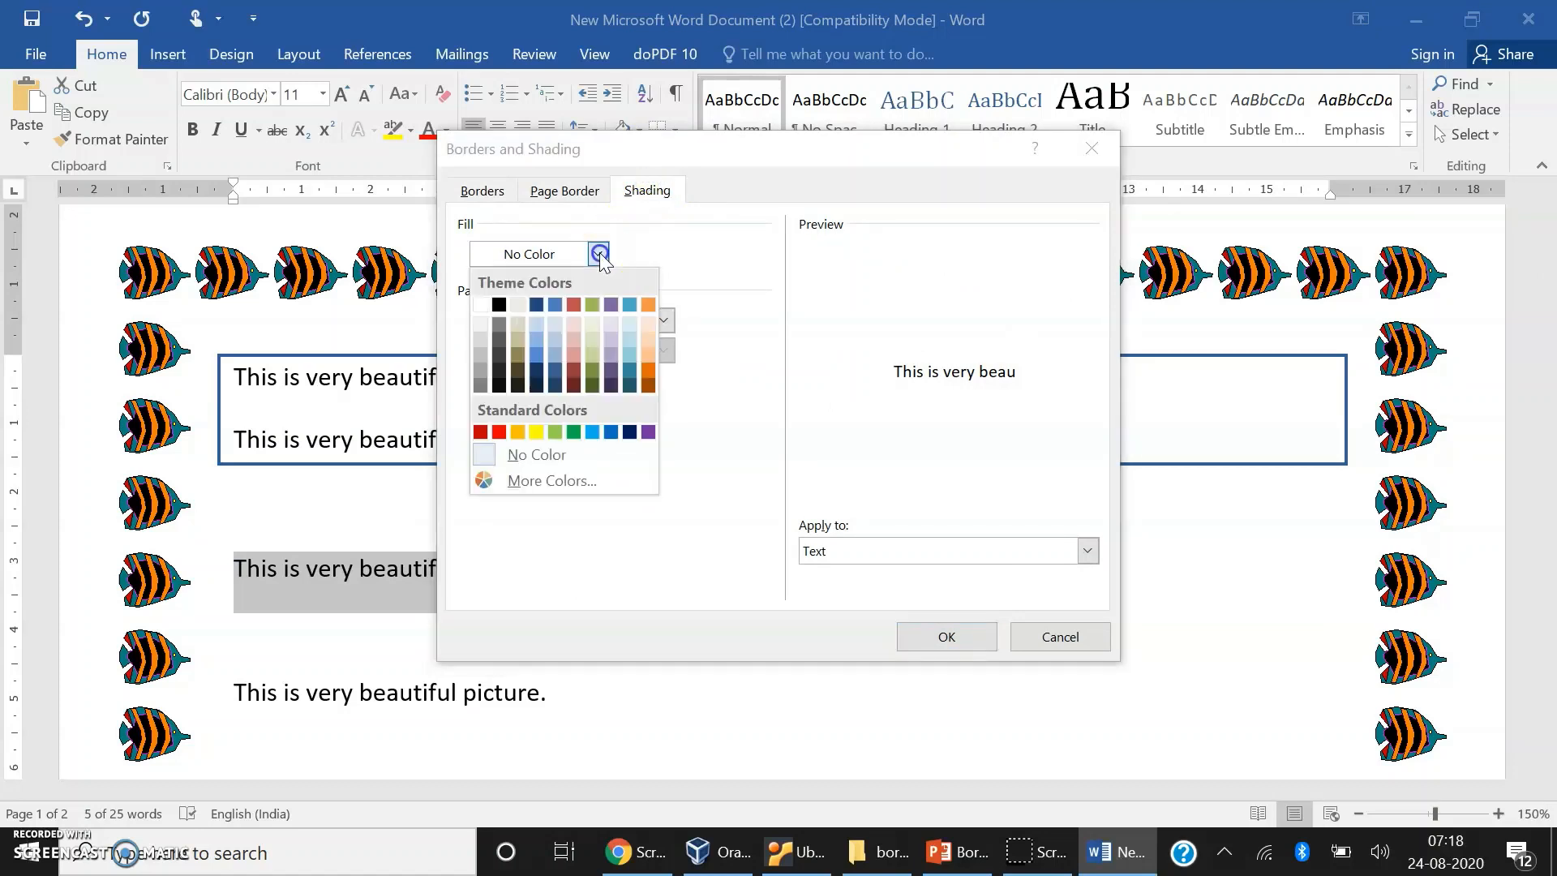
{"action": "left_click", "coordinate": [648, 355]}
Step: Add the 5% pattern style to the shading and apply it to the selected text
{"action": "left_click", "coordinate": [661, 332]}
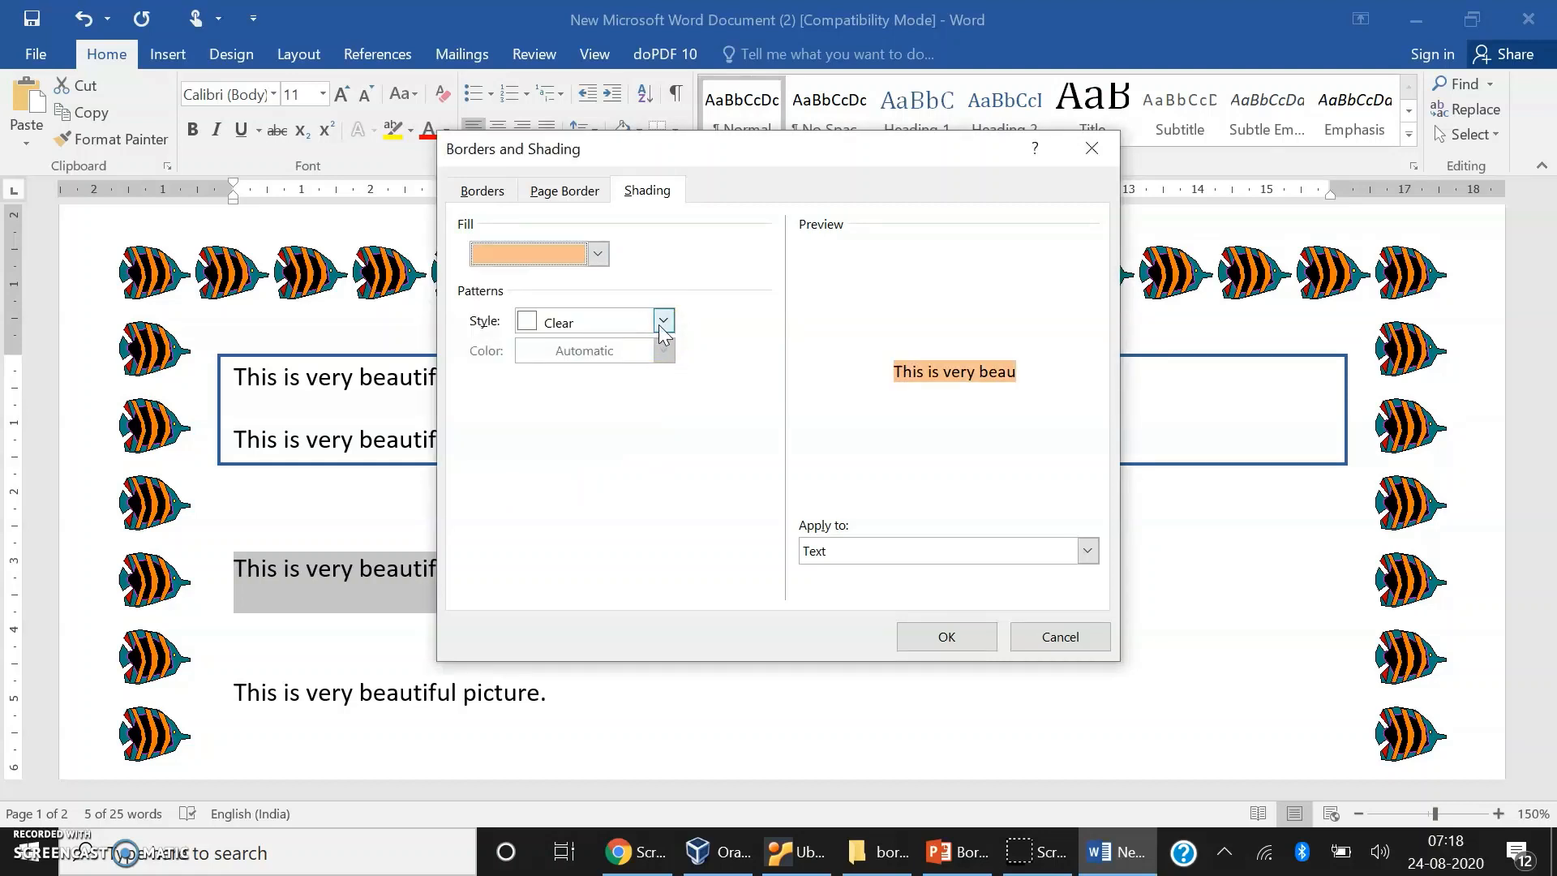
{"action": "left_click", "coordinate": [662, 332]}
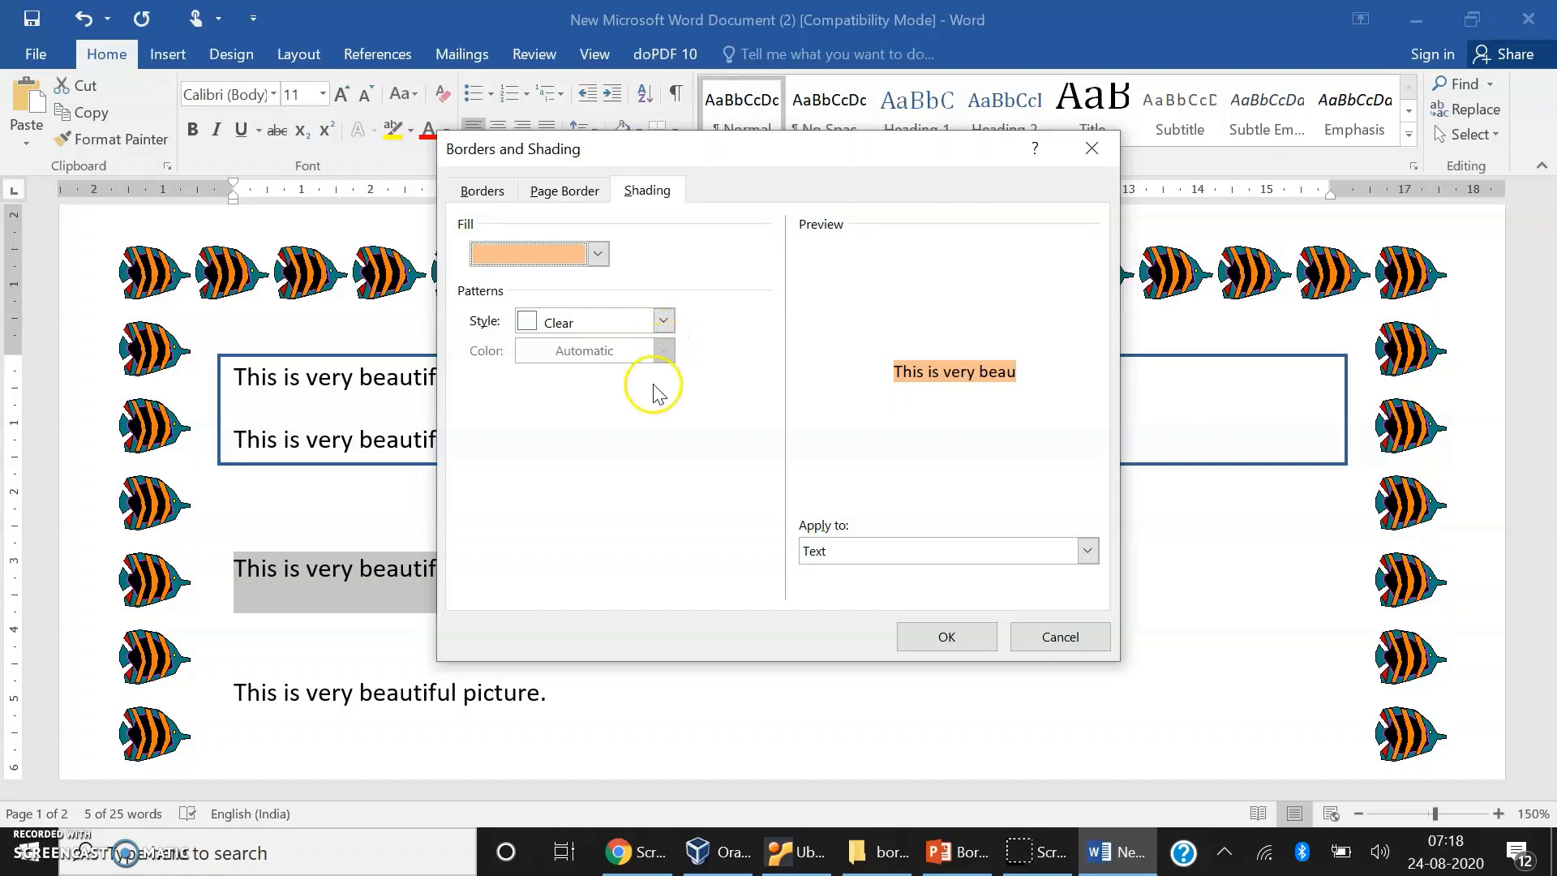
{"action": "left_click", "coordinate": [663, 322]}
{"action": "left_click", "coordinate": [594, 389]}
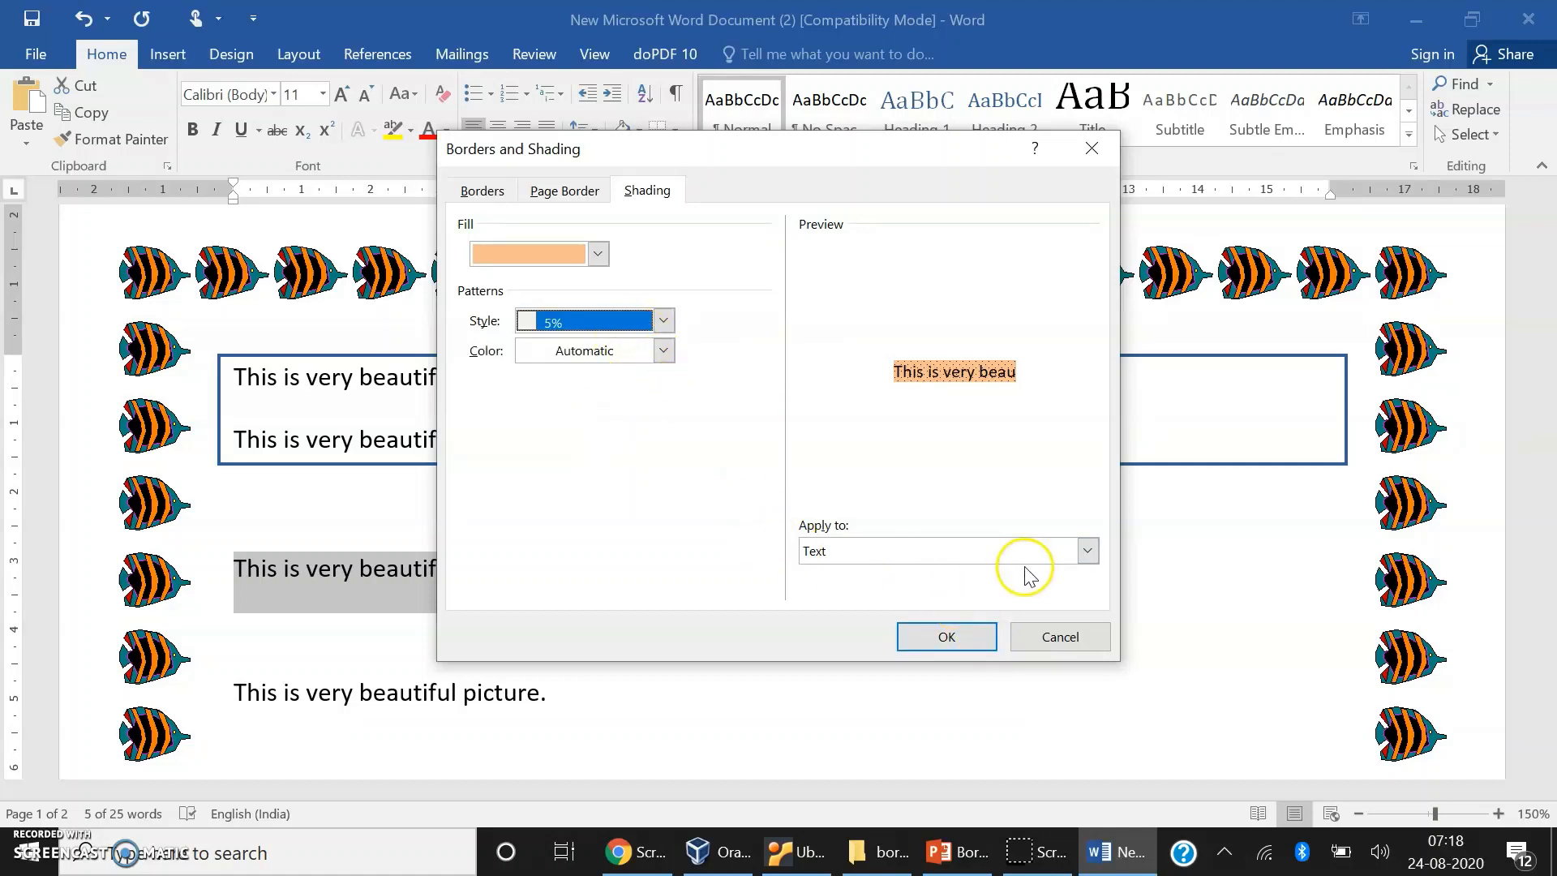
{"action": "left_click", "coordinate": [945, 636]}
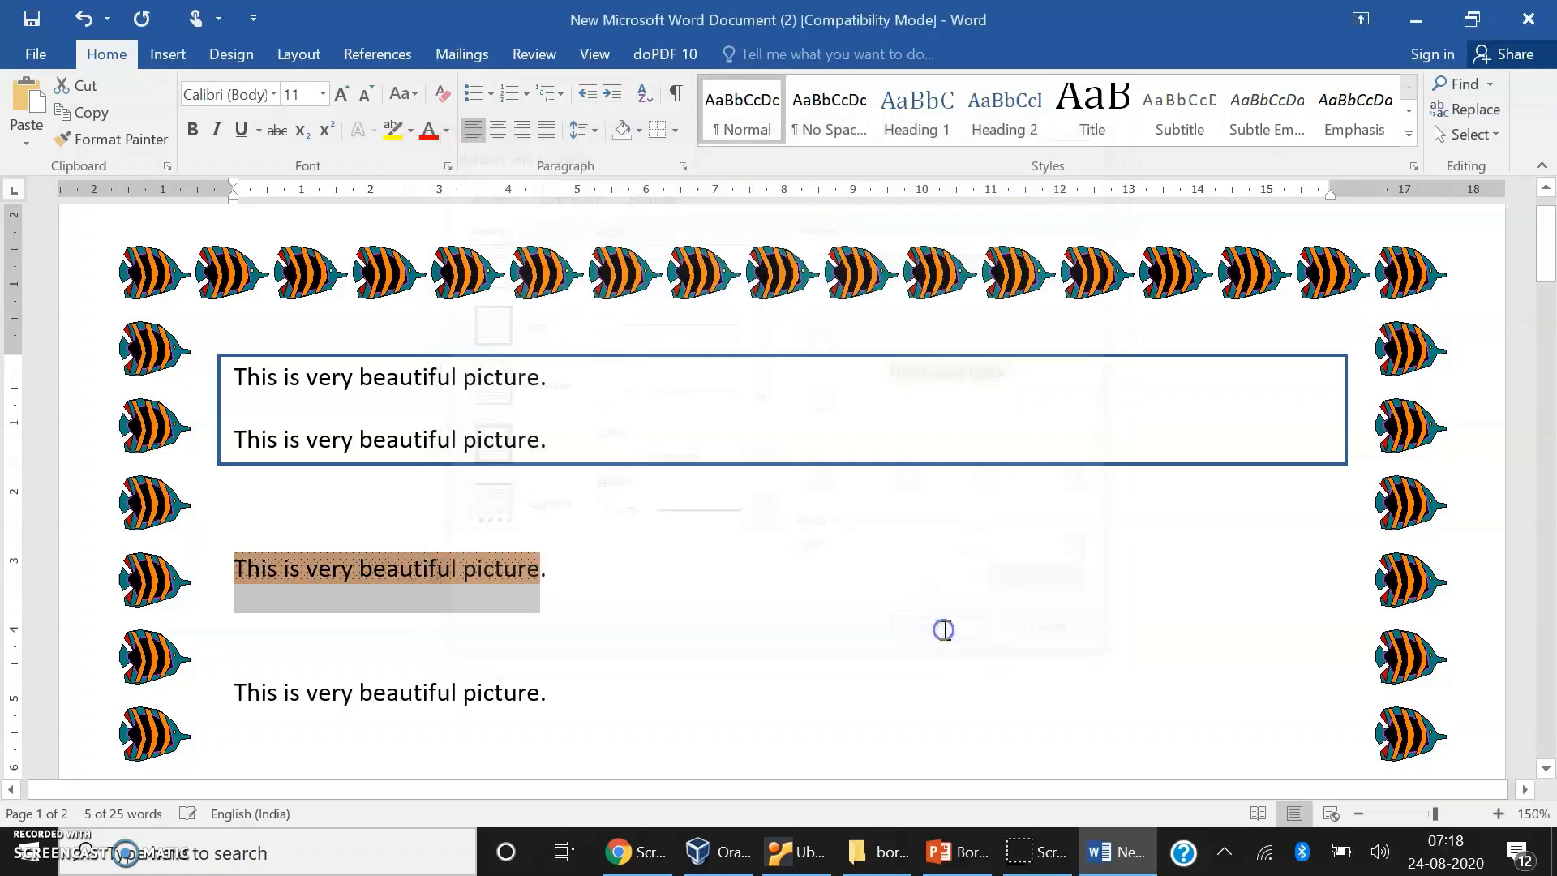
{"action": "left_click", "coordinate": [531, 630]}
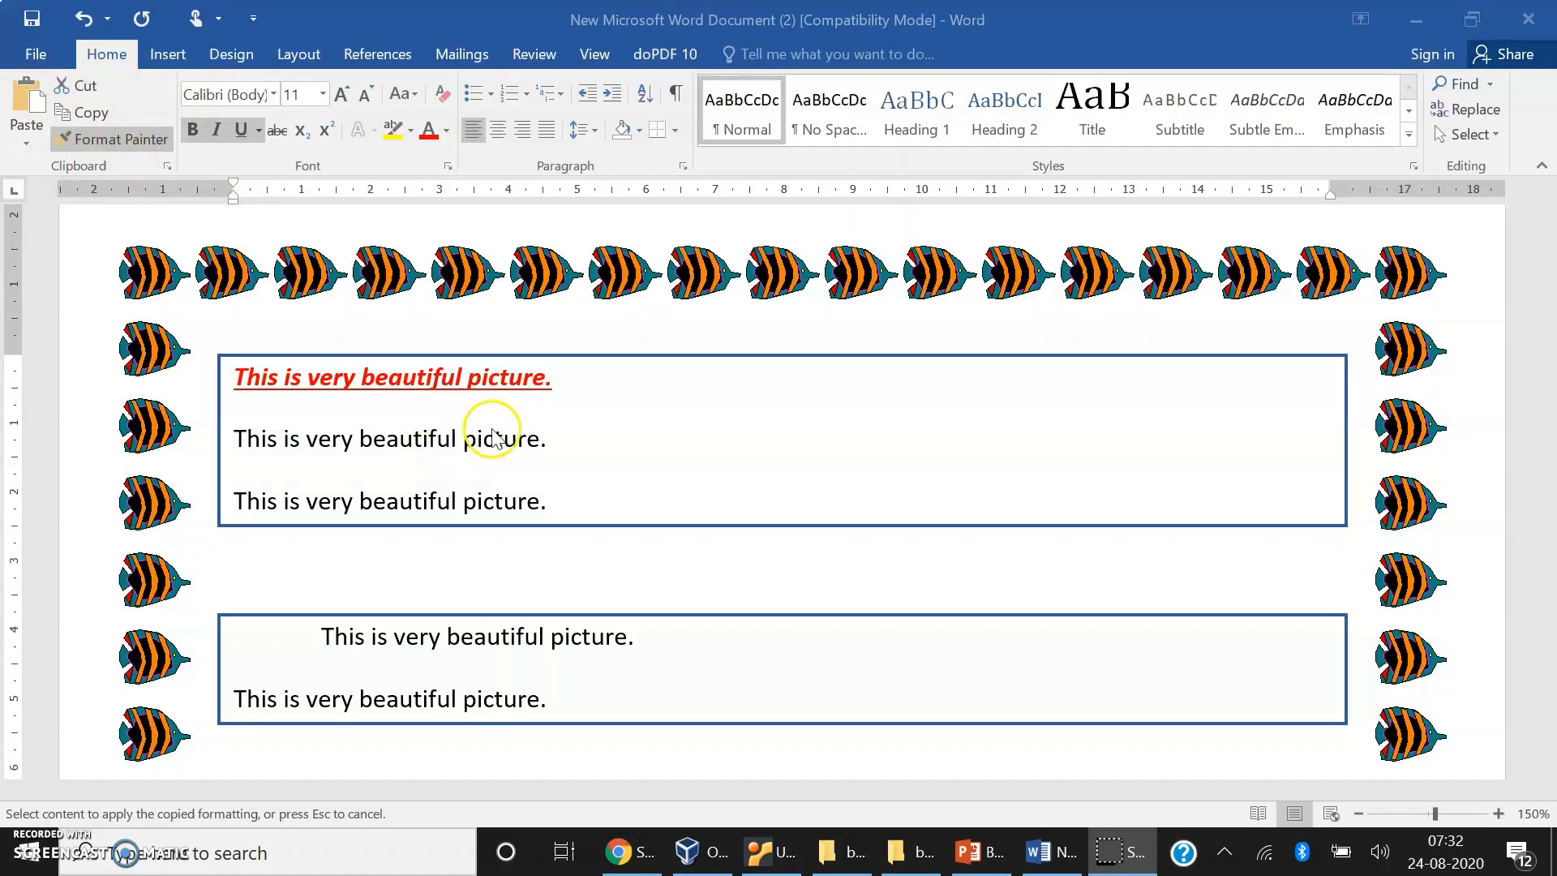
Step: Copy the first sentence's red bold italic underlined formatting onto the word "beautiful" in the third sentence with Format Painter
{"action": "triple_click", "coordinate": [521, 418]}
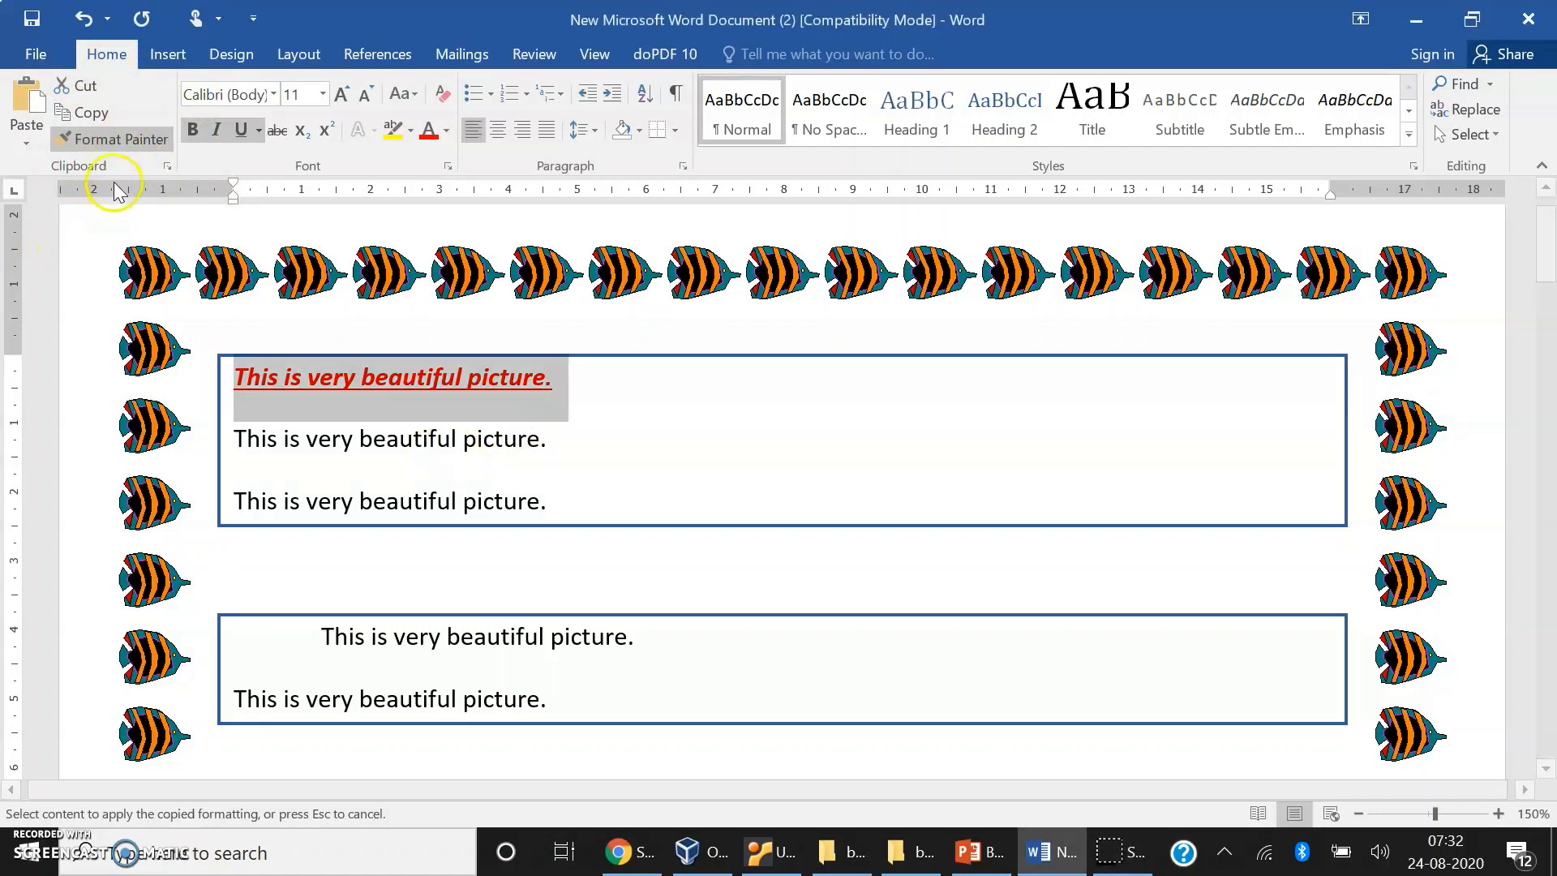
{"action": "left_click", "coordinate": [391, 504]}
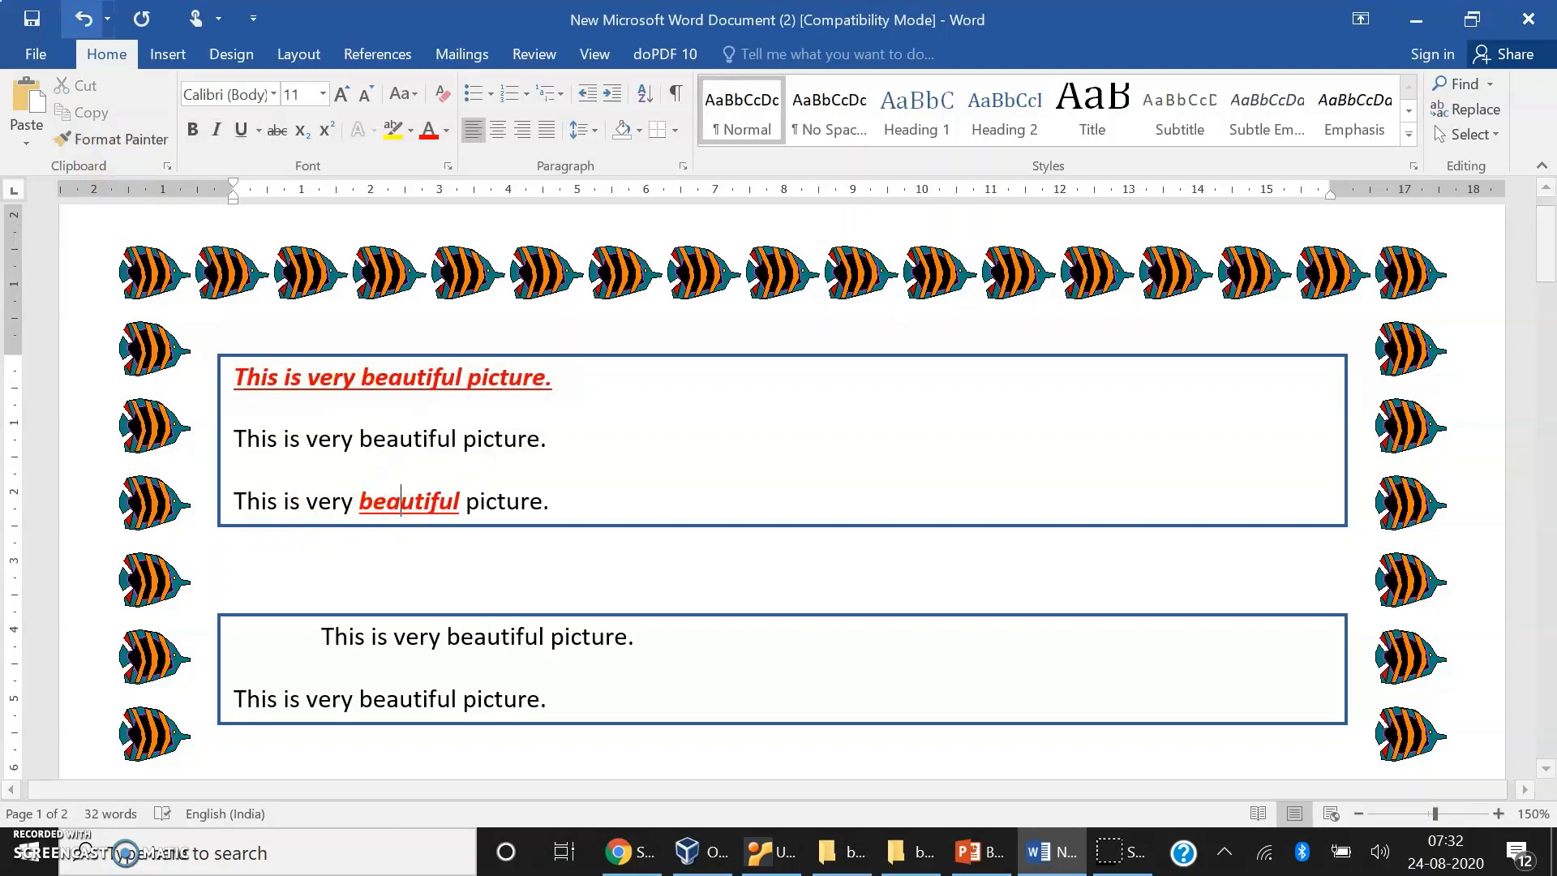
{"action": "left_click", "coordinate": [101, 146]}
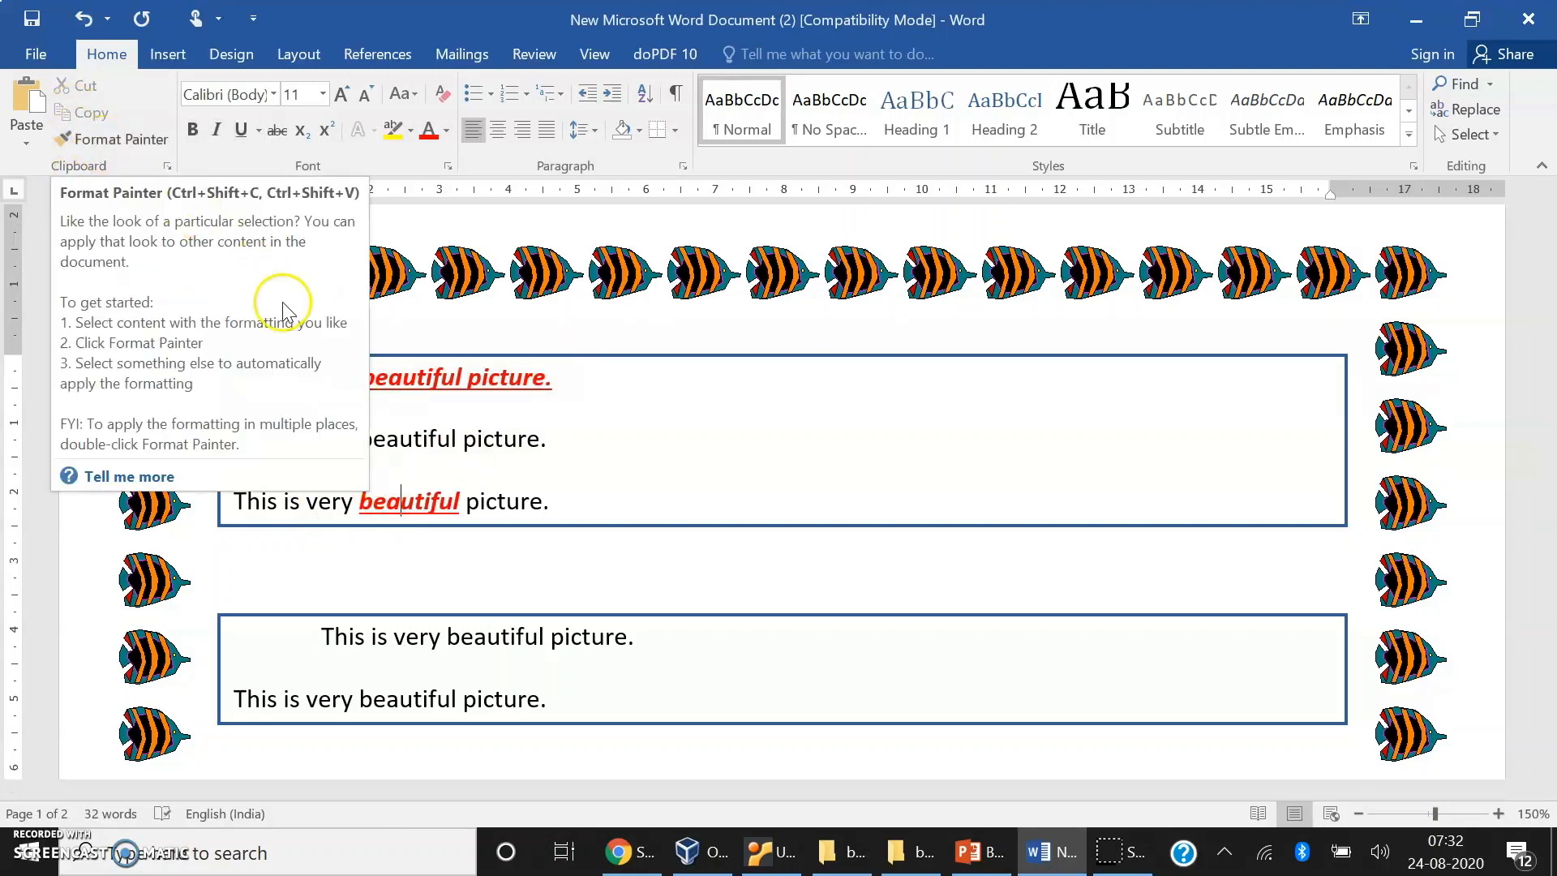
{"action": "left_click", "coordinate": [343, 381]}
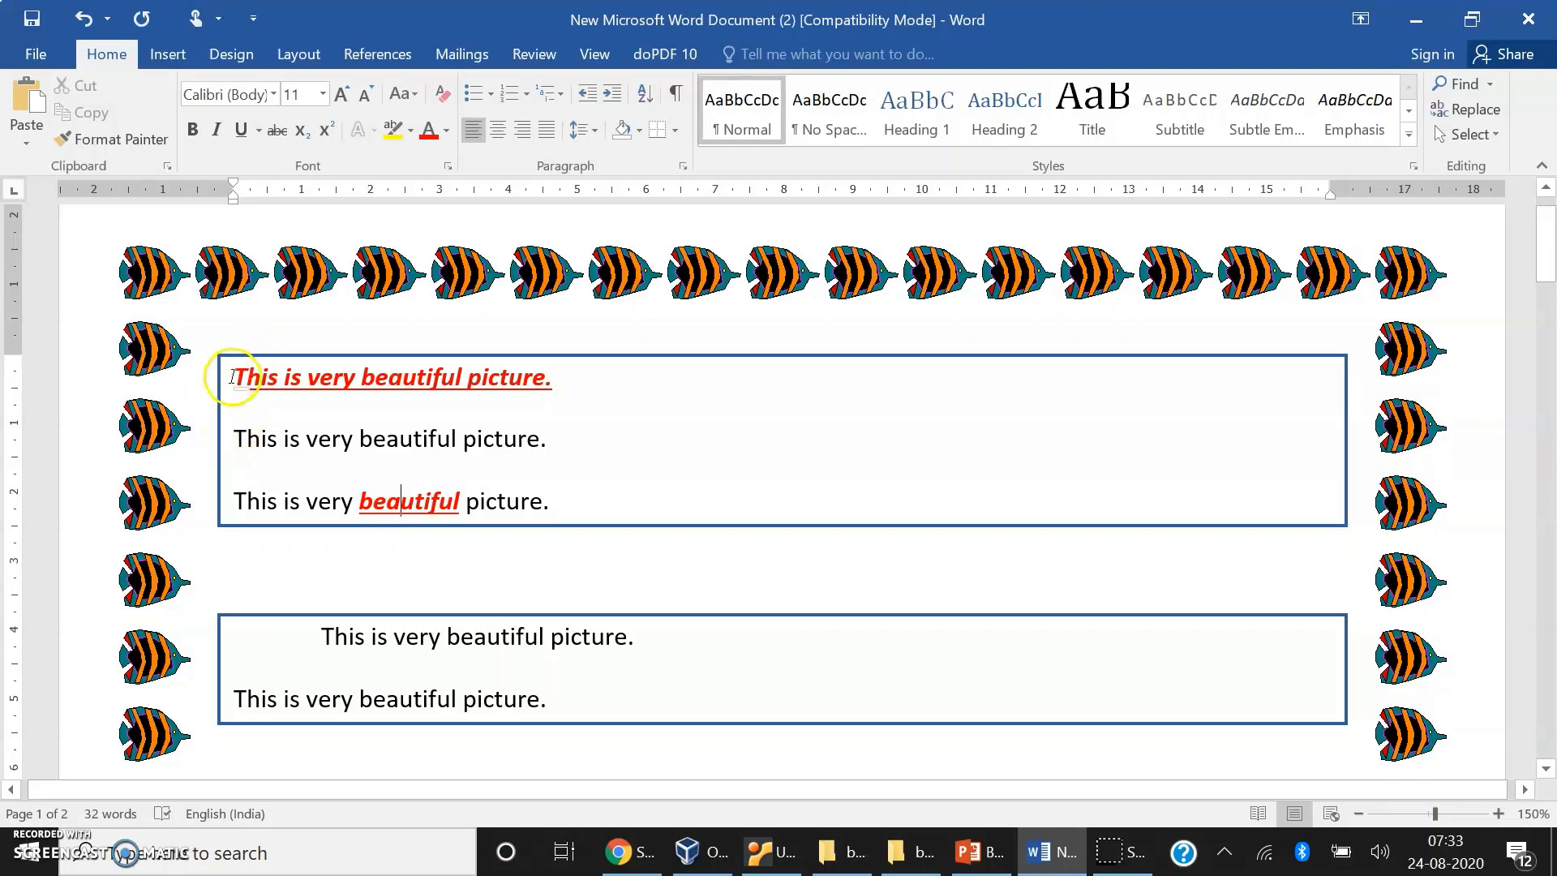
Step: Copy the first sentence's red bold italic underlined formatting onto the indented sentence in the second bordered box with Format Painter
{"action": "left_click_drag", "start_coordinate": [232, 375], "coordinate": [609, 414]}
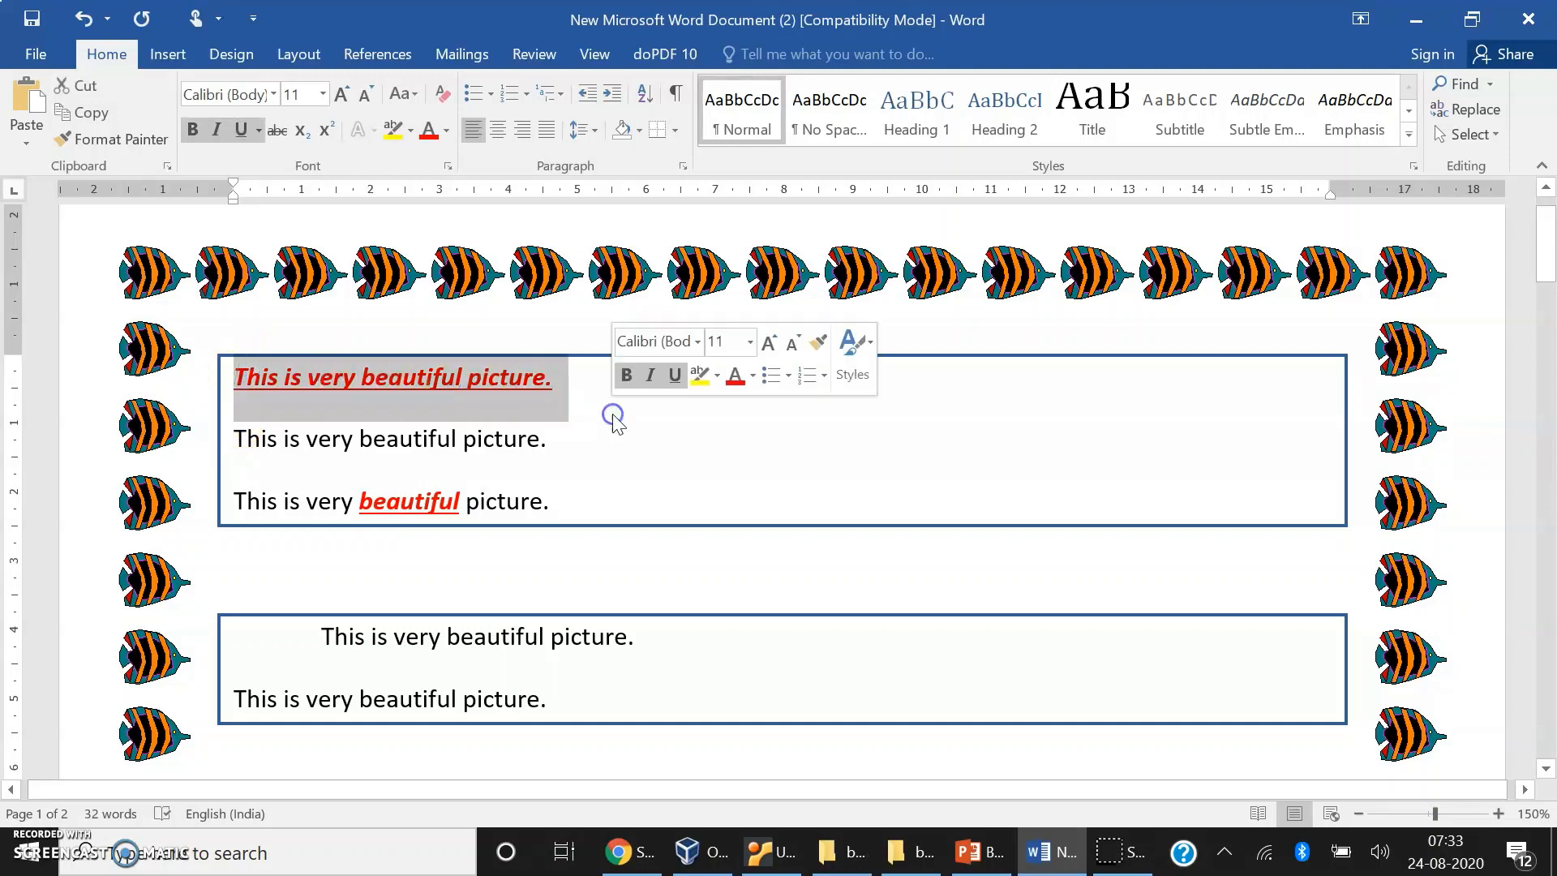
{"action": "left_click", "coordinate": [119, 143]}
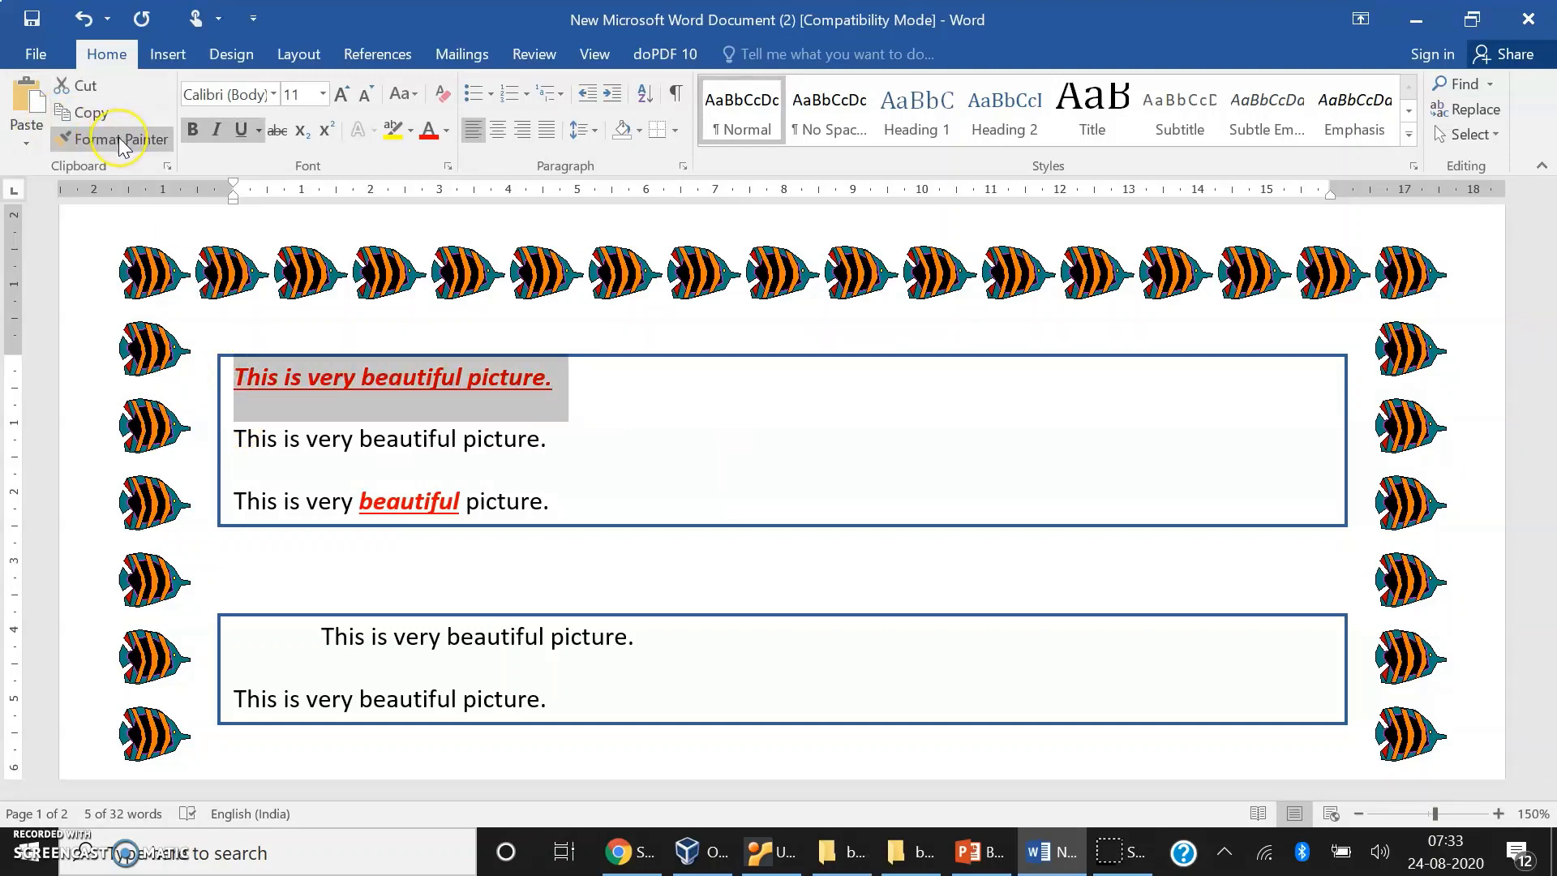
{"action": "left_click", "coordinate": [119, 141]}
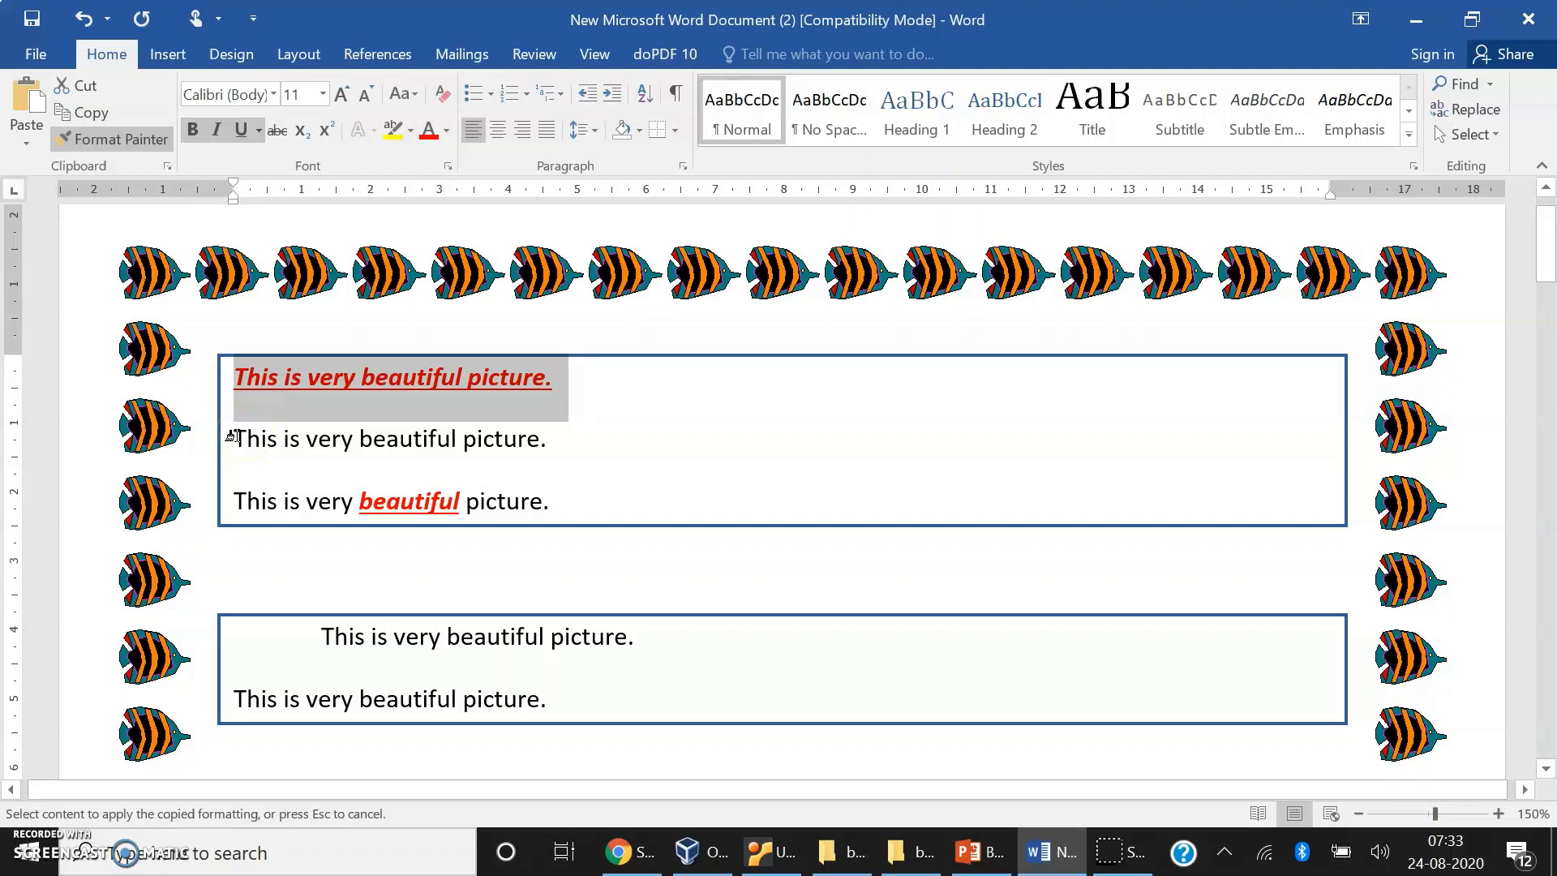
{"action": "left_click", "coordinate": [337, 635]}
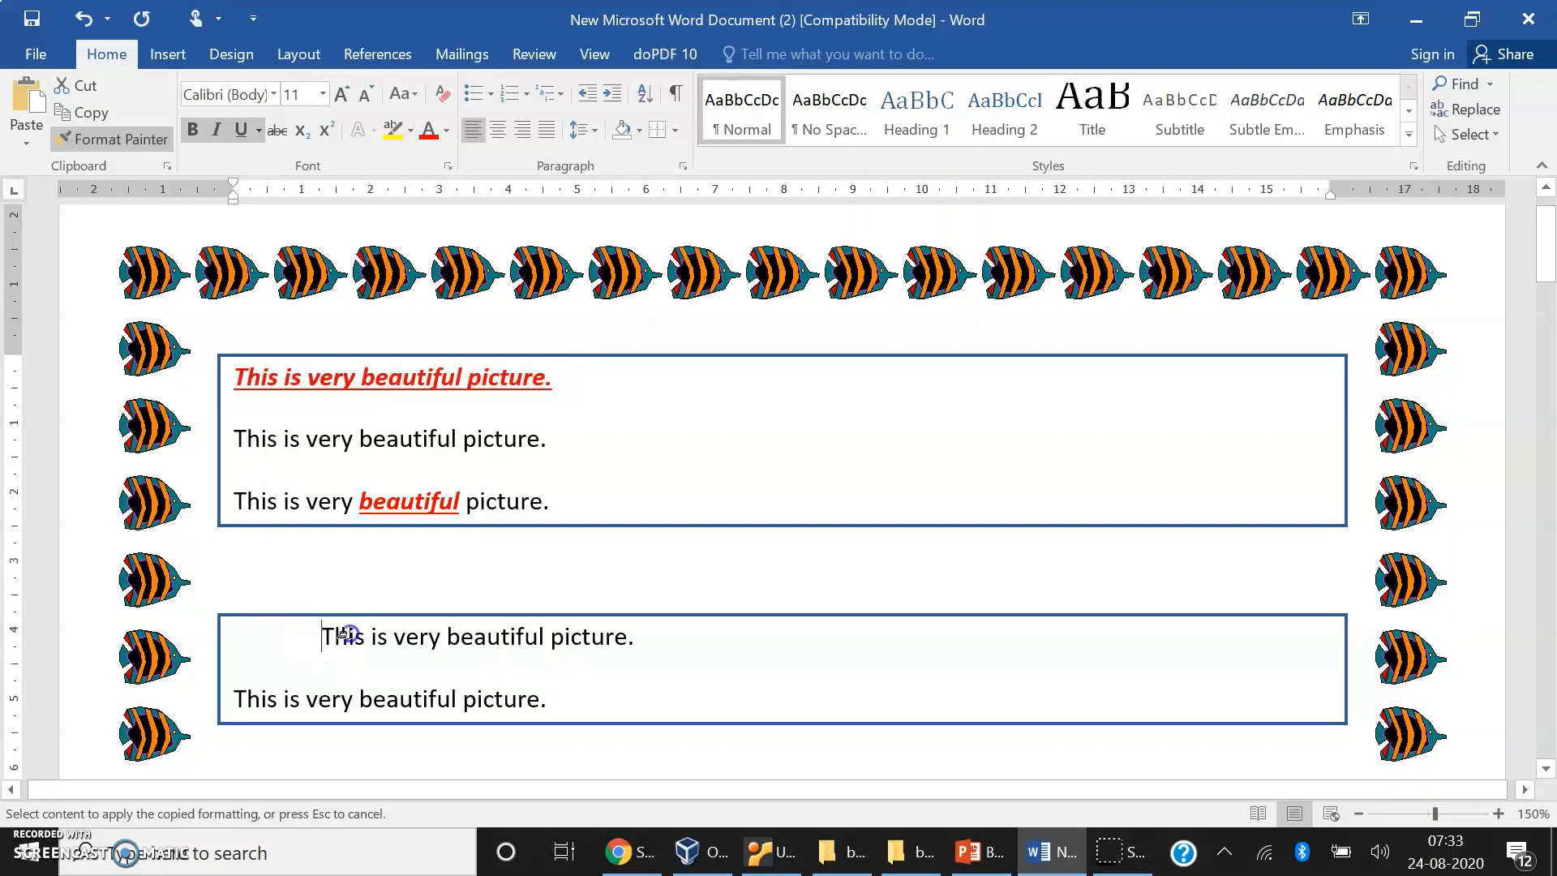
{"action": "left_click_drag", "start_coordinate": [342, 635], "coordinate": [637, 651]}
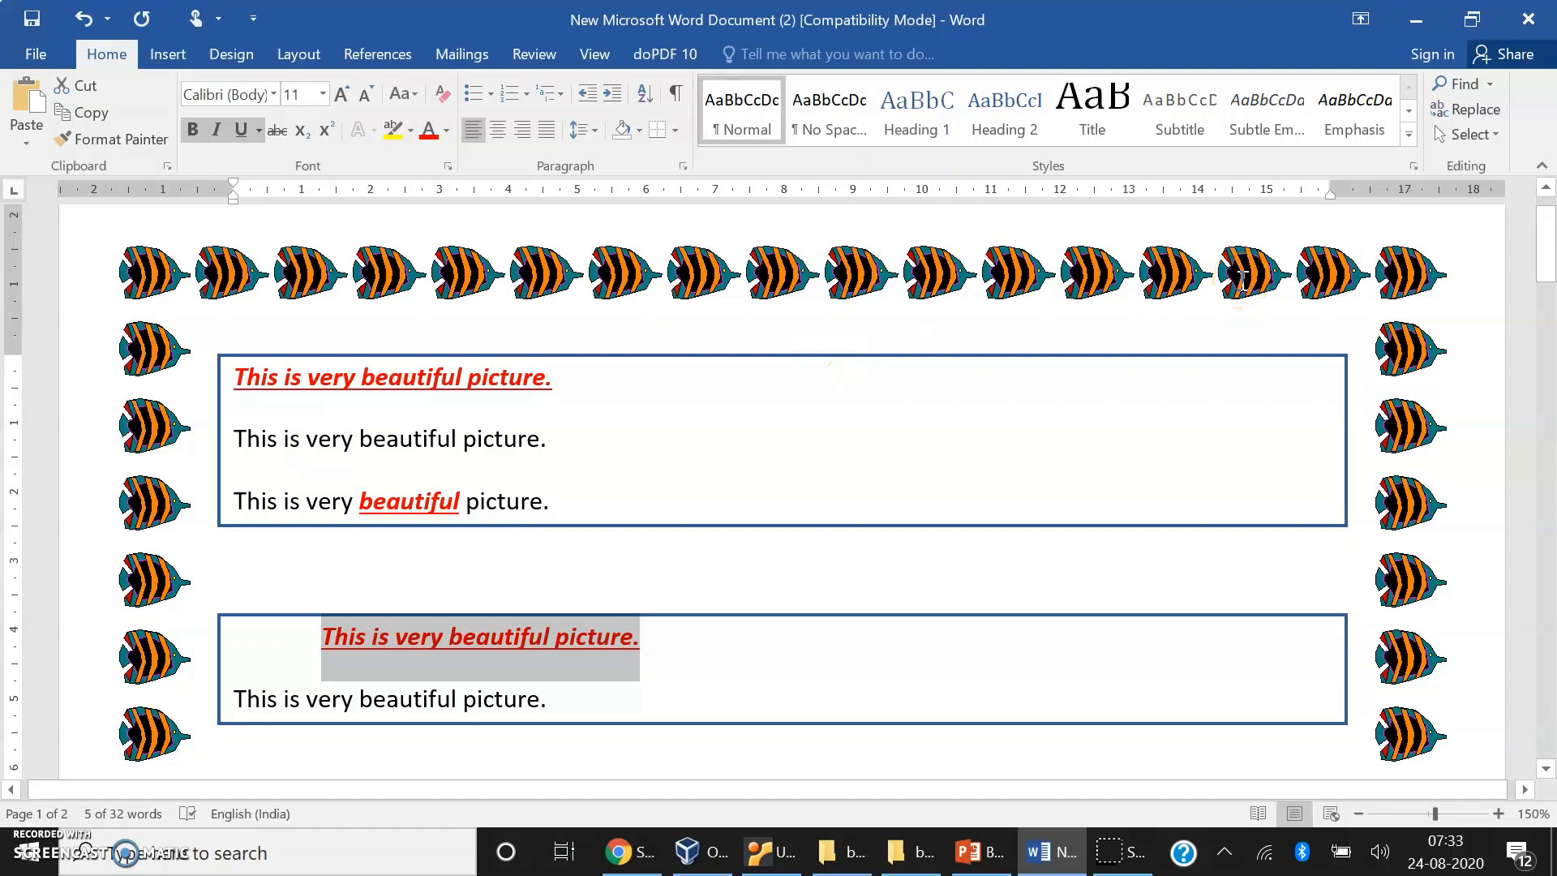
Step: Search the document for "picture.", review the highlighted matches from the beginning of the document, and close the search
{"action": "left_click", "coordinate": [1457, 84]}
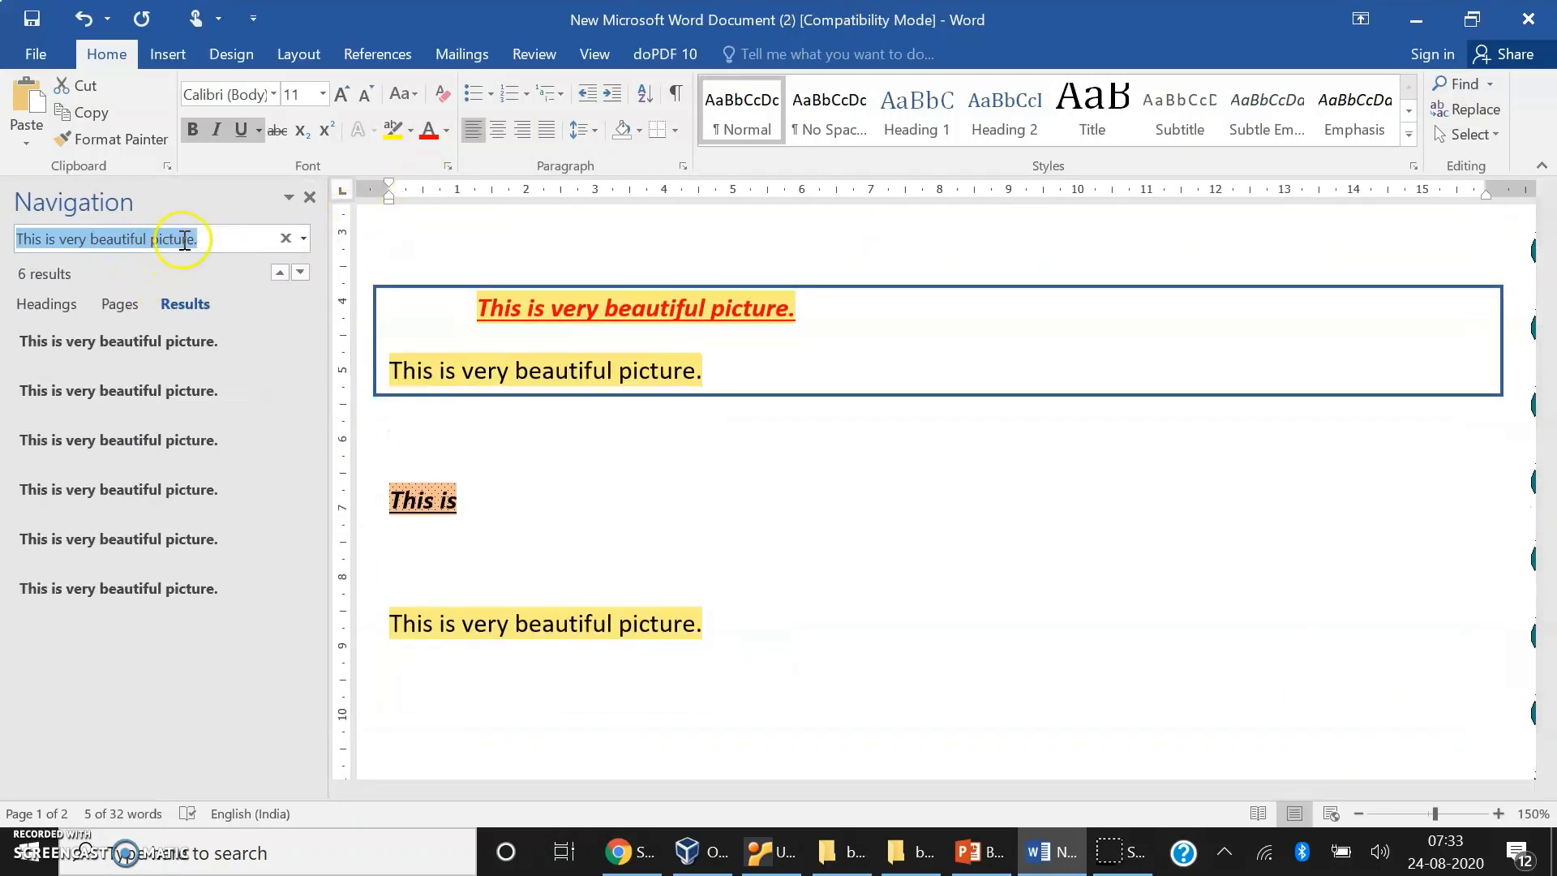
{"action": "left_click", "coordinate": [152, 240]}
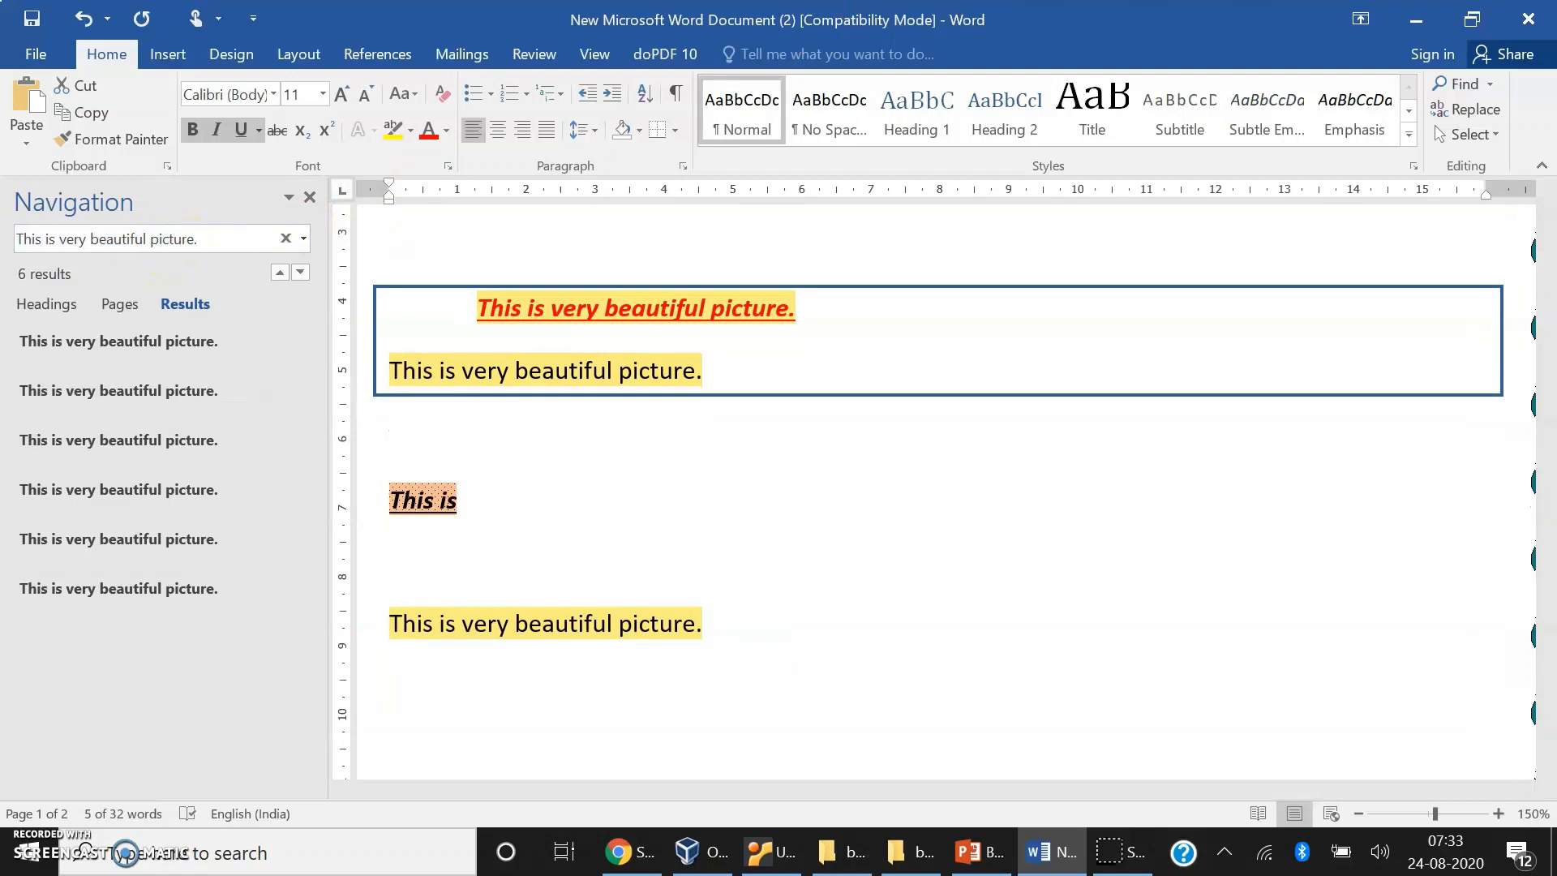
{"action": "key", "text": "BackSpace"}
{"action": "key", "text": "BackSpace"}
{"action": "key", "text": "BackSpace"}
{"action": "key", "text": "BackSpace"}
{"action": "key", "text": "BackSpace"}
{"action": "key", "text": "BackSpace"}
{"action": "key", "text": "BackSpace"}
{"action": "key", "text": "BackSpace"}
{"action": "key", "text": "BackSpace"}
{"action": "key", "text": "BackSpace"}
{"action": "key", "text": "BackSpace"}
{"action": "key", "text": "BackSpace"}
{"action": "key", "text": "BackSpace"}
{"action": "key", "text": "BackSpace"}
{"action": "key", "text": "BackSpace"}
{"action": "key", "text": "BackSpace"}
{"action": "key", "text": "BackSpace"}
{"action": "key", "text": "BackSpace"}
{"action": "key", "text": "BackSpace"}
{"action": "key", "text": "BackSpace"}
{"action": "key", "text": "BackSpace"}
{"action": "key", "text": "BackSpace"}
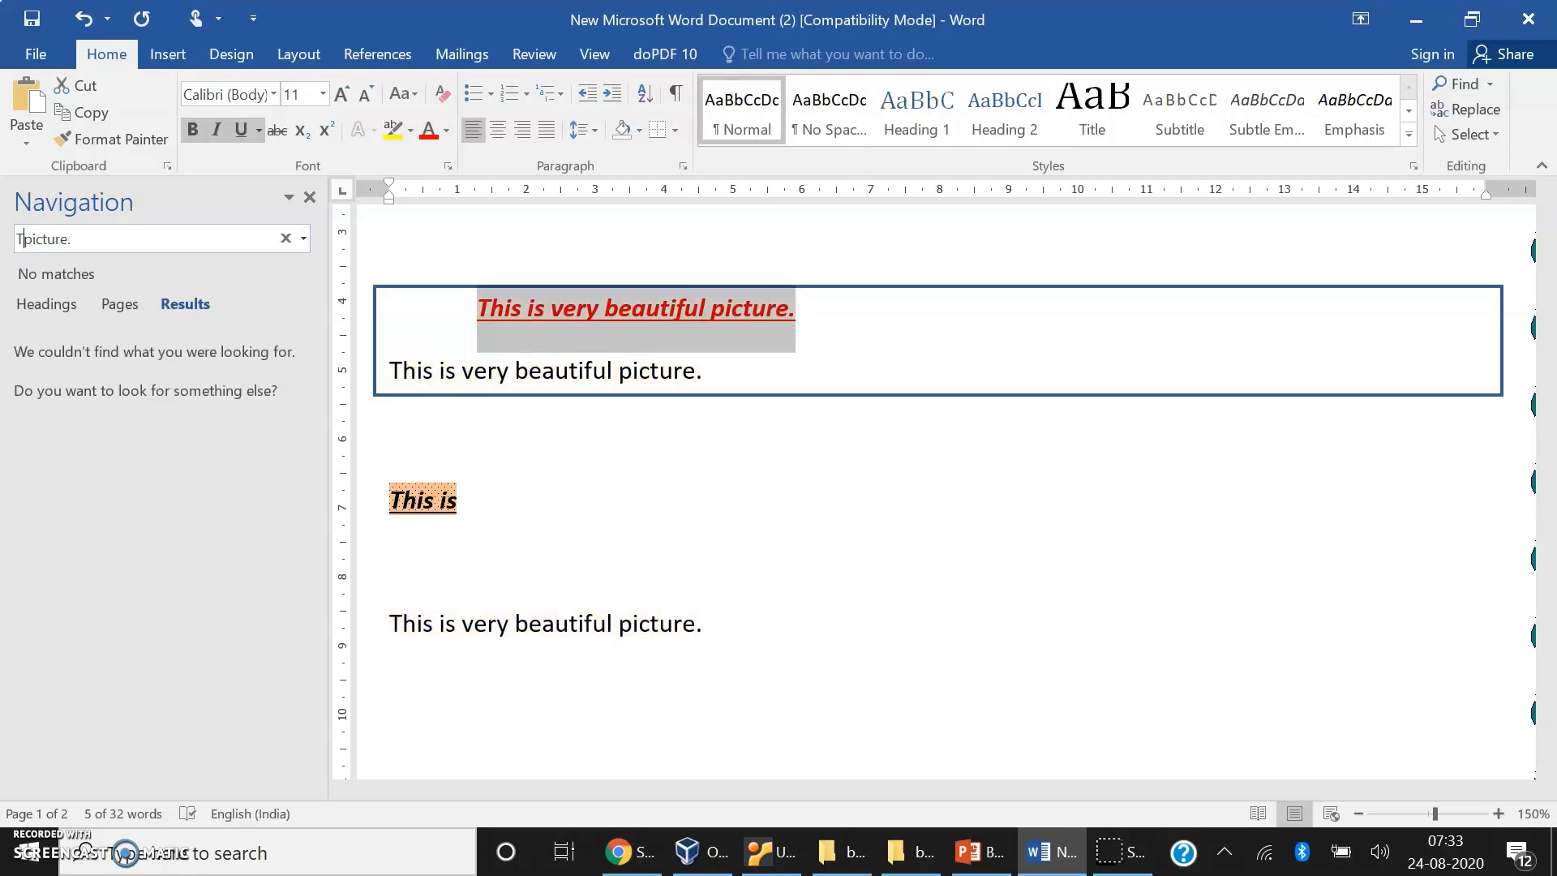
{"action": "key", "text": "BackSpace"}
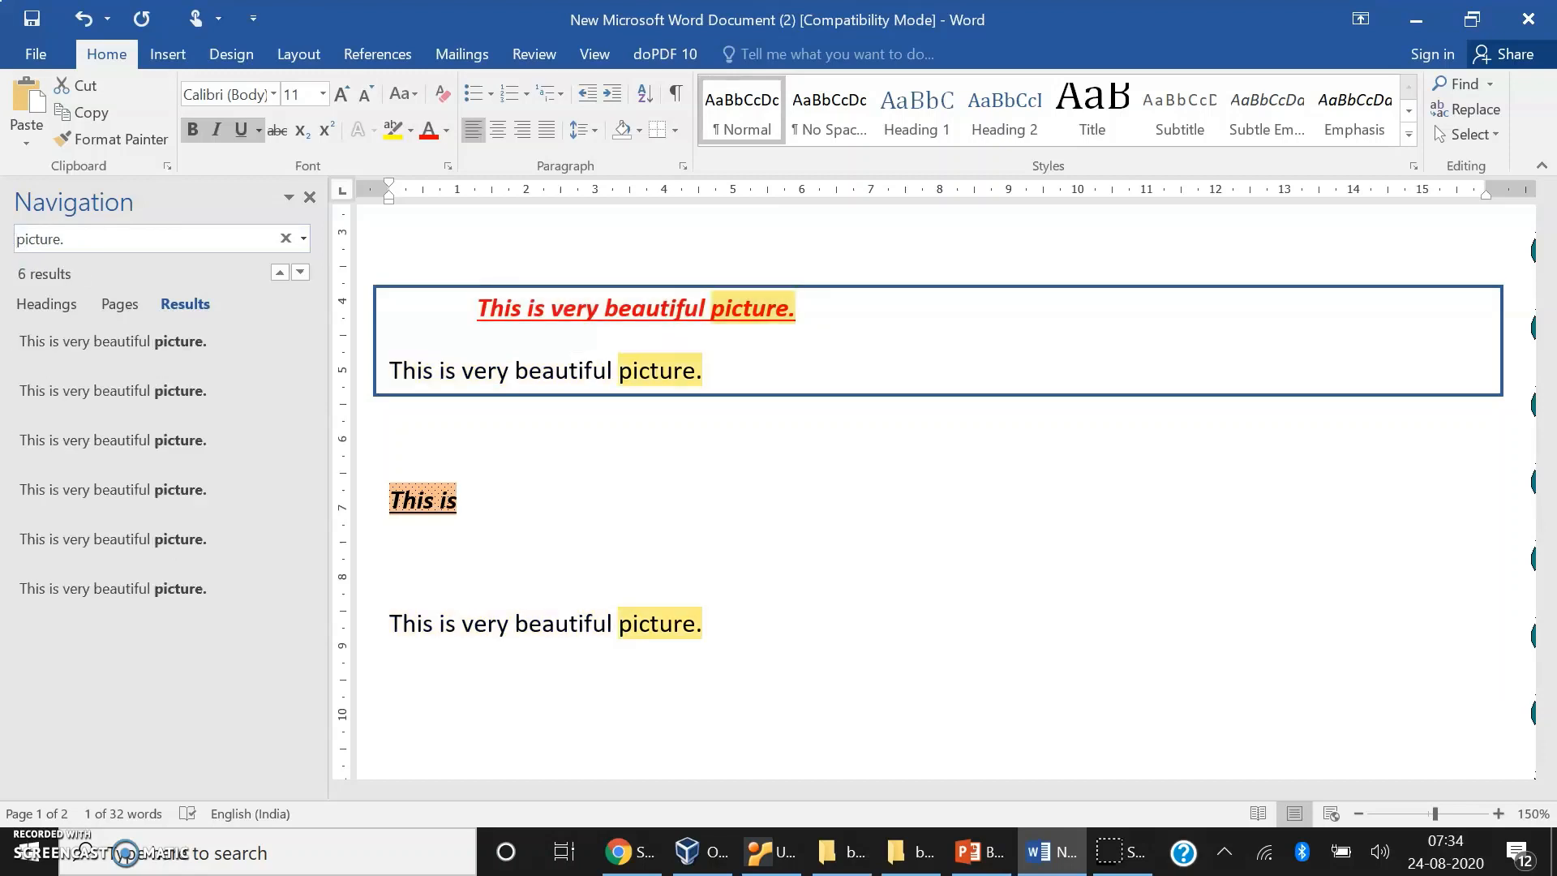
{"action": "left_click", "coordinate": [1546, 187]}
{"action": "left_click_drag", "start_coordinate": [1546, 187], "coordinate": [1546, 188]}
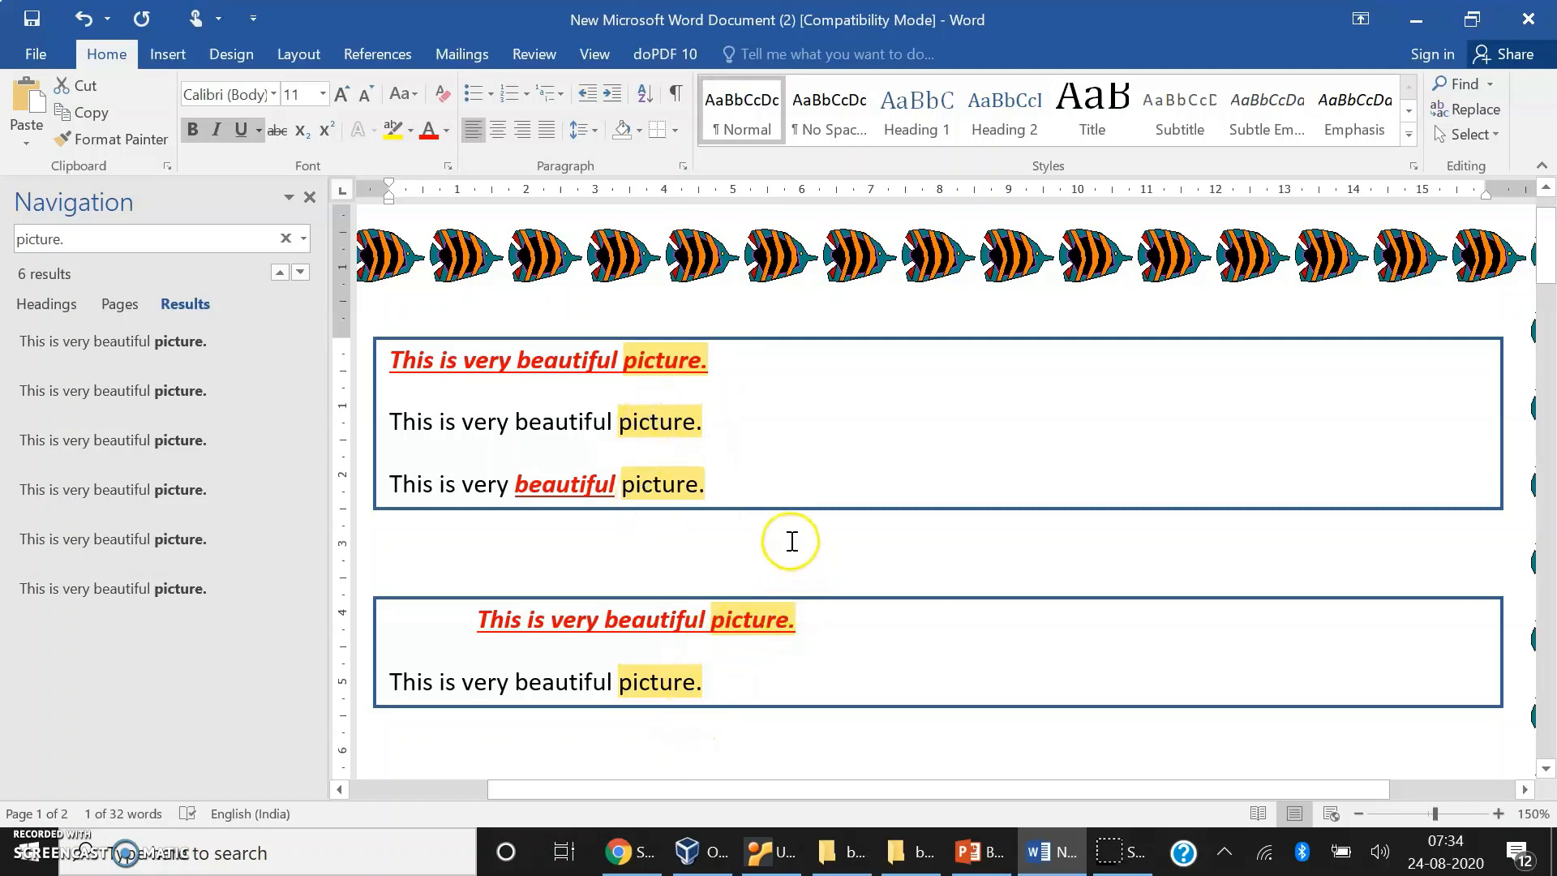
{"action": "left_click", "coordinate": [309, 197]}
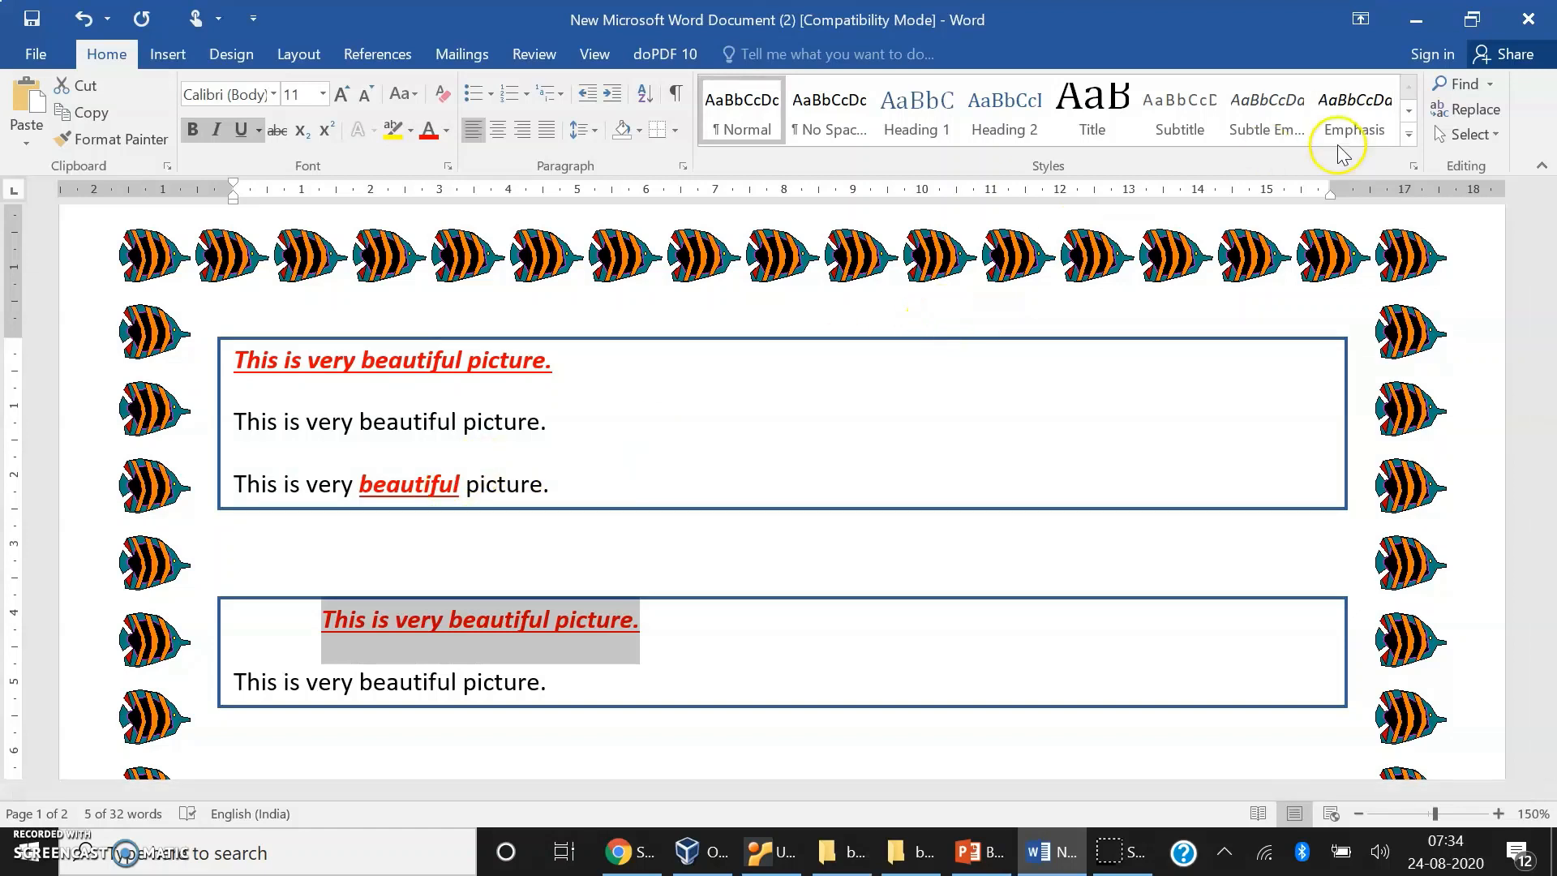
{"action": "left_click", "coordinate": [1486, 118]}
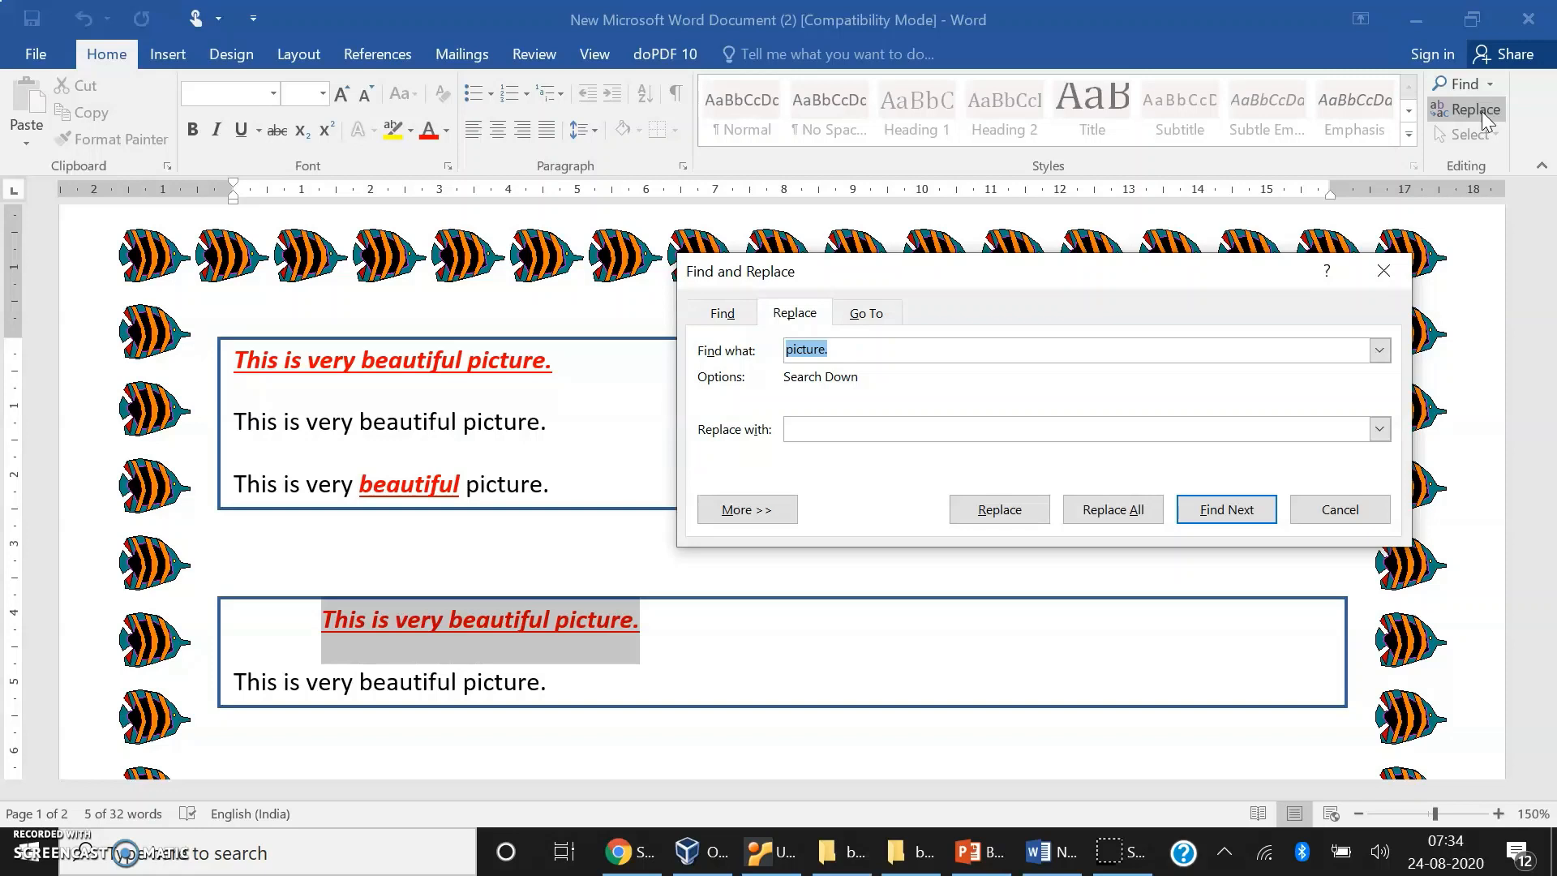
{"action": "left_click", "coordinate": [831, 425]}
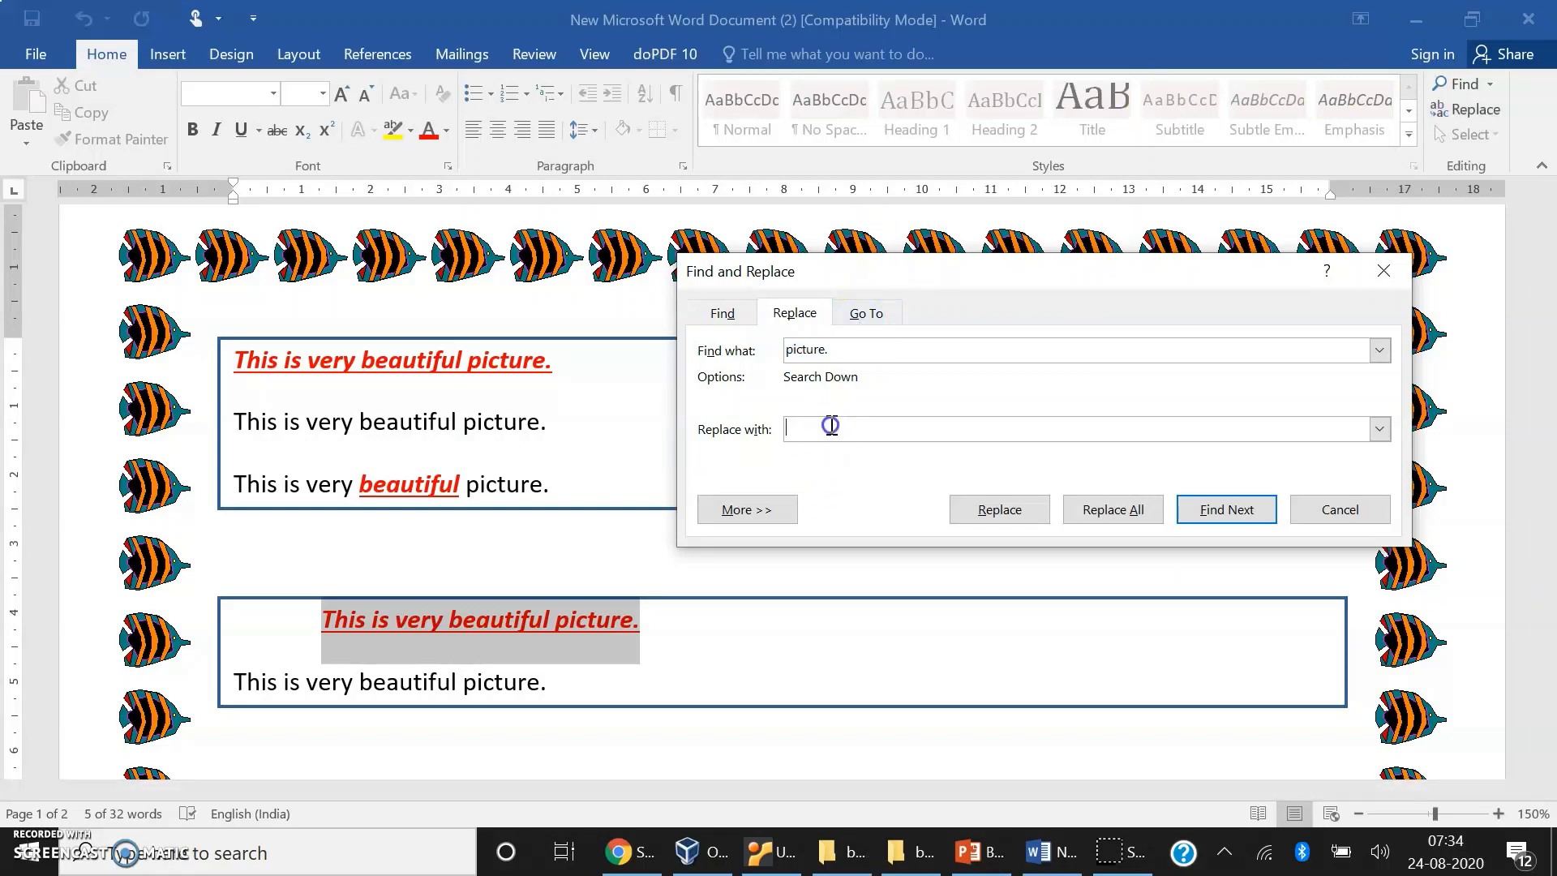
{"action": "left_click", "coordinate": [1331, 508]}
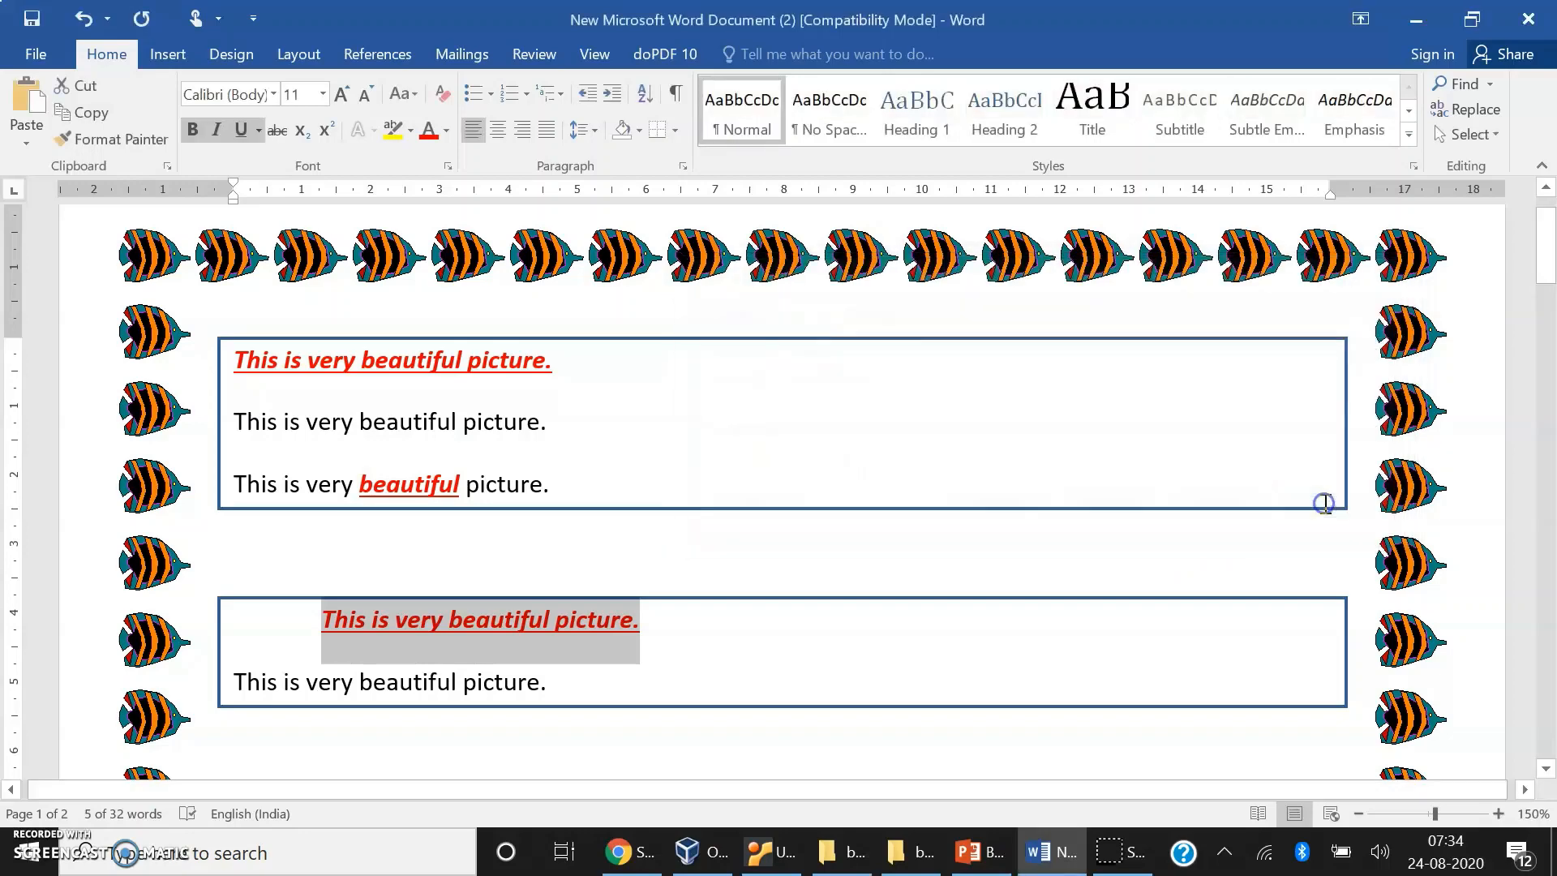
Step: Replace all occurrences of "picture" with "image" from the start of the document and close Find and Replace
{"action": "left_click", "coordinate": [233, 359]}
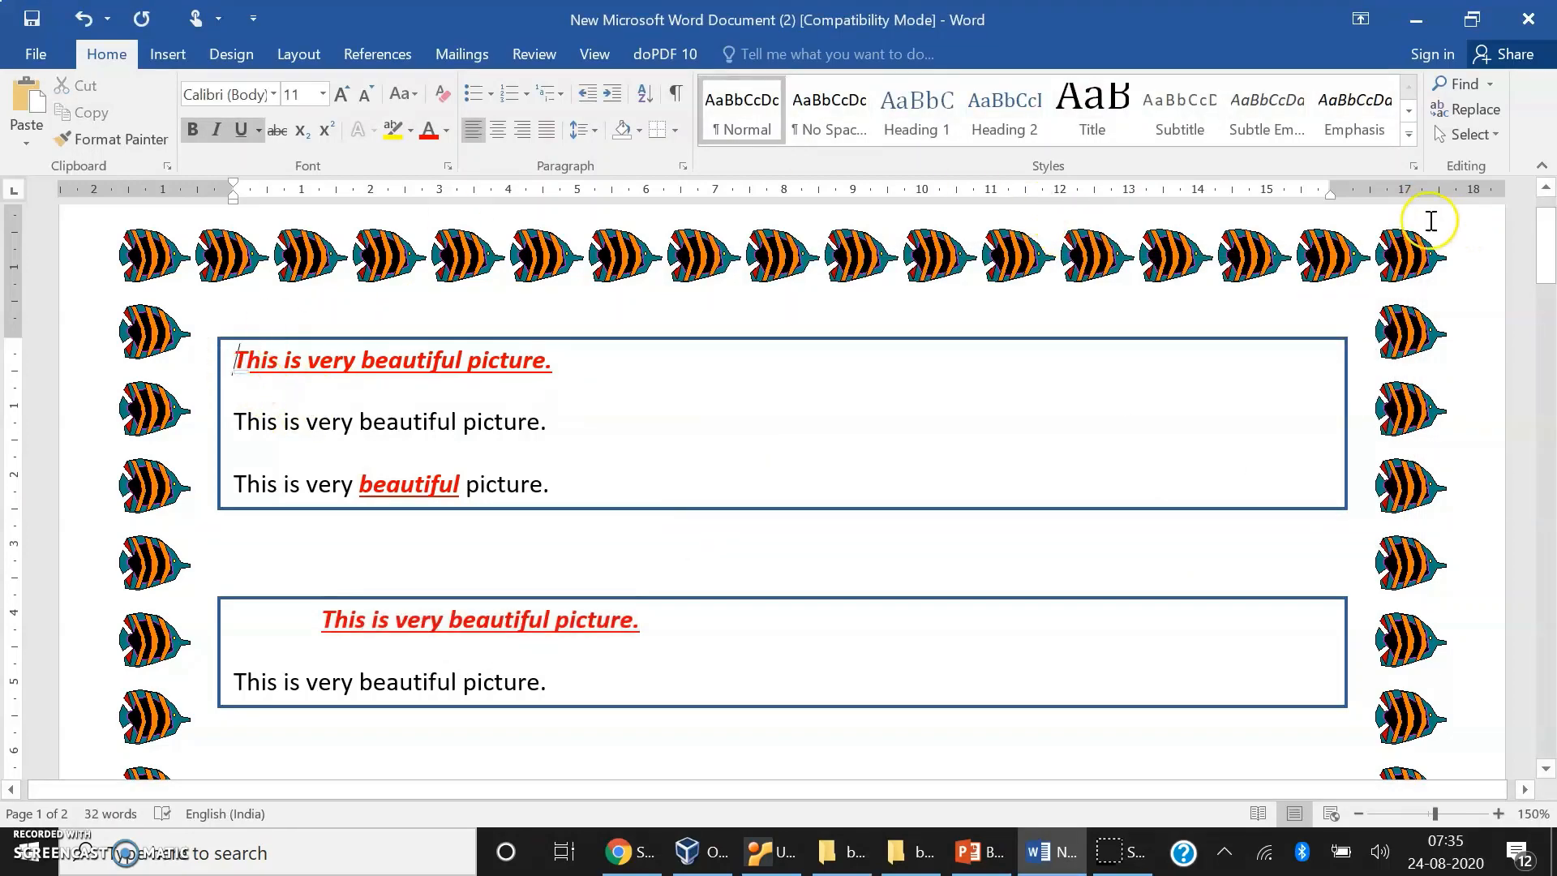
{"action": "left_click", "coordinate": [1501, 114]}
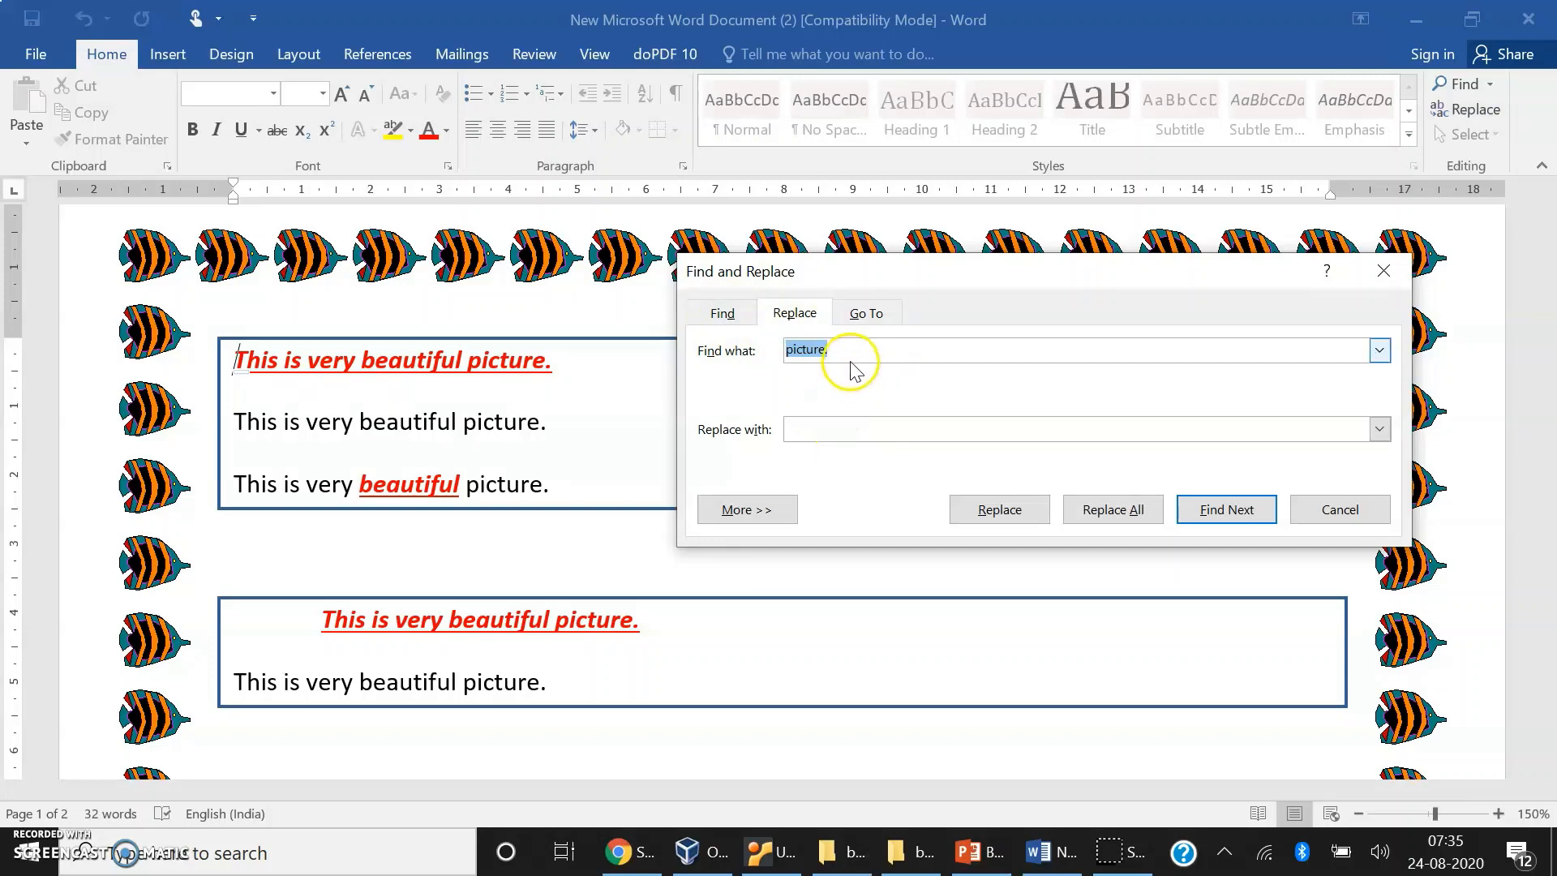
{"action": "left_click", "coordinate": [846, 355]}
{"action": "key", "text": "BackSpace"}
{"action": "left_click", "coordinate": [834, 420]}
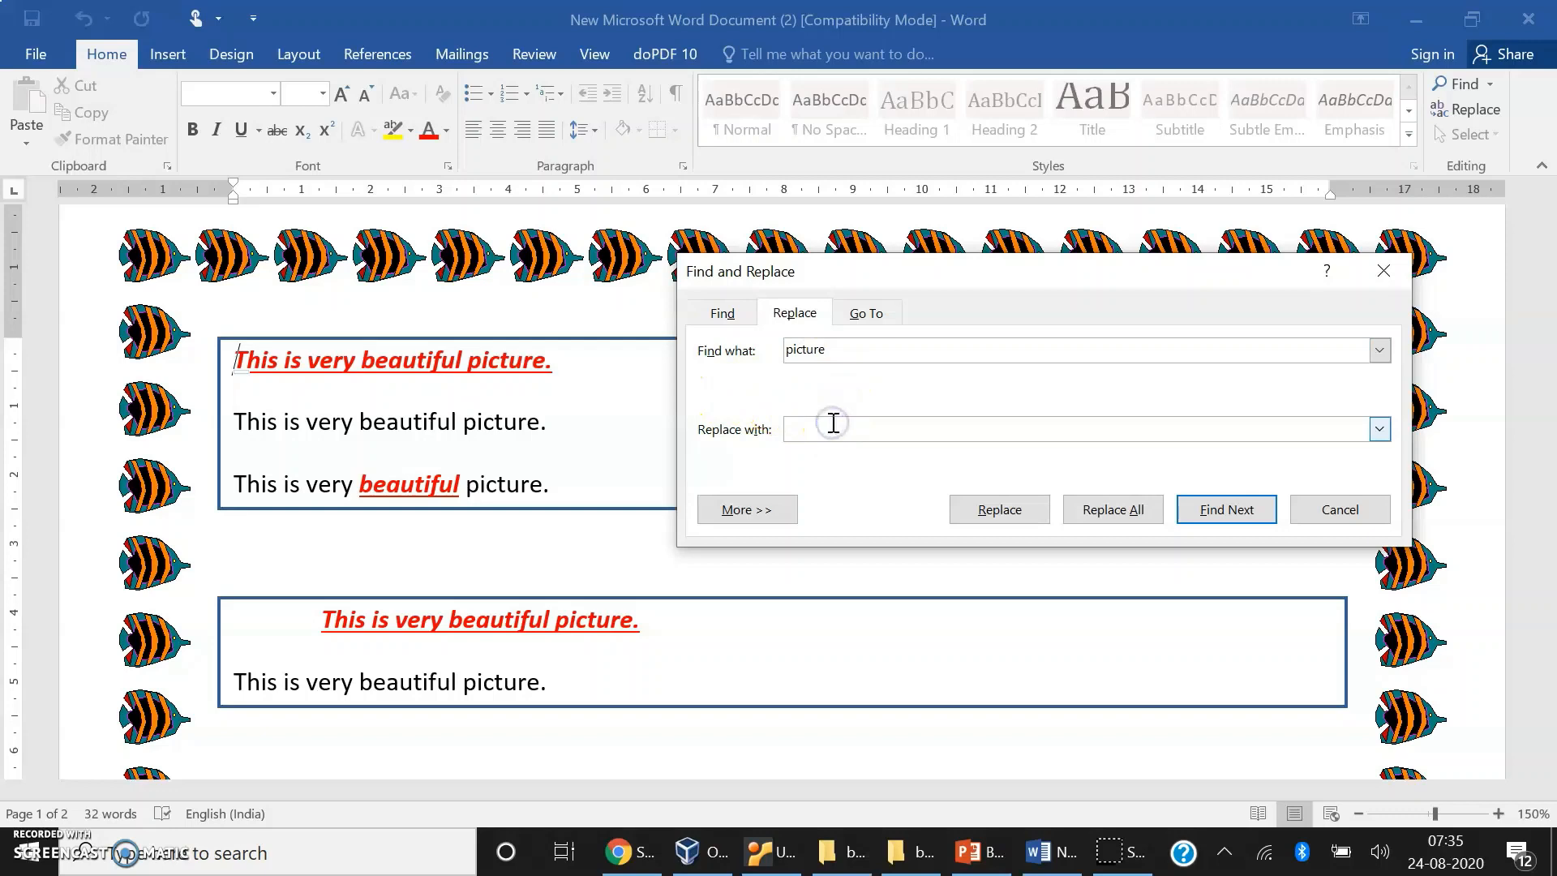
{"action": "type", "text": "image"}
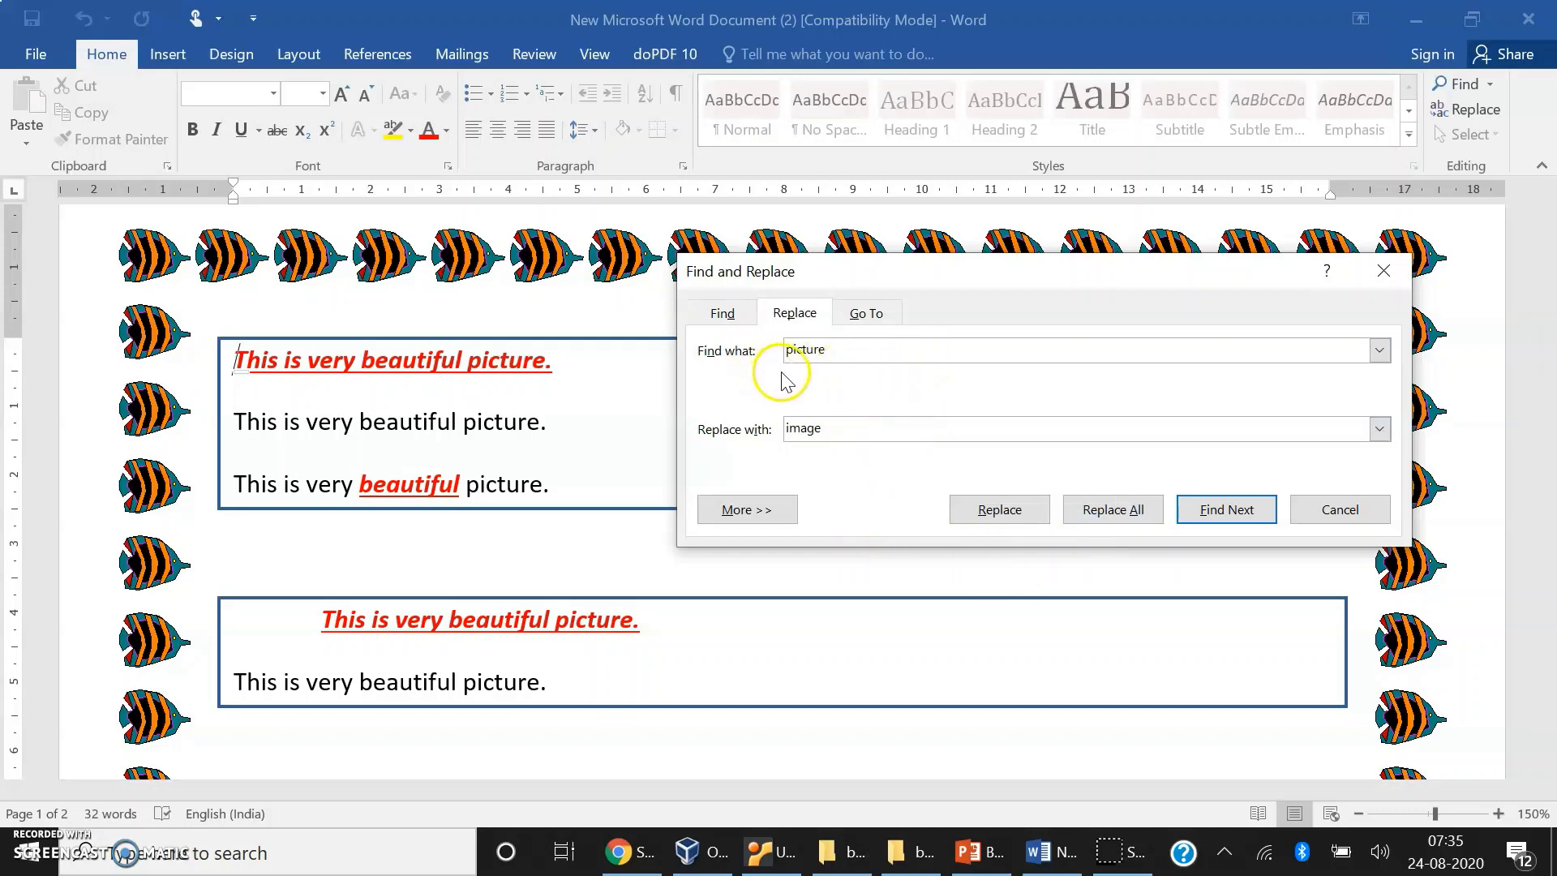
{"action": "left_click", "coordinate": [1091, 519]}
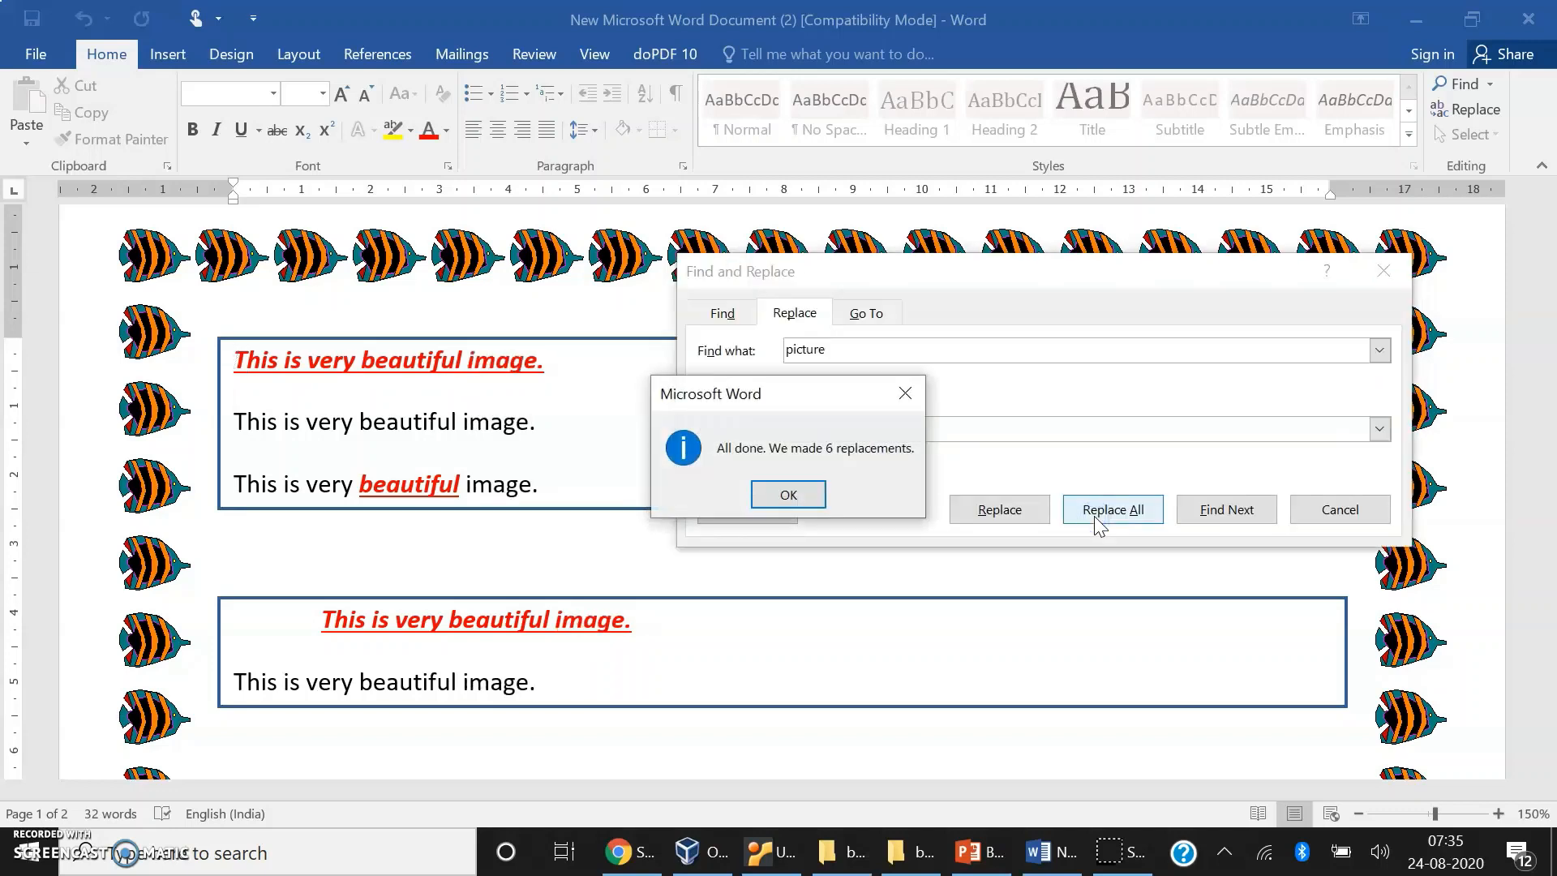
{"action": "left_click", "coordinate": [791, 490]}
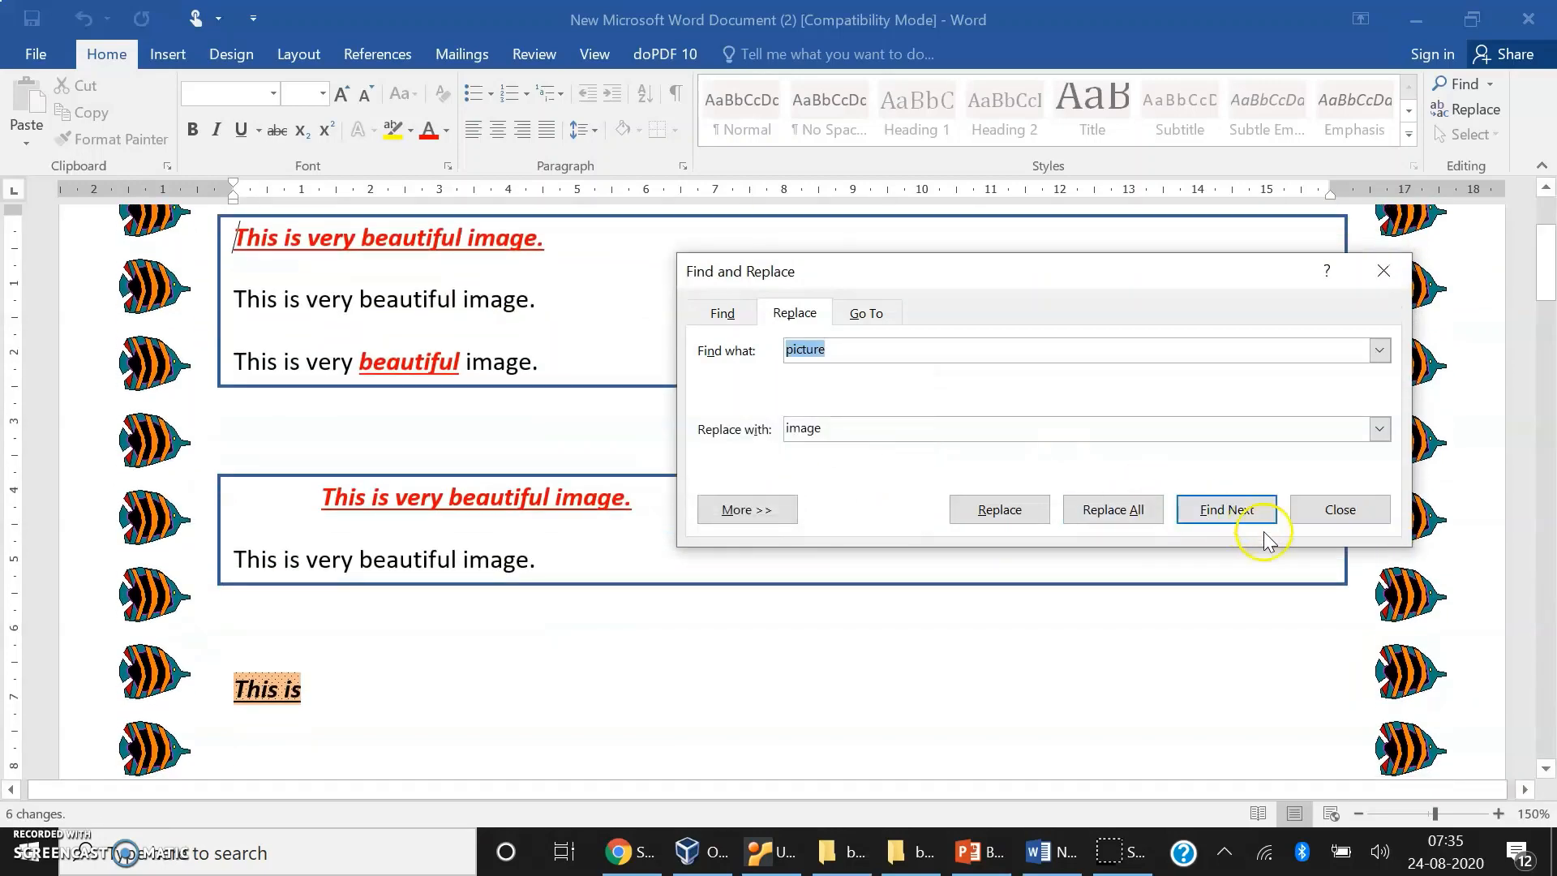
{"action": "left_click", "coordinate": [1339, 509]}
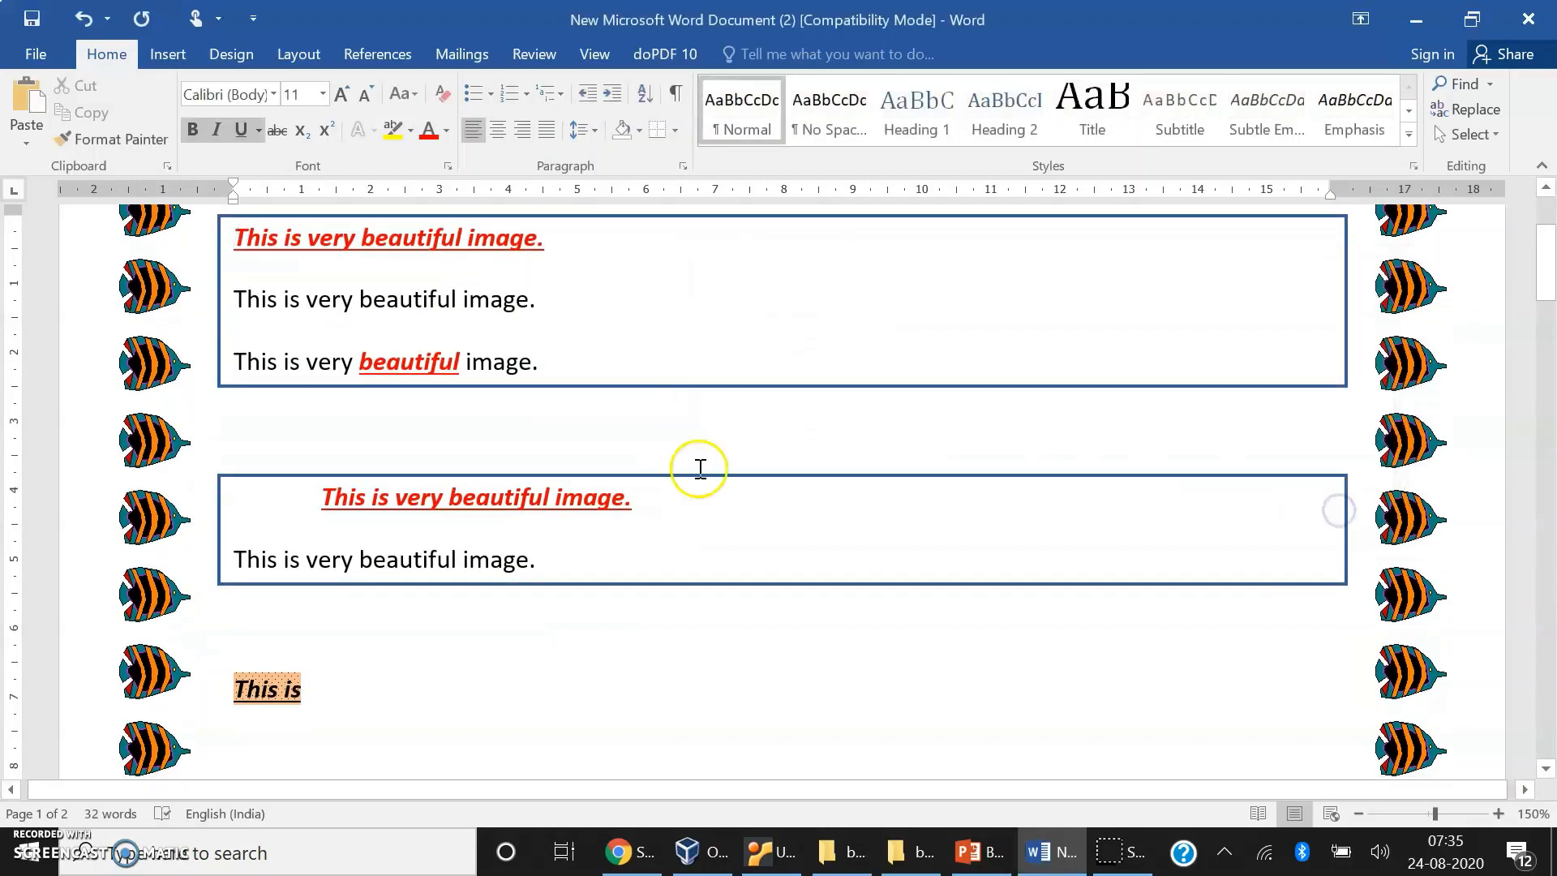
{"action": "left_click", "coordinate": [559, 502]}
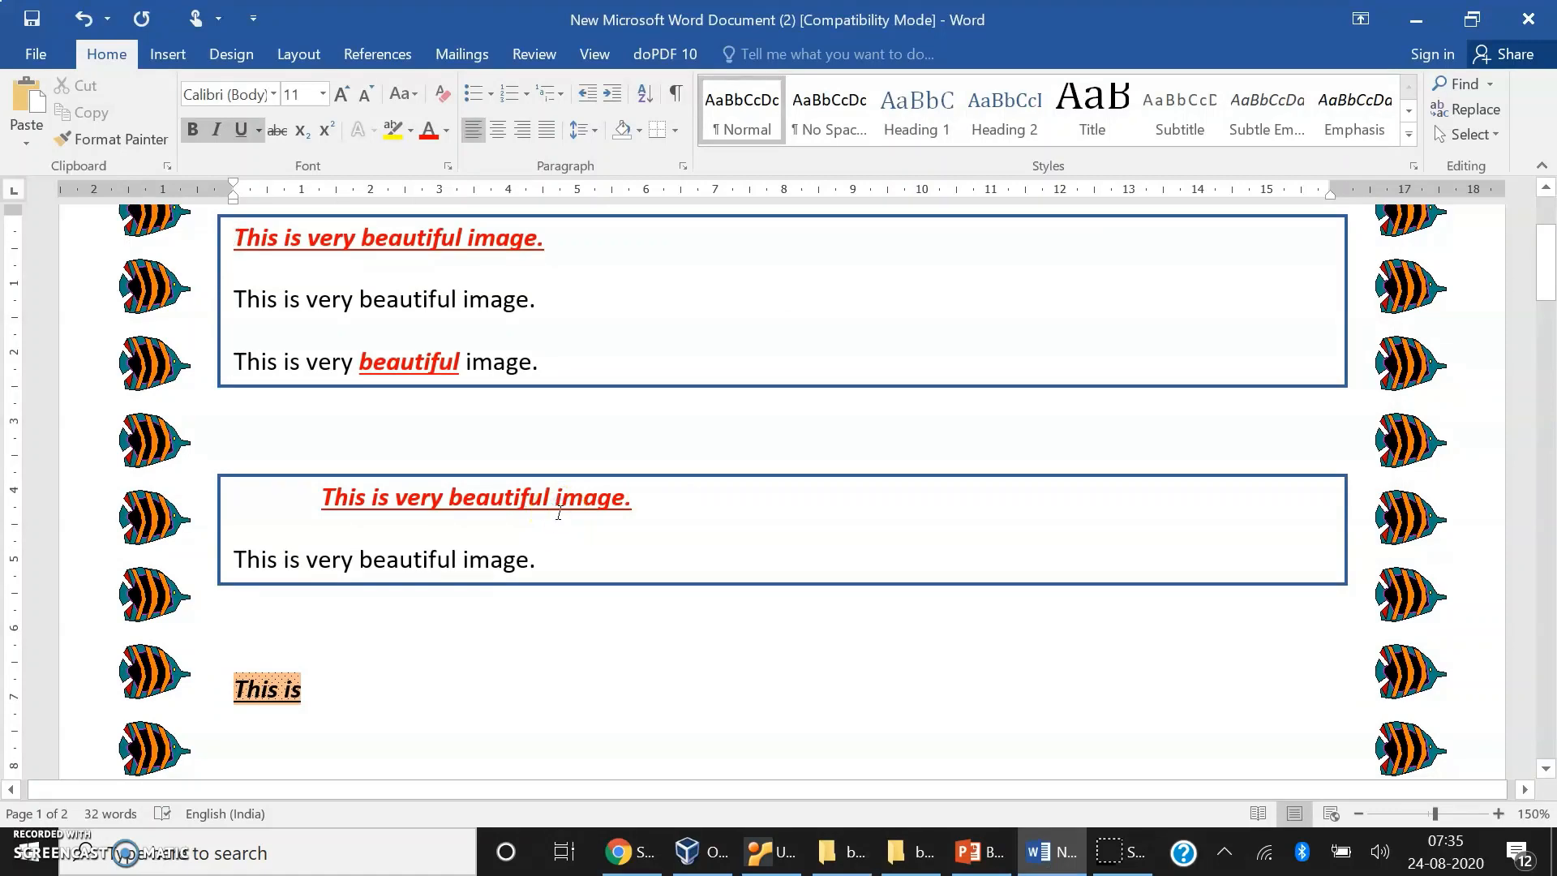
{"action": "key", "text": "Up"}
{"action": "key", "text": "Up"}
{"action": "key", "text": "Up"}
{"action": "key", "text": "Up"}
{"action": "key", "text": "Up"}
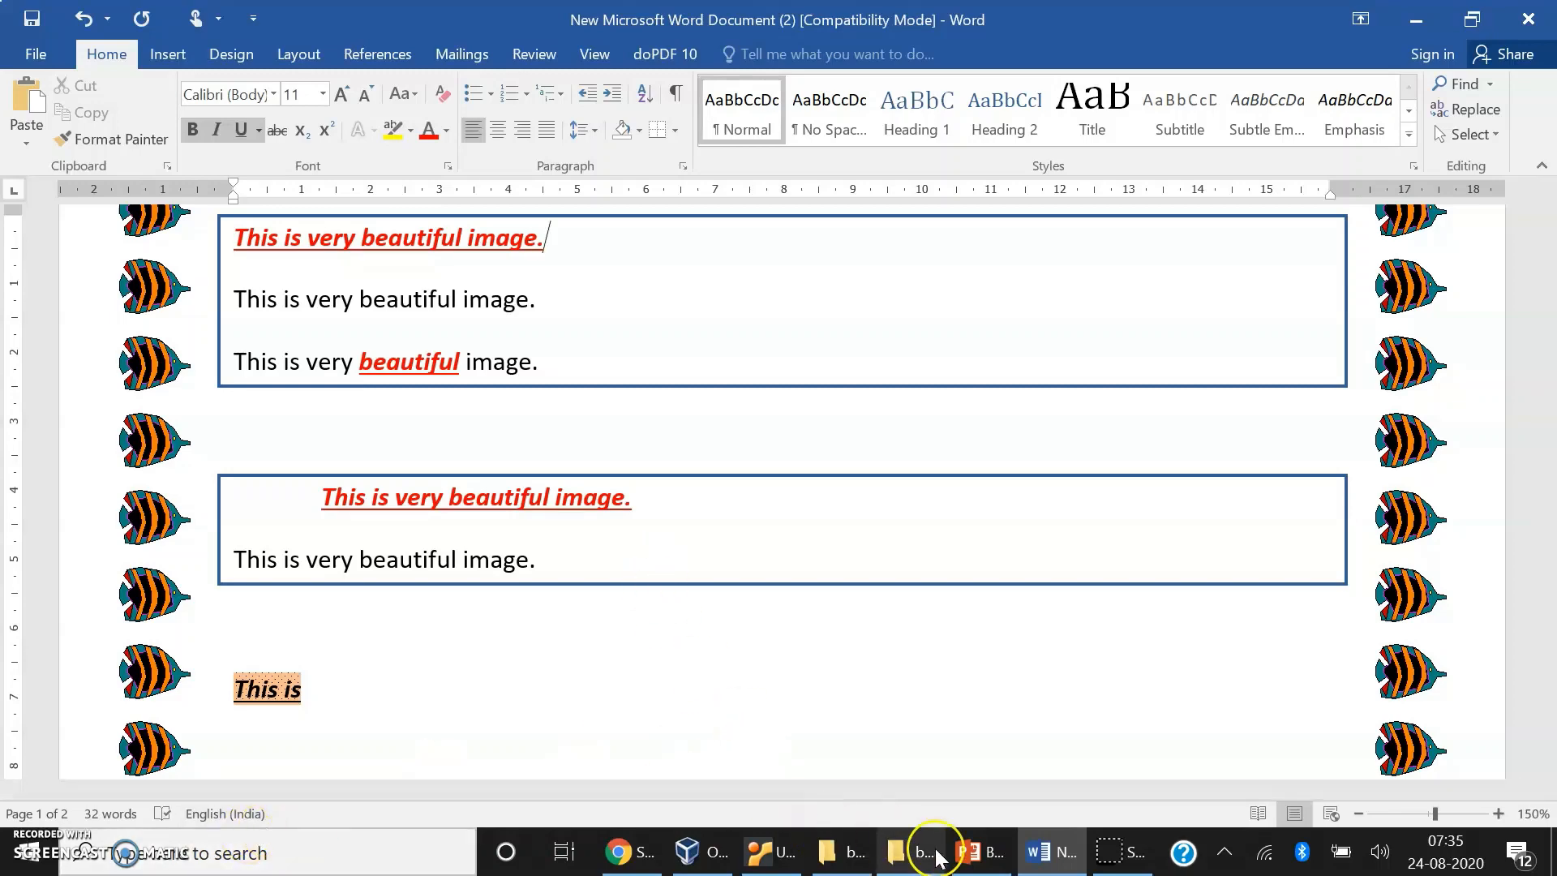
Step: Switch to the PowerPoint presentation, run the slide show from the "How to Replace the Text" slide and advance one slide
{"action": "left_click", "coordinate": [978, 852]}
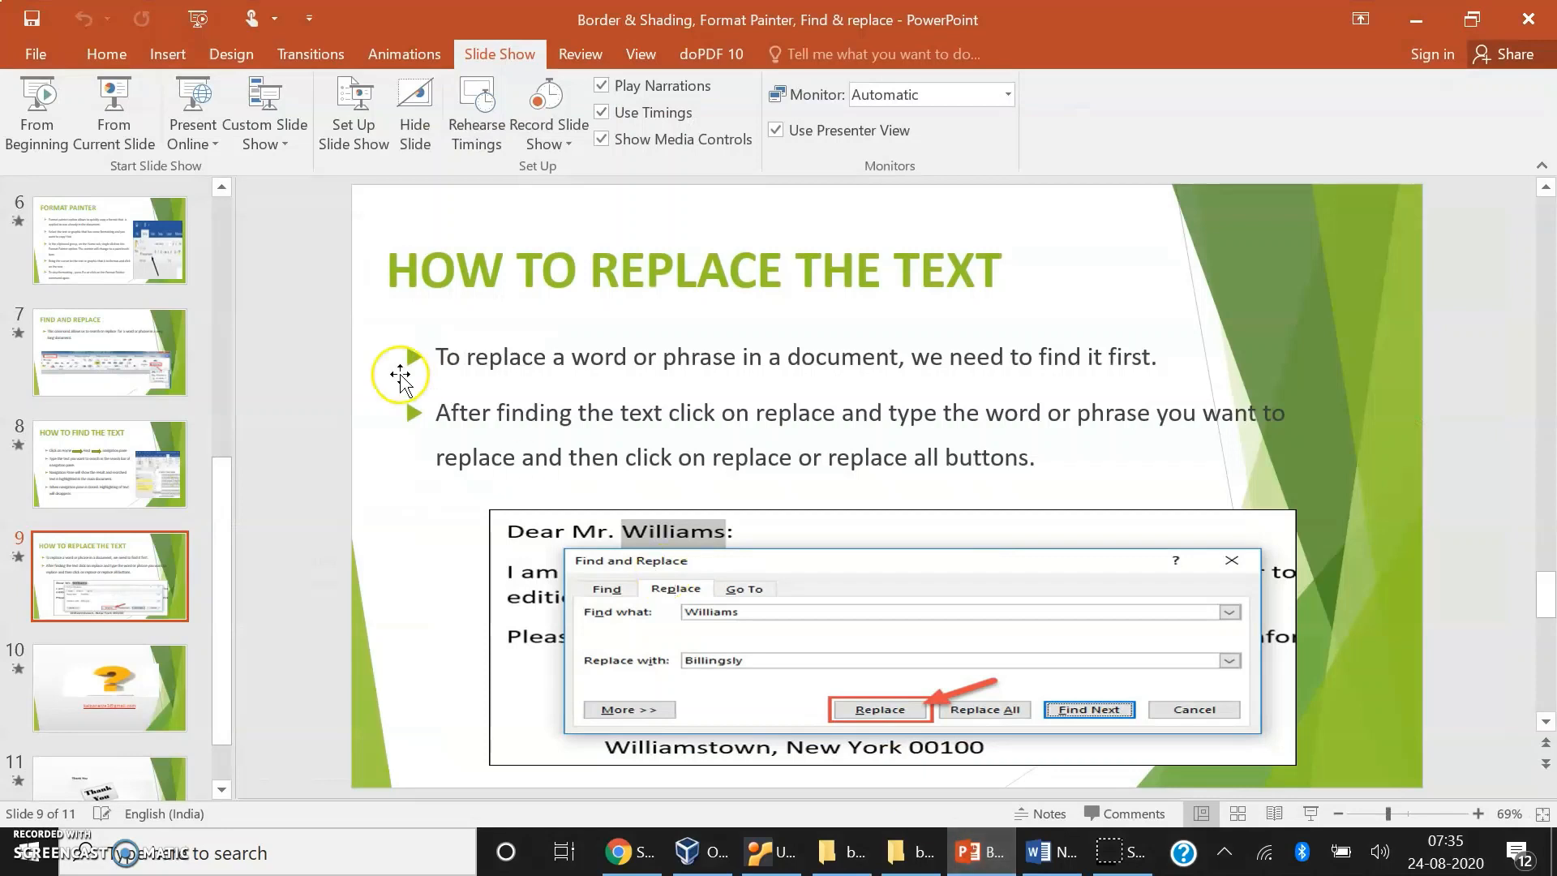
{"action": "left_click", "coordinate": [133, 140]}
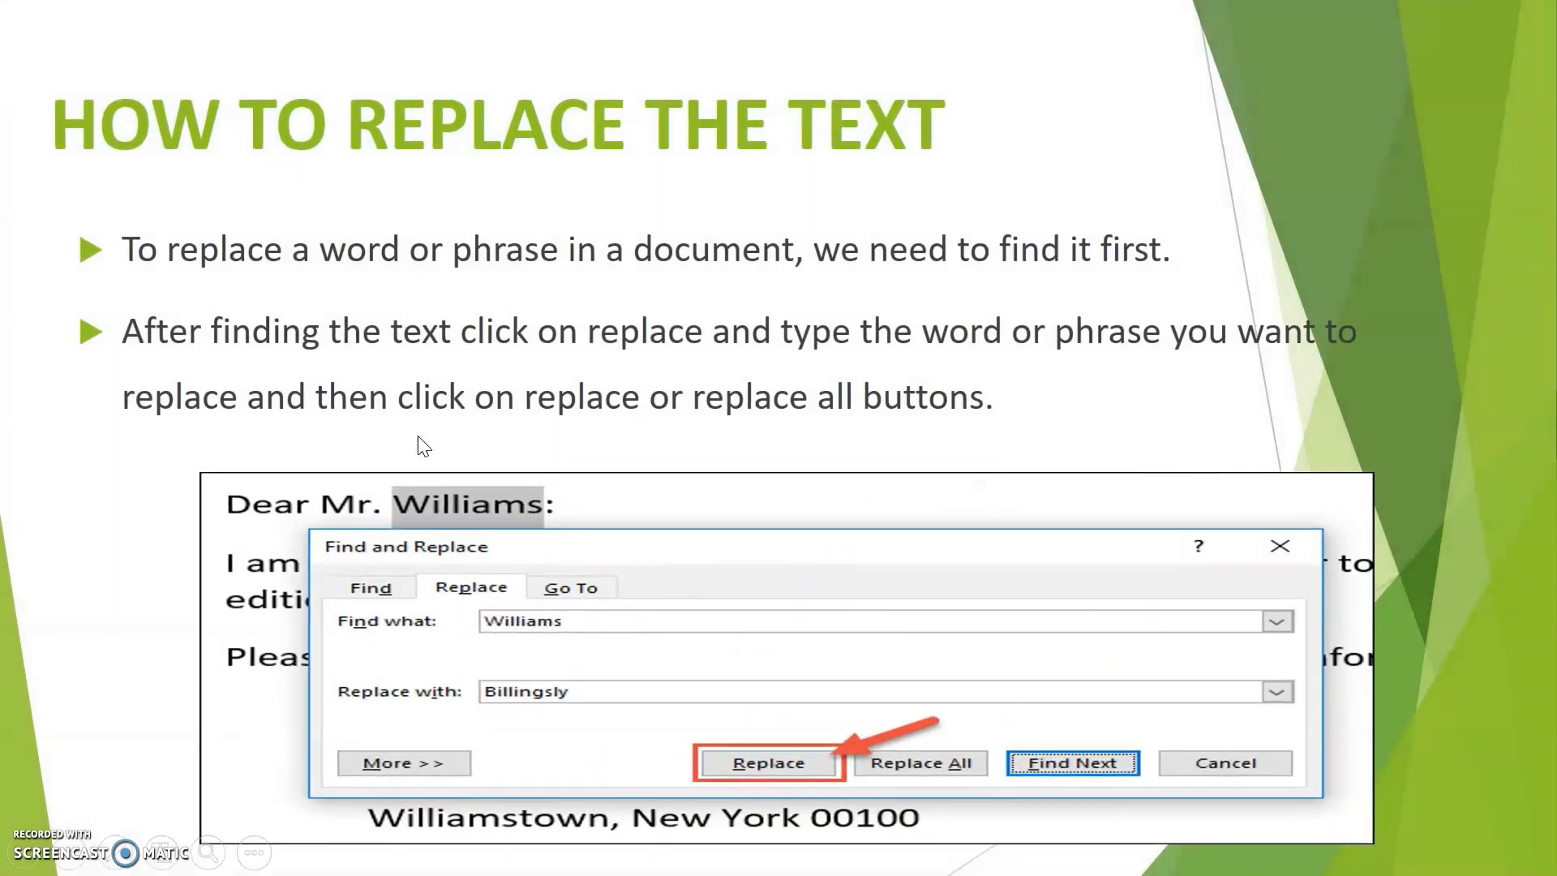
{"action": "key", "text": "Right"}
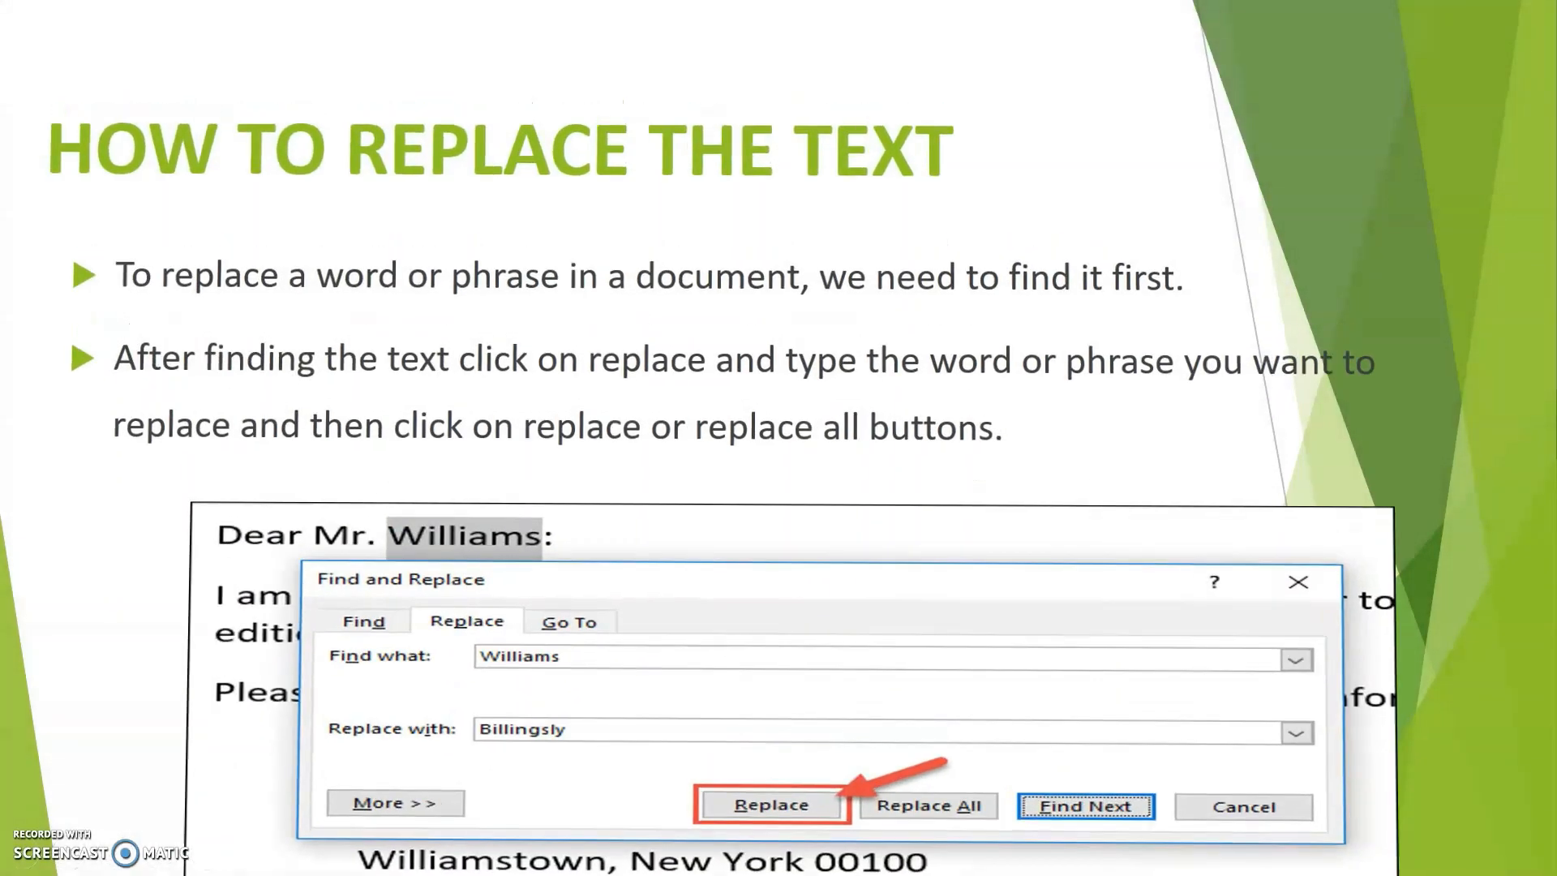